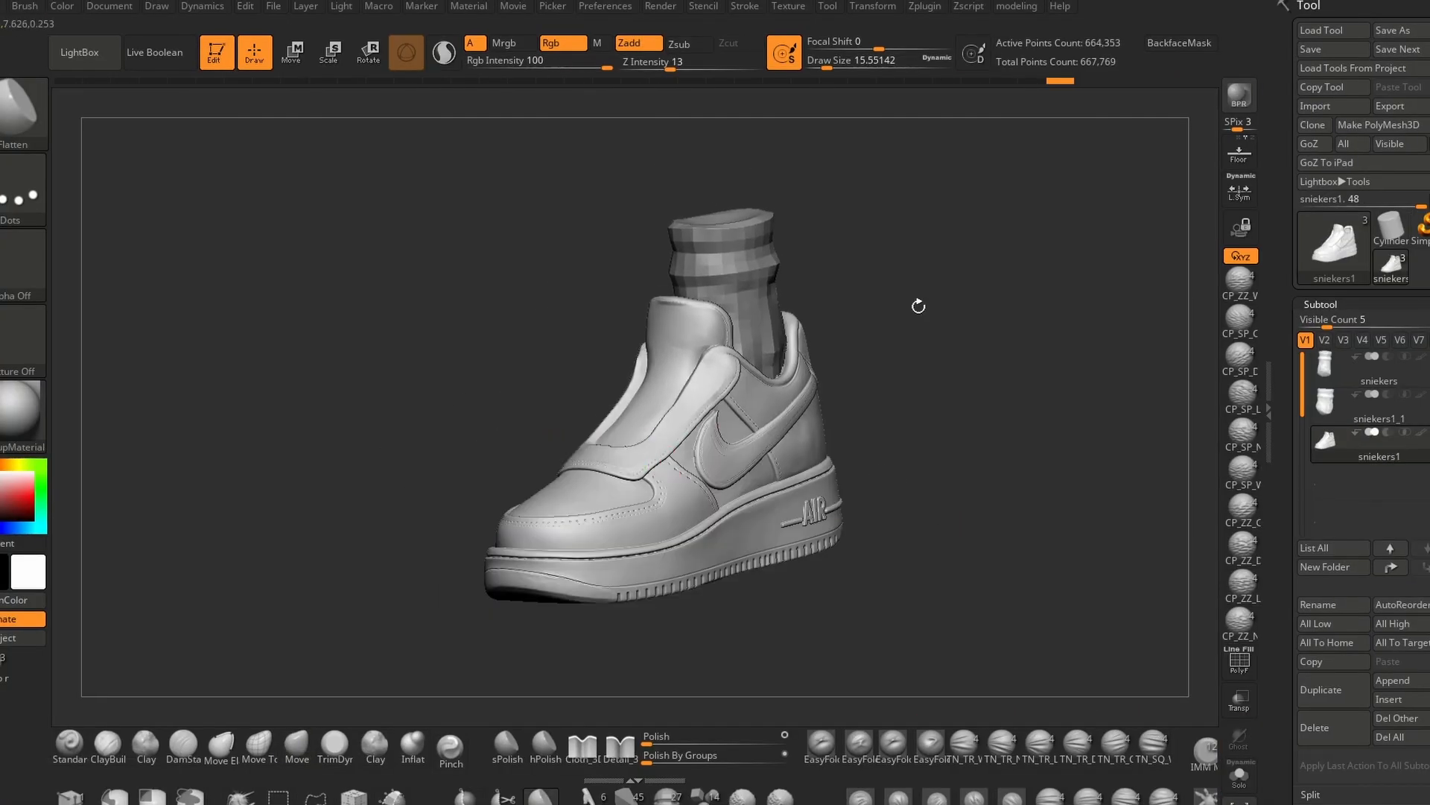
Build two low-poly lace strips crossed over the shoe's tongue and repeat them as three crossed pairs up the opening.
{"action": "mouse_move", "coordinate": [918, 306]}
{"action": "left_mouse_down"}
{"action": "mouse_move", "coordinate": [1038, 648]}
{"action": "mouse_move", "coordinate": [924, 633]}
{"action": "left_mouse_up"}
{"action": "left_click", "coordinate": [667, 796]}
{"action": "left_click_drag", "start_coordinate": [842, 417], "coordinate": [1010, 464]}
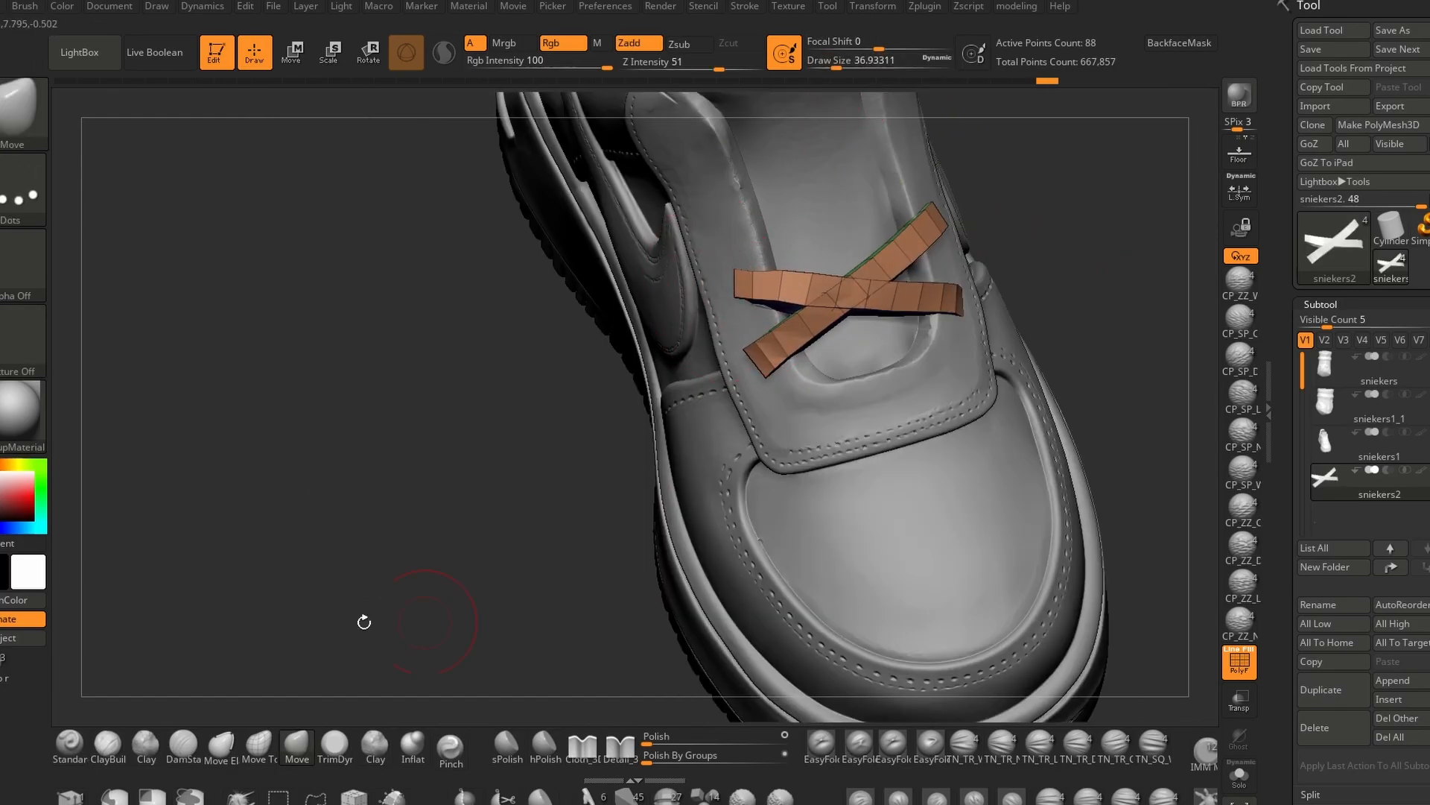
{"action": "left_click_drag", "start_coordinate": [379, 513], "coordinate": [540, 365], "text": "ctrl"}
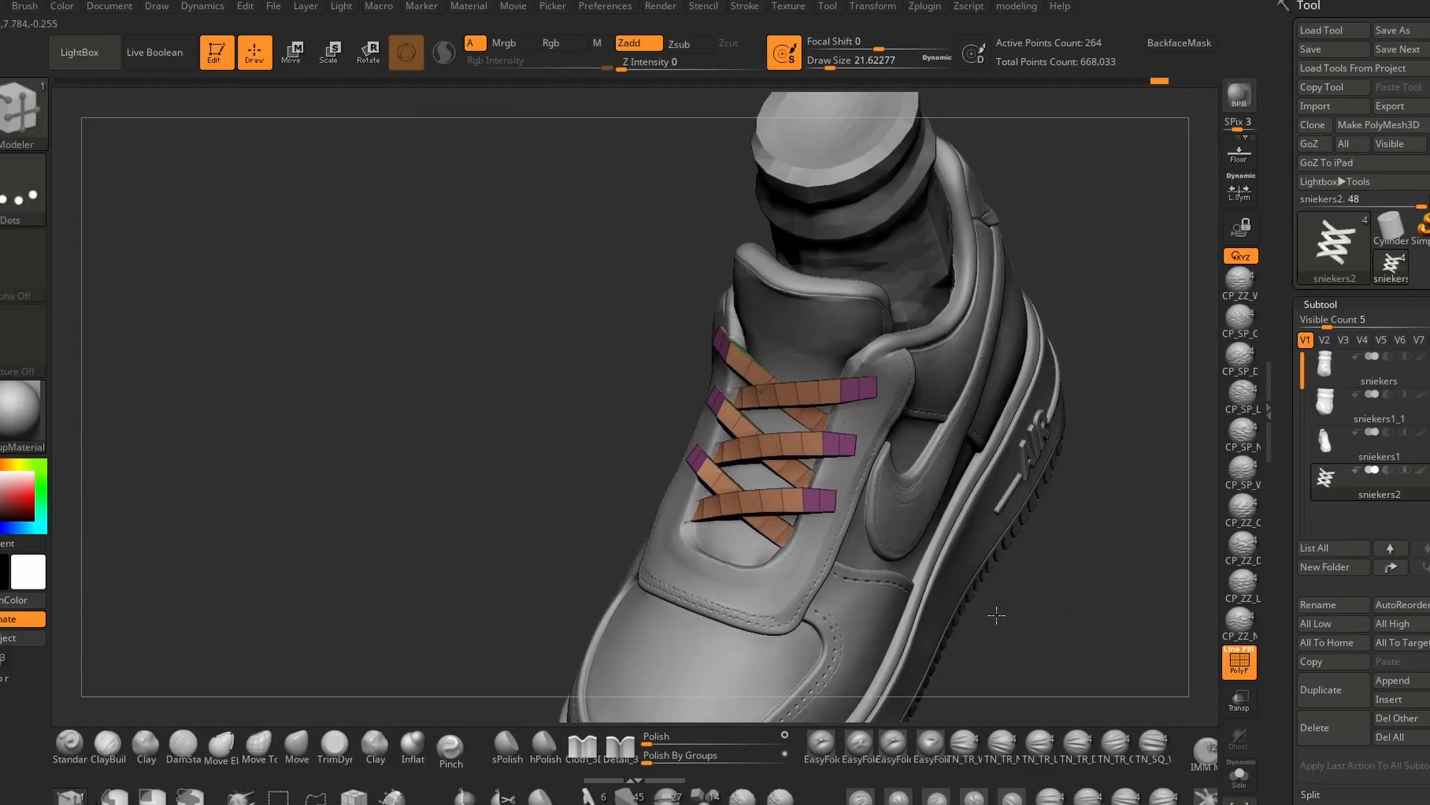
Duplicate one lace strip and place the copy below the lowest crossed pair, across the toe end of the tongue opening.
{"action": "key", "text": "shift+f"}
{"action": "mouse_move", "coordinate": [997, 615]}
{"action": "right_mouse_down"}
{"action": "mouse_move", "coordinate": [1108, 670]}
{"action": "mouse_move", "coordinate": [948, 552]}
{"action": "mouse_move", "coordinate": [989, 636]}
{"action": "right_mouse_up"}
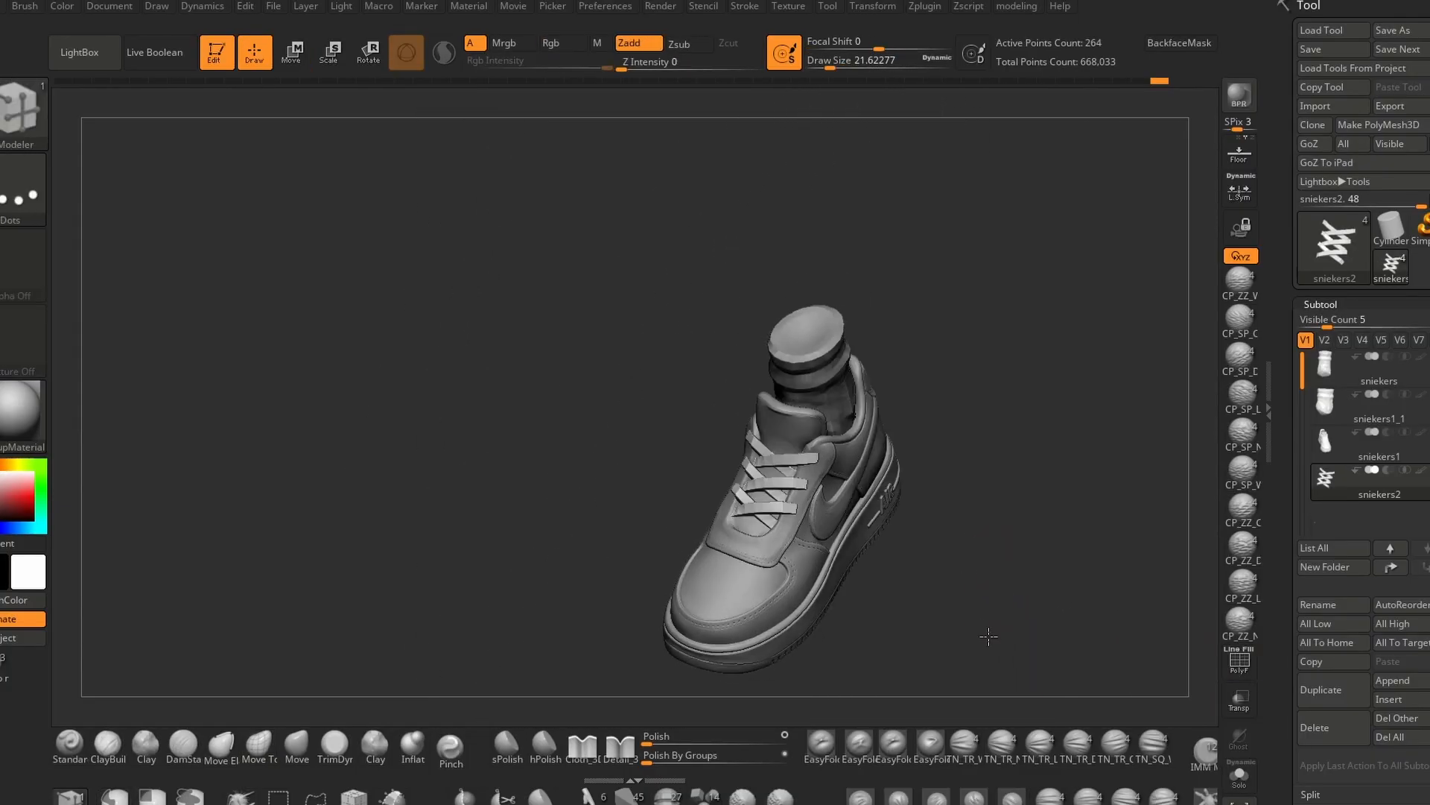
{"action": "mouse_move", "coordinate": [999, 576]}
{"action": "right_mouse_down", "text": "ctrl"}
{"action": "mouse_move", "coordinate": [996, 633]}
{"action": "mouse_move", "coordinate": [980, 594]}
{"action": "right_mouse_up", "text": "ctrl"}
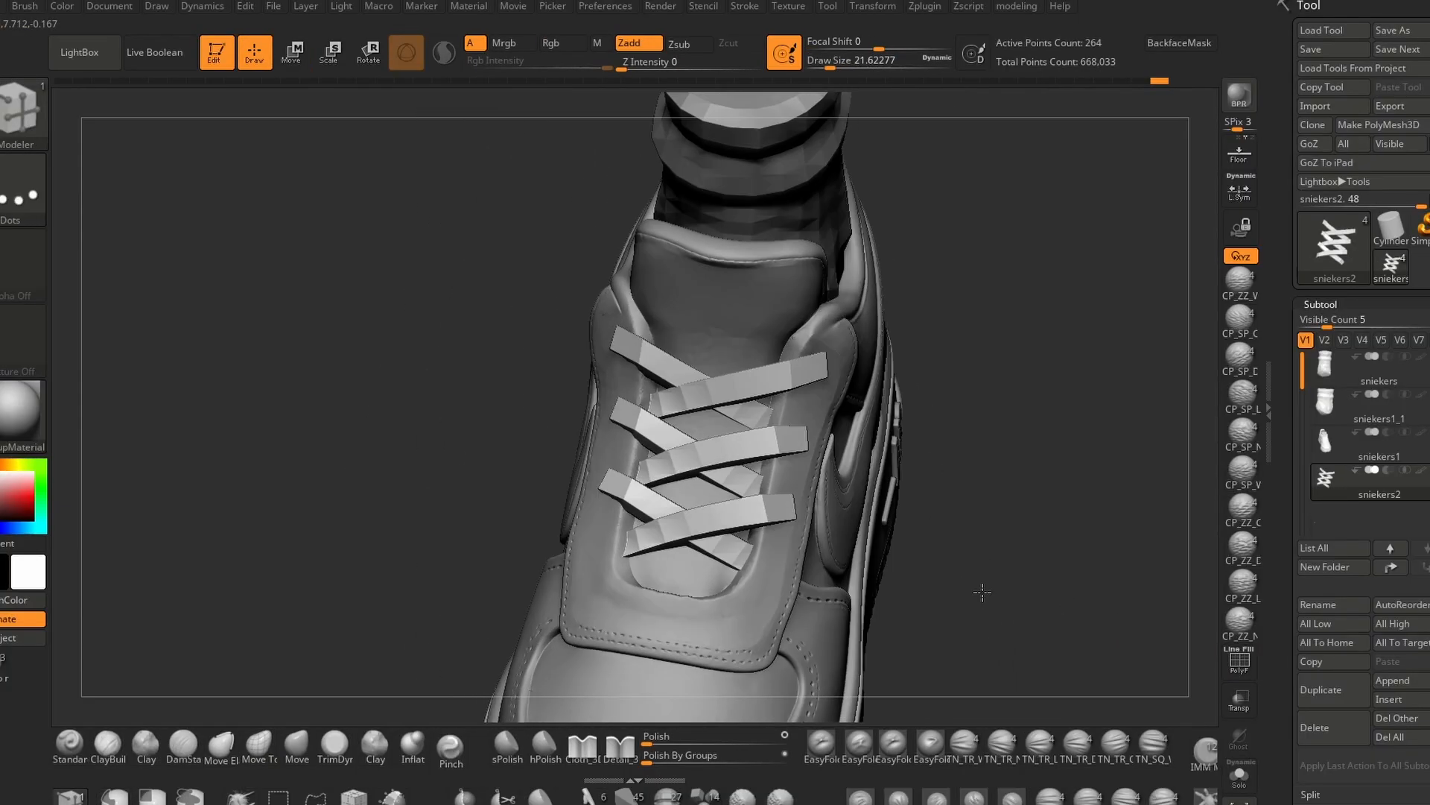
{"action": "key", "text": "space"}
{"action": "left_click", "coordinate": [818, 356]}
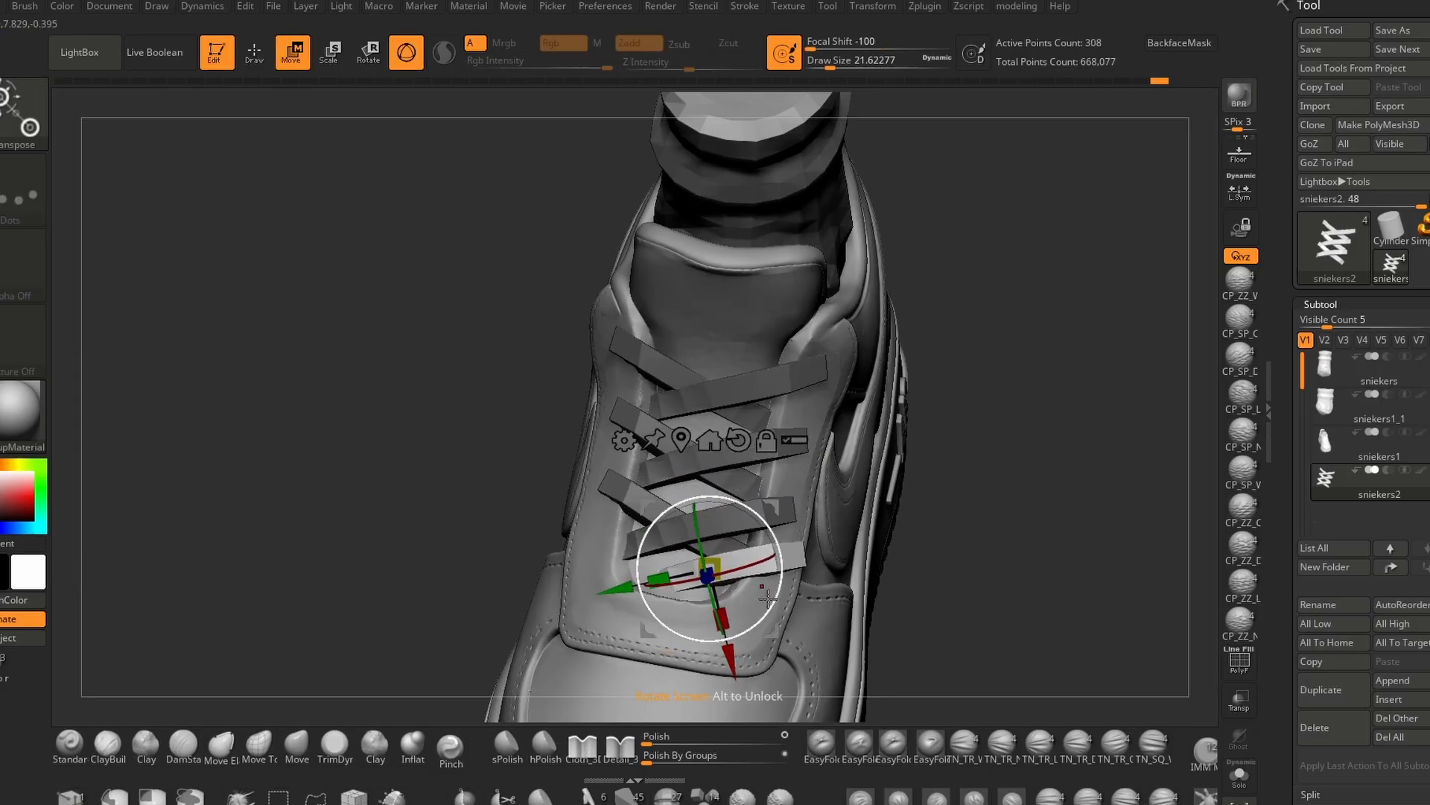
{"action": "mouse_move", "coordinate": [752, 623]}
{"action": "right_mouse_down"}
{"action": "mouse_move", "coordinate": [775, 642]}
{"action": "mouse_move", "coordinate": [730, 646]}
{"action": "mouse_move", "coordinate": [752, 521]}
{"action": "right_mouse_up"}
{"action": "key", "text": "q"}
{"action": "key", "text": "shift+f"}
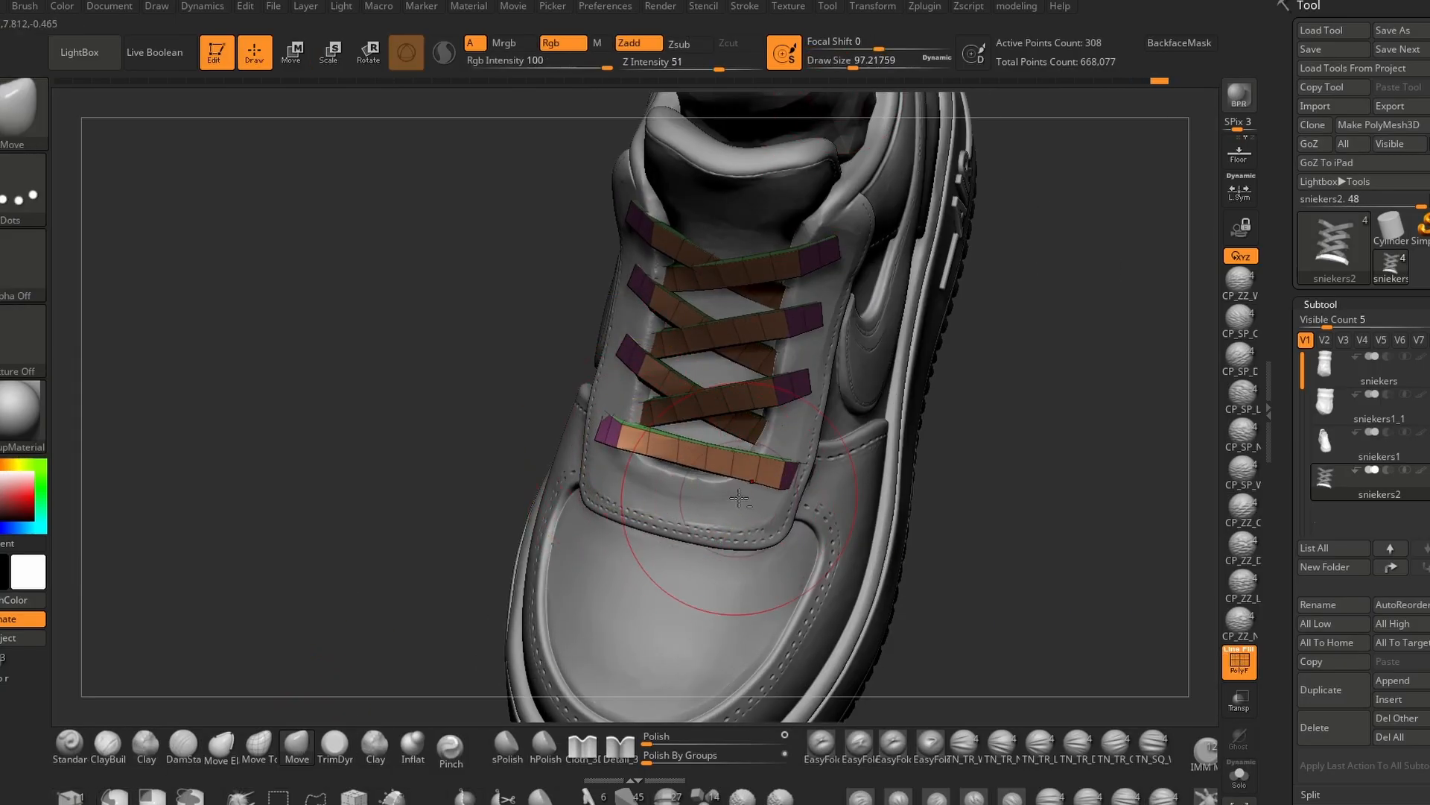
Straighten the lowest lace strip across the lacing panel and reshape it with the Move brush.
{"action": "right_click_drag", "start_coordinate": [433, 469], "coordinate": [579, 450]}
{"action": "key", "text": "ctrl+z"}
{"action": "key", "text": "bracketleft"}
{"action": "key", "text": "bracketleft"}
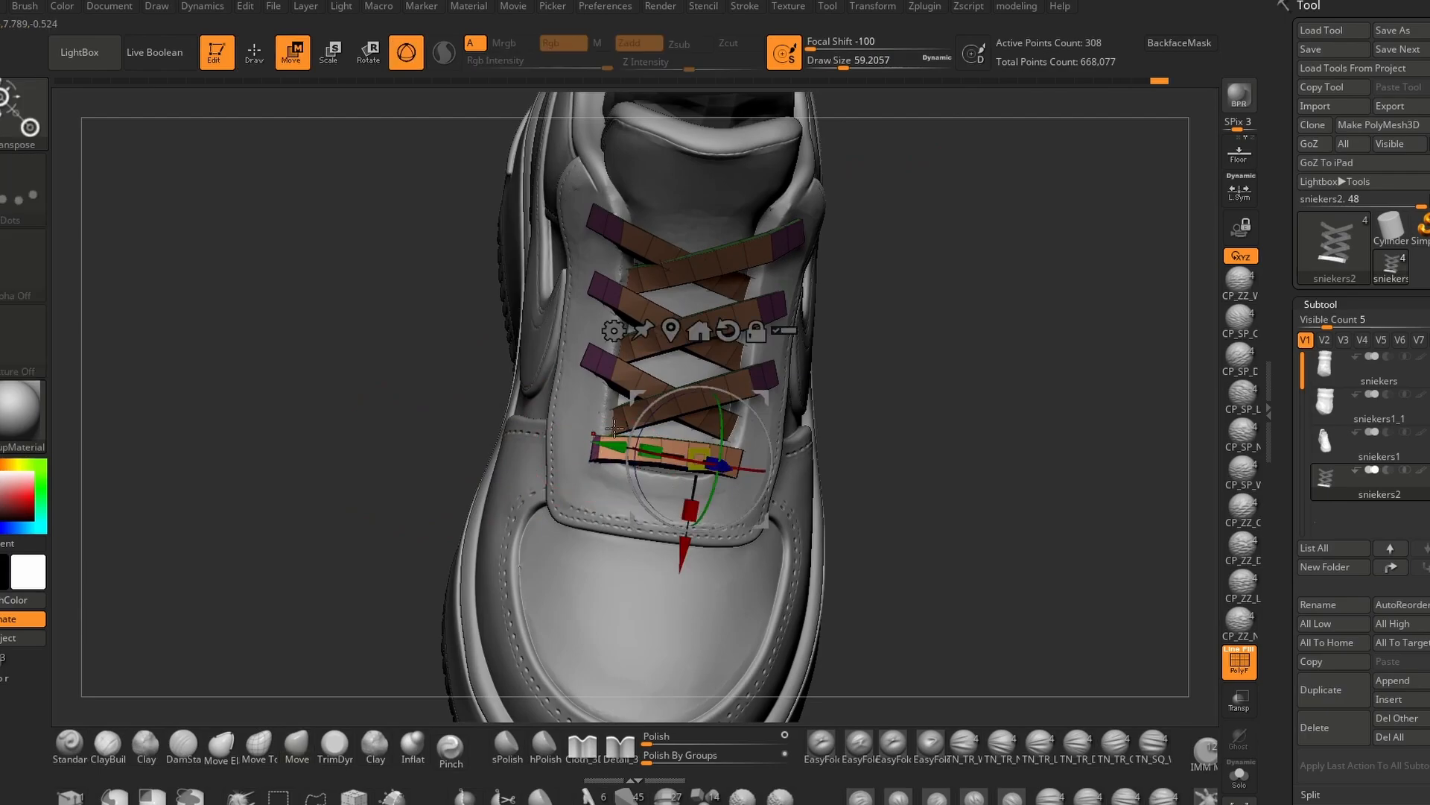
{"action": "left_click", "coordinate": [297, 745]}
{"action": "right_click_drag", "start_coordinate": [932, 521], "coordinate": [836, 533]}
{"action": "key", "text": "s"}
{"action": "mouse_move", "coordinate": [969, 536]}
{"action": "right_mouse_down"}
{"action": "mouse_move", "coordinate": [1060, 543]}
{"action": "mouse_move", "coordinate": [1177, 462]}
{"action": "right_mouse_up"}
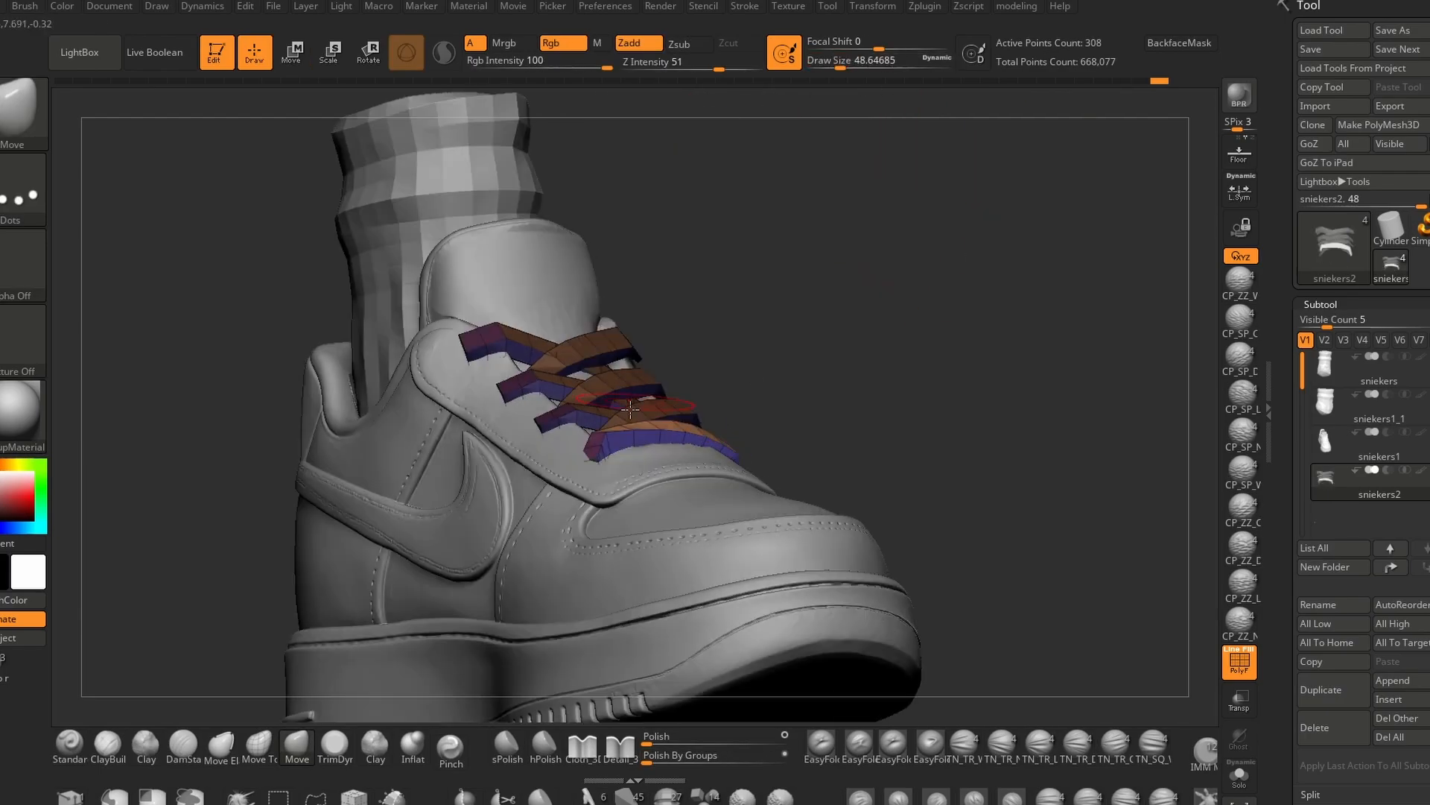
Bend the lowest lace strip along the lacing panel's curve in side view using the Move brush at a draw size of about 104.
{"action": "right_click_drag", "start_coordinate": [894, 335], "coordinate": [968, 298]}
{"action": "right_click_drag", "start_coordinate": [894, 261], "coordinate": [841, 134], "text": "ctrl"}
{"action": "key", "text": "ctrl+z"}
{"action": "right_click_drag", "start_coordinate": [931, 313], "coordinate": [782, 350]}
{"action": "right_click_drag", "start_coordinate": [909, 350], "coordinate": [1058, 328]}
{"action": "left_click_drag", "start_coordinate": [841, 68], "coordinate": [855, 68]}
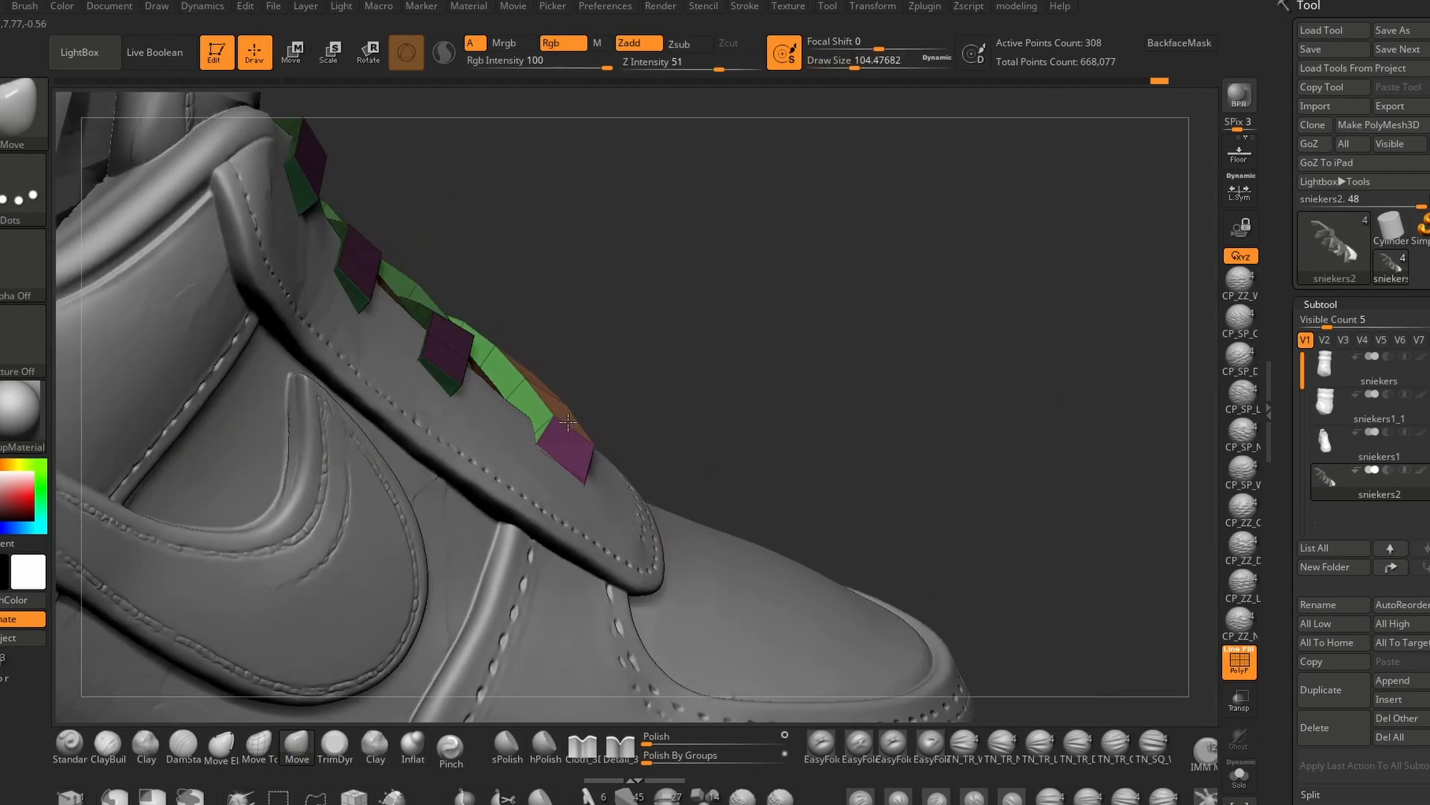
{"action": "right_click_drag", "start_coordinate": [1006, 298], "coordinate": [812, 357]}
{"action": "left_click_drag", "start_coordinate": [879, 421], "coordinate": [873, 408]}
Examine the laces on the shoe from several angles with the smooth subdivision preview on and the wireframe hidden.
{"action": "right_click_drag", "start_coordinate": [406, 598], "coordinate": [1043, 596]}
{"action": "right_click_drag", "start_coordinate": [1043, 596], "coordinate": [879, 484], "text": "ctrl"}
{"action": "right_click_drag", "start_coordinate": [328, 477], "coordinate": [313, 298], "text": "ctrl"}
{"action": "key", "text": "shift+f"}
{"action": "key", "text": "d"}
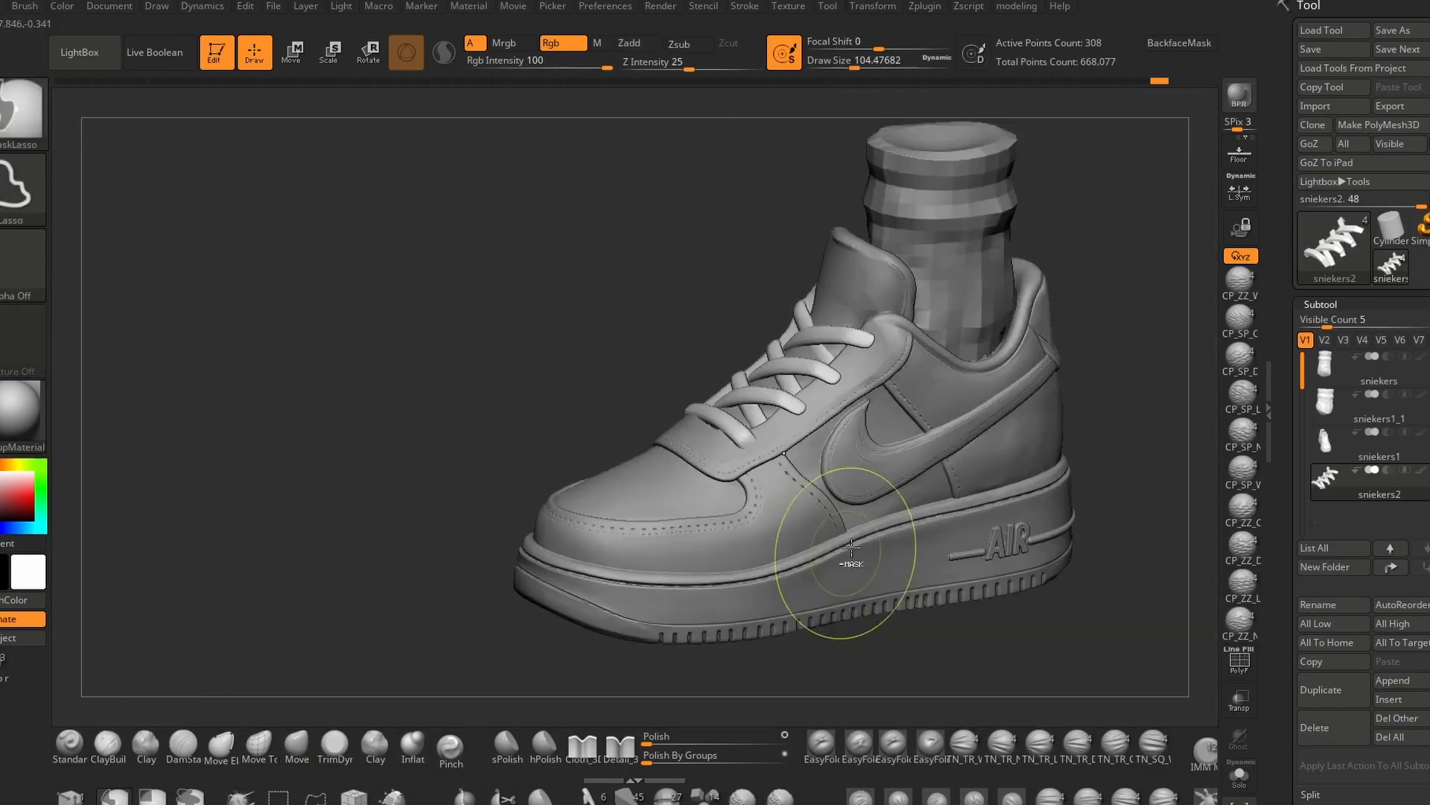
{"action": "right_click_drag", "start_coordinate": [931, 559], "coordinate": [1081, 596]}
{"action": "mouse_move", "coordinate": [1072, 507]}
{"action": "right_mouse_down", "text": "ctrl"}
{"action": "mouse_move", "coordinate": [1093, 617]}
{"action": "mouse_move", "coordinate": [1094, 589]}
{"action": "mouse_move", "coordinate": [1036, 514]}
{"action": "right_mouse_up", "text": "ctrl"}
{"action": "key", "text": "shift+d"}
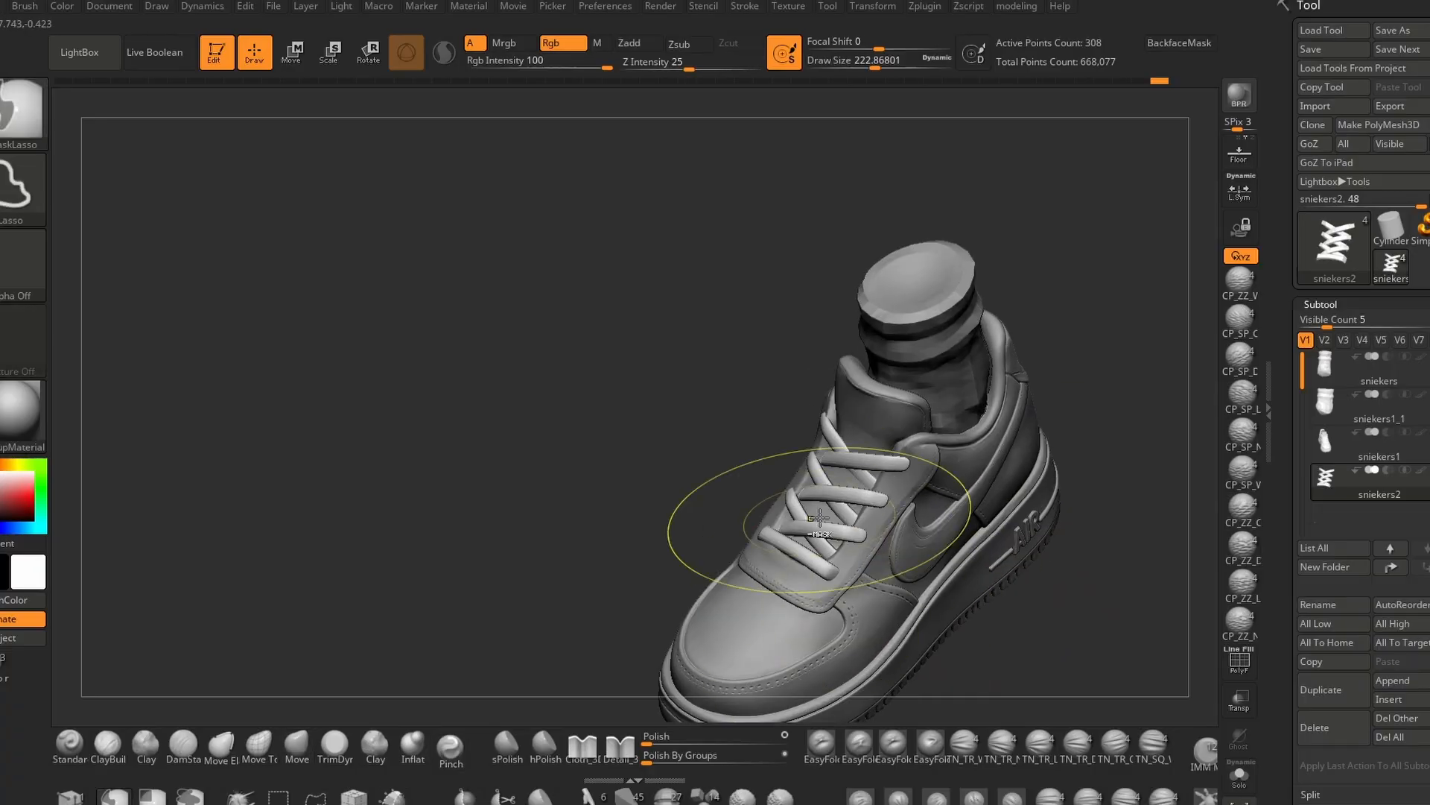
{"action": "right_click_drag", "start_coordinate": [819, 518], "coordinate": [774, 588], "text": "ctrl"}
{"action": "right_click_drag", "start_coordinate": [775, 589], "coordinate": [1025, 522]}
{"action": "mouse_move", "coordinate": [1024, 521]}
{"action": "right_mouse_down", "text": "ctrl"}
{"action": "mouse_move", "coordinate": [1021, 472]}
{"action": "mouse_move", "coordinate": [1046, 447]}
{"action": "right_mouse_up", "text": "ctrl"}
{"action": "right_click_drag", "start_coordinate": [1047, 447], "coordinate": [1080, 619], "text": "ctrl"}
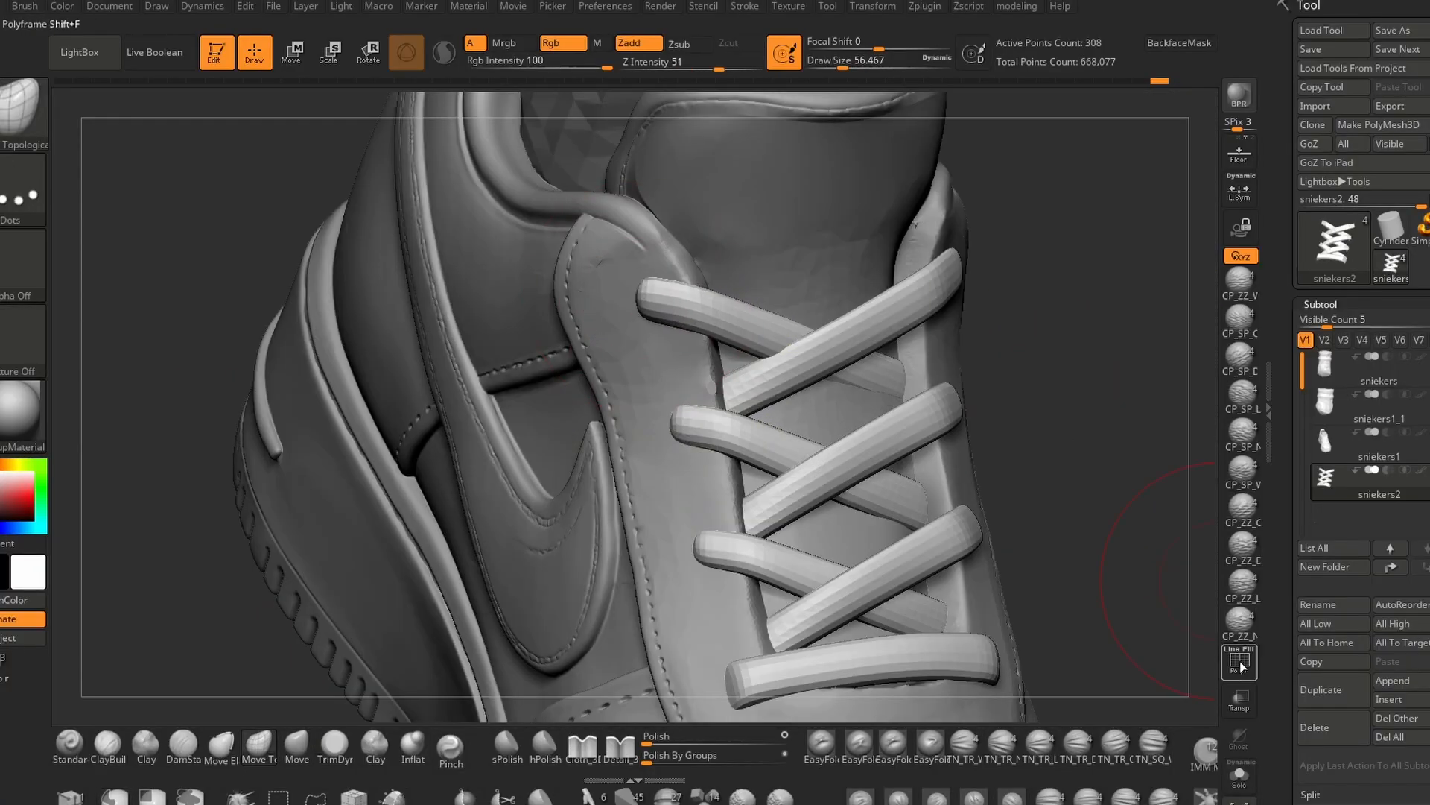
Try to insert lengthwise edge loops down the middle of the lace strips with ZModeler.
{"action": "left_click", "coordinate": [1240, 662]}
{"action": "key", "text": "shift+d"}
{"action": "right_click_drag", "start_coordinate": [1080, 537], "coordinate": [1117, 529]}
{"action": "left_click", "coordinate": [258, 745]}
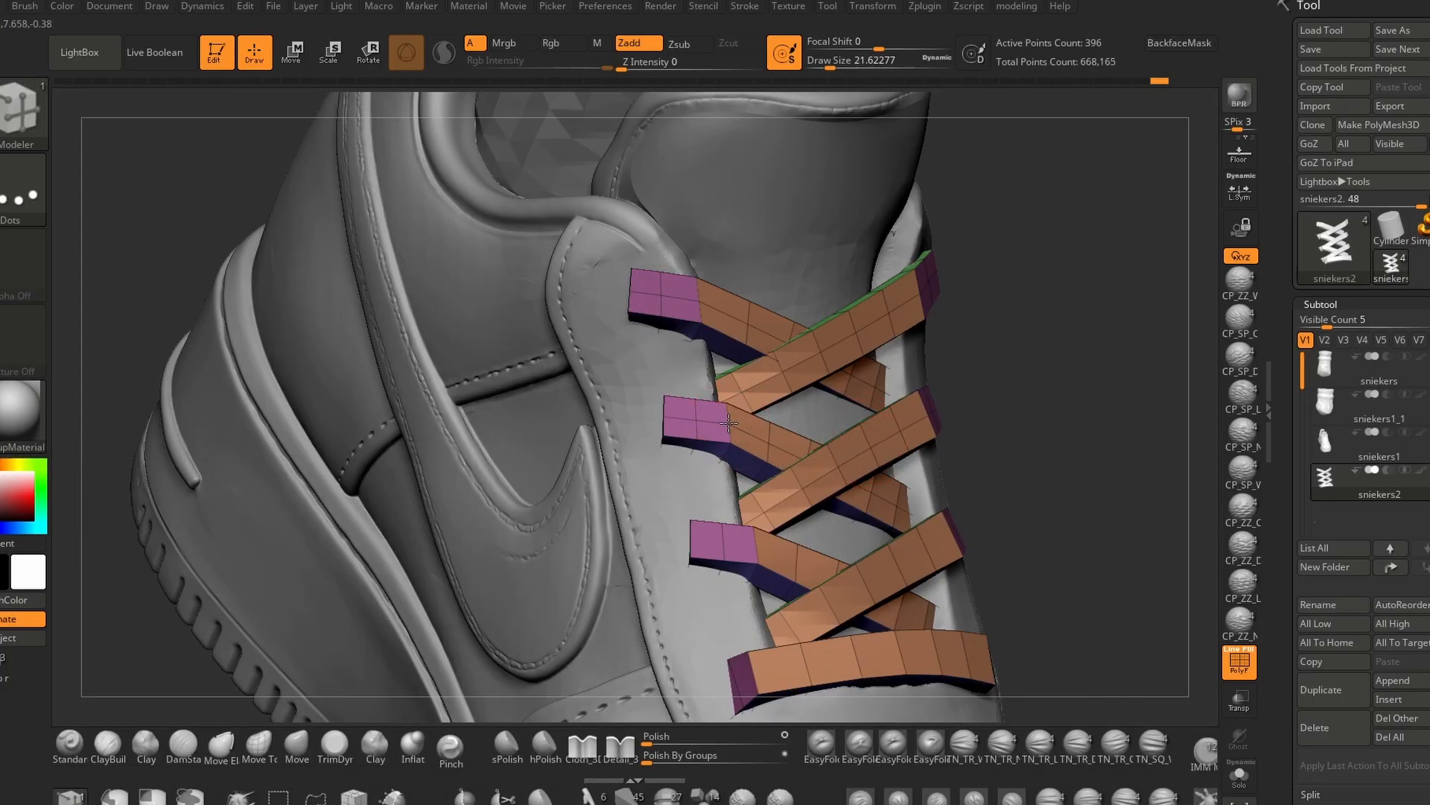
{"action": "right_click_drag", "start_coordinate": [864, 586], "coordinate": [809, 410], "text": "alt"}
{"action": "left_click", "coordinate": [809, 482]}
{"action": "right_click_drag", "start_coordinate": [1050, 480], "coordinate": [1058, 618]}
{"action": "right_click_drag", "start_coordinate": [1058, 619], "coordinate": [1043, 522]}
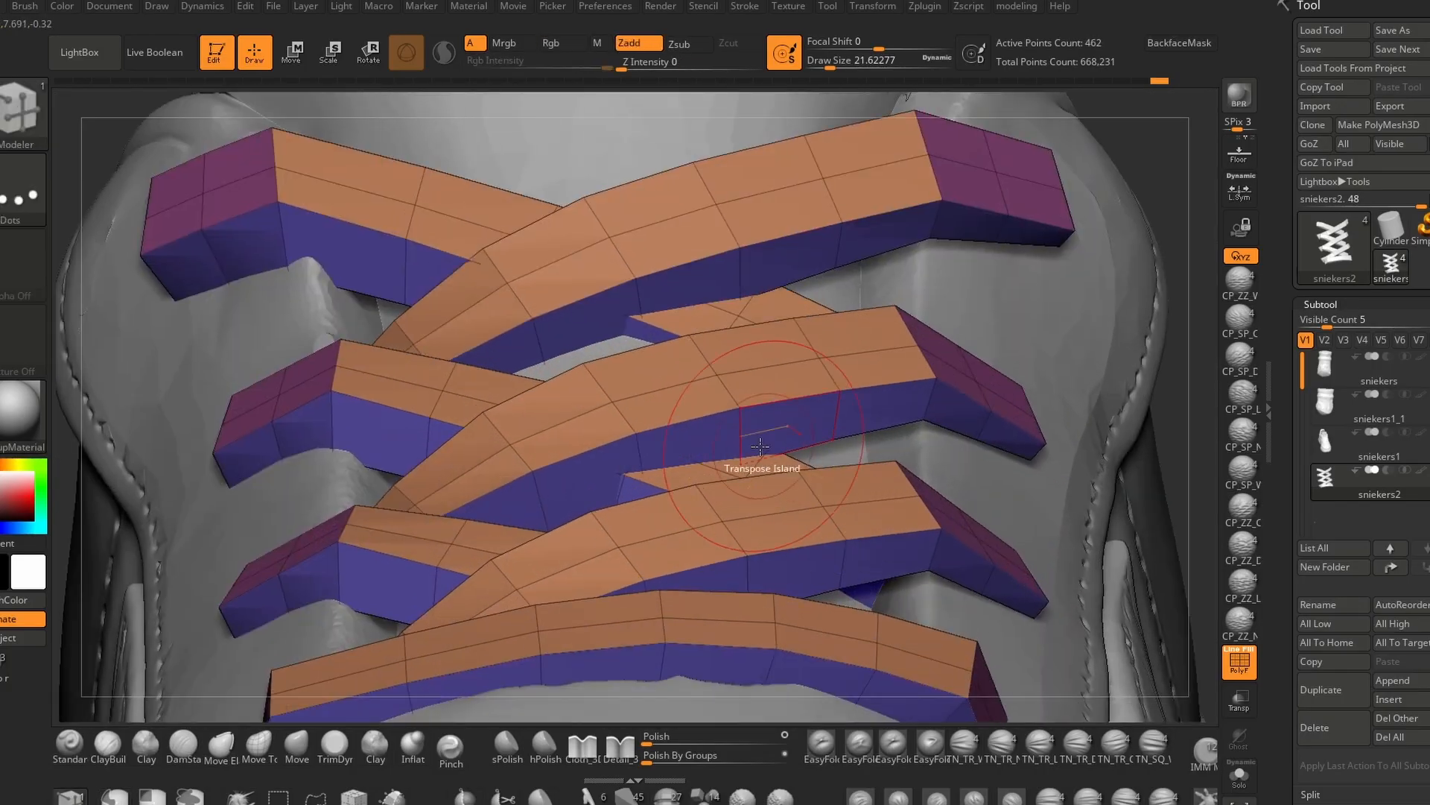
{"action": "right_click_drag", "start_coordinate": [1110, 648], "coordinate": [1070, 514], "text": "ctrl"}
{"action": "key", "text": "ctrl+z"}
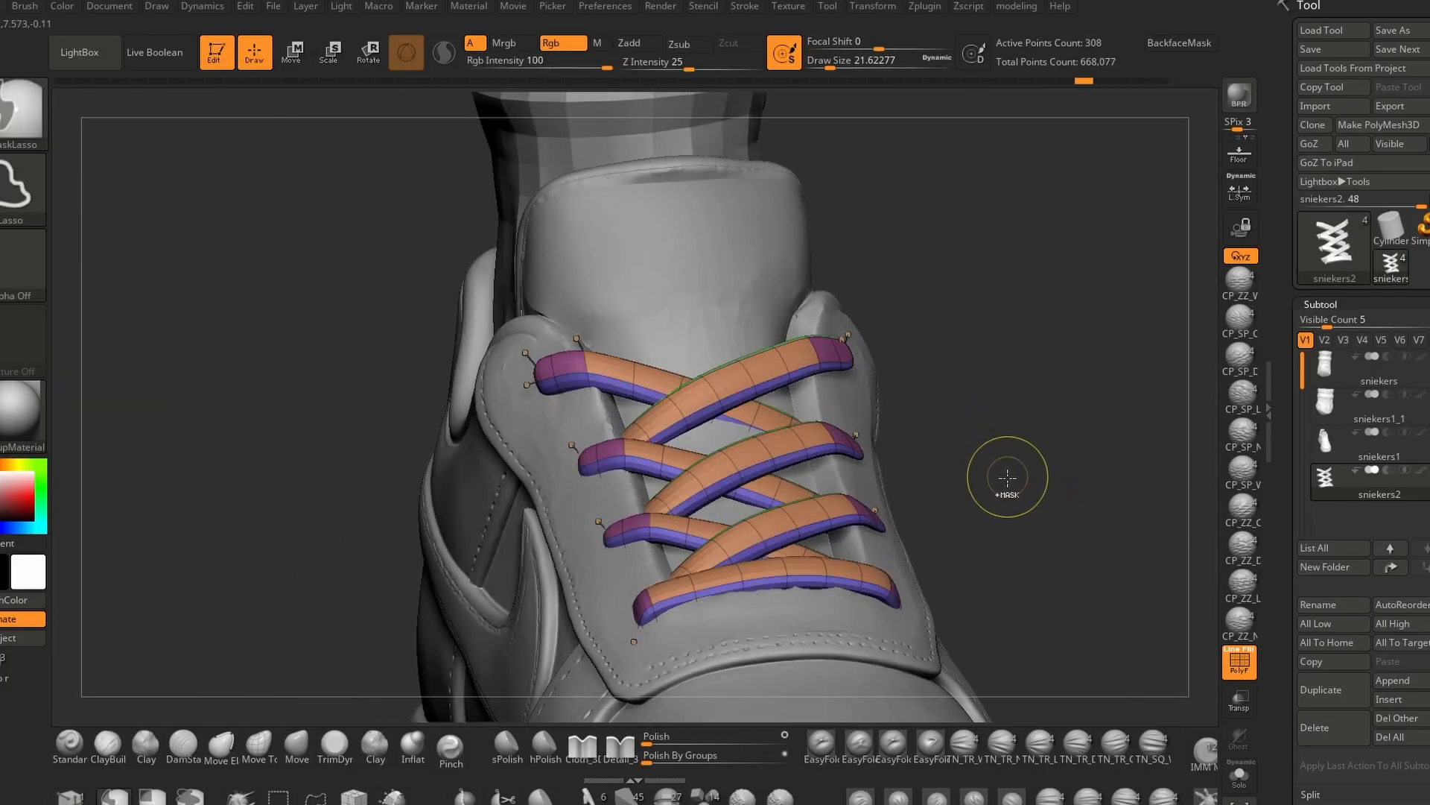
Turn off the smooth preview and fit the lace ends against the lacing panel with the Move Topological brush.
{"action": "key", "text": "shift+d"}
{"action": "mouse_move", "coordinate": [1007, 477]}
{"action": "right_mouse_down"}
{"action": "mouse_move", "coordinate": [1025, 581]}
{"action": "mouse_move", "coordinate": [1103, 552]}
{"action": "right_mouse_up"}
{"action": "left_click", "coordinate": [259, 745]}
{"action": "mouse_move", "coordinate": [969, 298]}
{"action": "right_mouse_down", "text": "ctrl"}
{"action": "mouse_move", "coordinate": [976, 447]}
{"action": "mouse_move", "coordinate": [953, 417]}
{"action": "right_mouse_up", "text": "ctrl"}
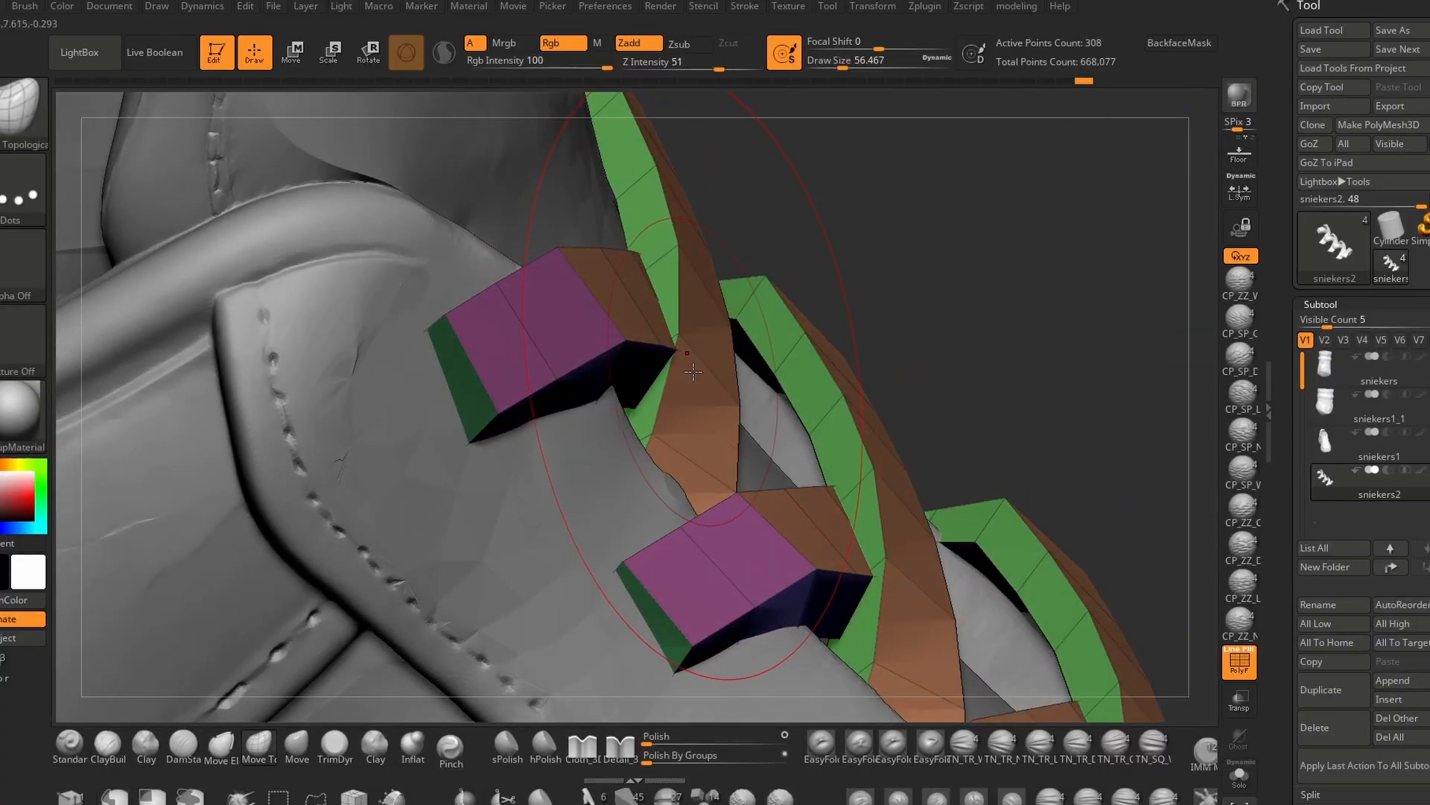
{"action": "right_click_drag", "start_coordinate": [968, 522], "coordinate": [968, 372], "text": "ctrl"}
{"action": "right_click_drag", "start_coordinate": [968, 373], "coordinate": [616, 405]}
{"action": "right_click_drag", "start_coordinate": [1036, 551], "coordinate": [1050, 514], "text": "ctrl"}
Subdivide the laces twice and hide the wireframe.
{"action": "key", "text": "d"}
{"action": "key", "text": "ctrl+d"}
{"action": "key", "text": "shift+f"}
{"action": "right_click_drag", "start_coordinate": [1050, 551], "coordinate": [1043, 432]}
{"action": "right_click_drag", "start_coordinate": [1043, 432], "coordinate": [916, 504], "text": "ctrl"}
{"action": "key", "text": "ctrl+d"}
{"action": "right_click_drag", "start_coordinate": [1043, 477], "coordinate": [1080, 561], "text": "ctrl"}
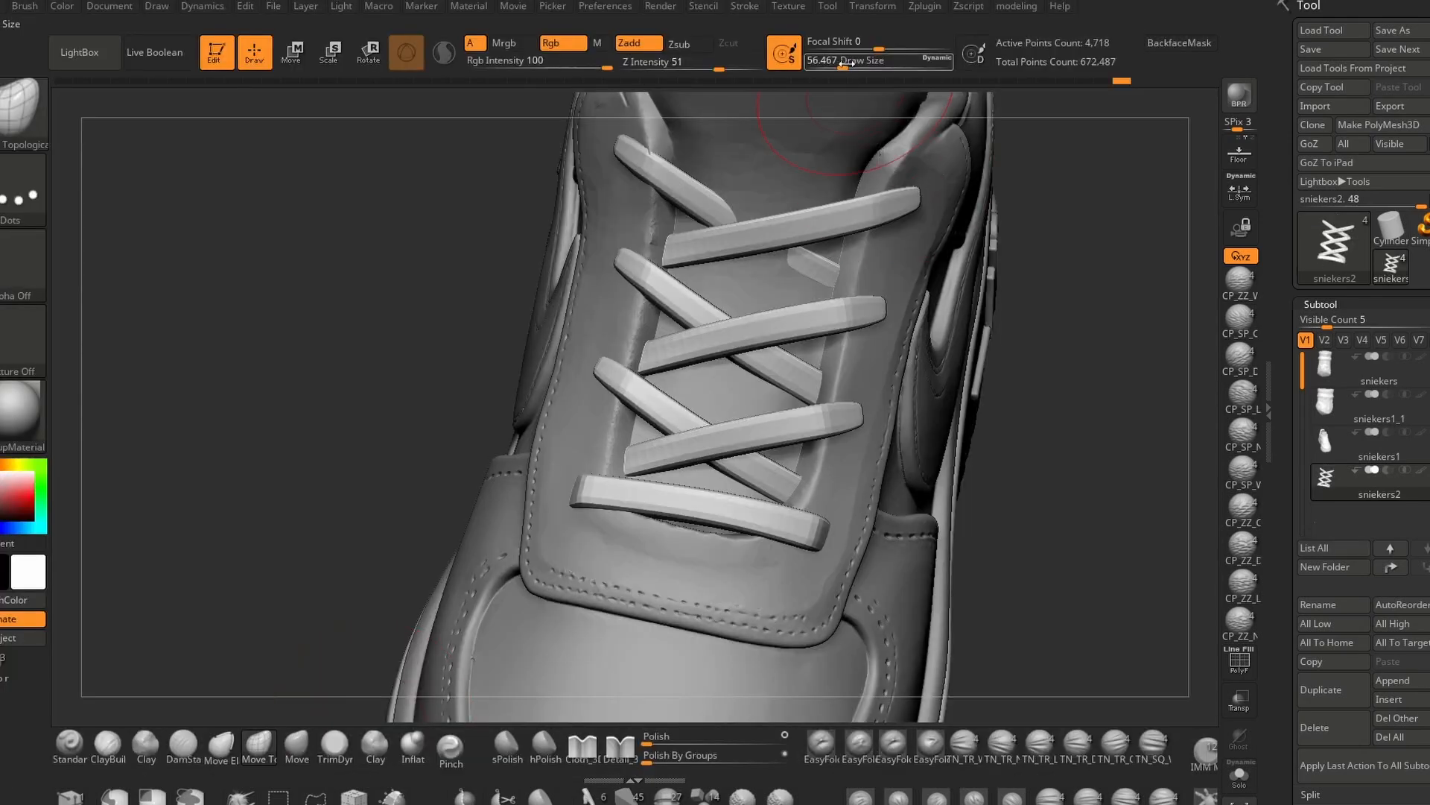
Select the shoe mesh under the laces and adjust the brush's draw size.
{"action": "right_click_drag", "start_coordinate": [772, 231], "coordinate": [1086, 616], "text": "ctrl"}
{"action": "left_click", "coordinate": [829, 397], "text": "alt"}
{"action": "right_click_drag", "start_coordinate": [829, 397], "coordinate": [670, 313]}
{"action": "left_click", "coordinate": [839, 65]}
{"action": "mouse_move", "coordinate": [559, 298]}
{"action": "right_mouse_down", "text": "ctrl"}
{"action": "mouse_move", "coordinate": [520, 403]}
{"action": "mouse_move", "coordinate": [533, 408]}
{"action": "right_mouse_up", "text": "ctrl"}
{"action": "mouse_move", "coordinate": [932, 482]}
{"action": "right_mouse_down", "text": "ctrl"}
{"action": "mouse_move", "coordinate": [916, 469]}
{"action": "mouse_move", "coordinate": [1133, 432]}
{"action": "mouse_move", "coordinate": [1086, 629]}
{"action": "mouse_move", "coordinate": [1118, 566]}
{"action": "mouse_move", "coordinate": [1210, 648]}
{"action": "right_mouse_up", "text": "ctrl"}
Reselect the laces, show their wireframe and go down one subdivision level.
{"action": "left_click", "coordinate": [921, 472], "text": "alt"}
{"action": "left_click", "coordinate": [1233, 661]}
{"action": "key", "text": "shift+d"}
{"action": "right_click_drag", "start_coordinate": [1185, 596], "coordinate": [1063, 511]}
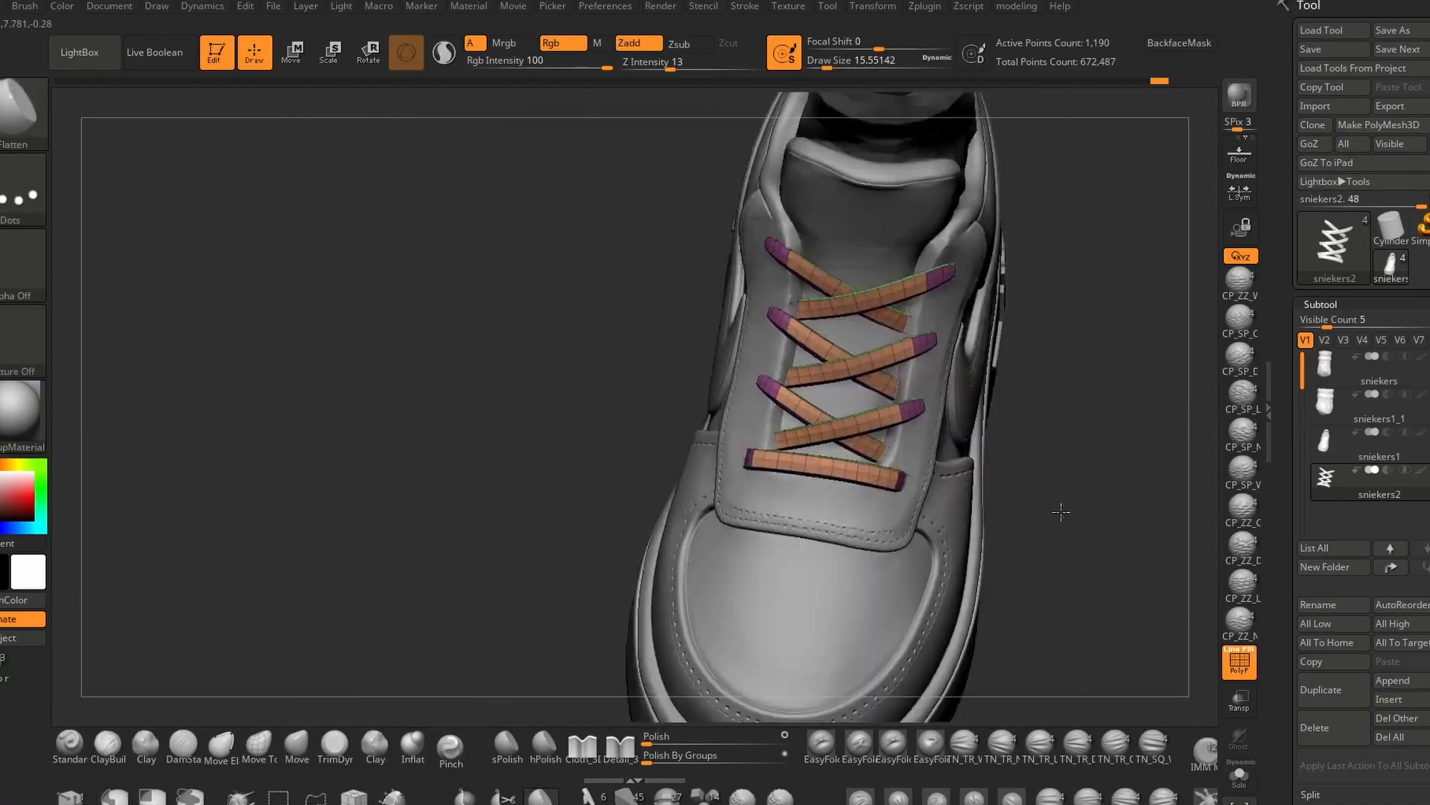
{"action": "key", "text": "w"}
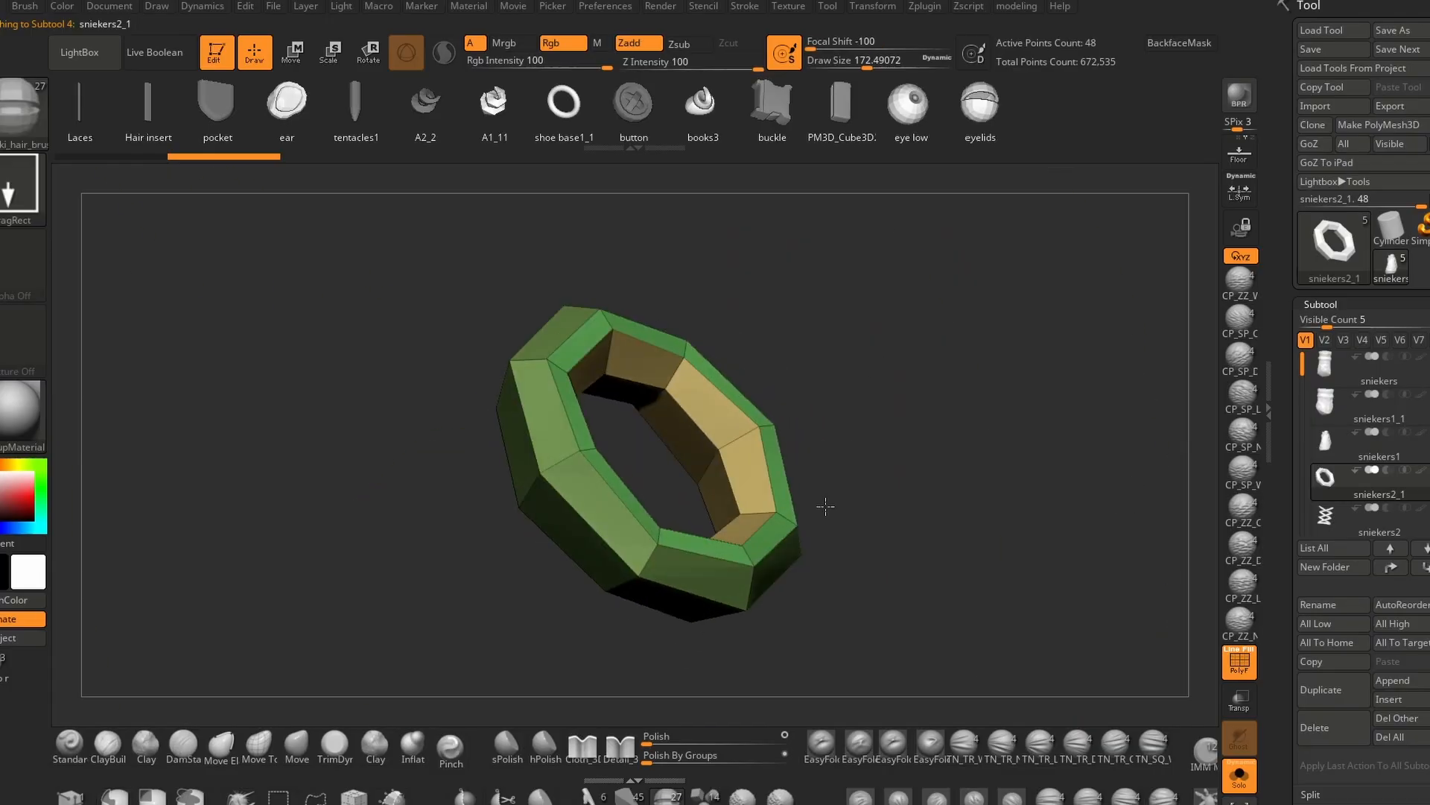
Add extra edge loops around the isolated low-poly eyelet ring with ZModeler.
{"action": "key", "text": "b"}
{"action": "key", "text": "z"}
{"action": "key", "text": "m"}
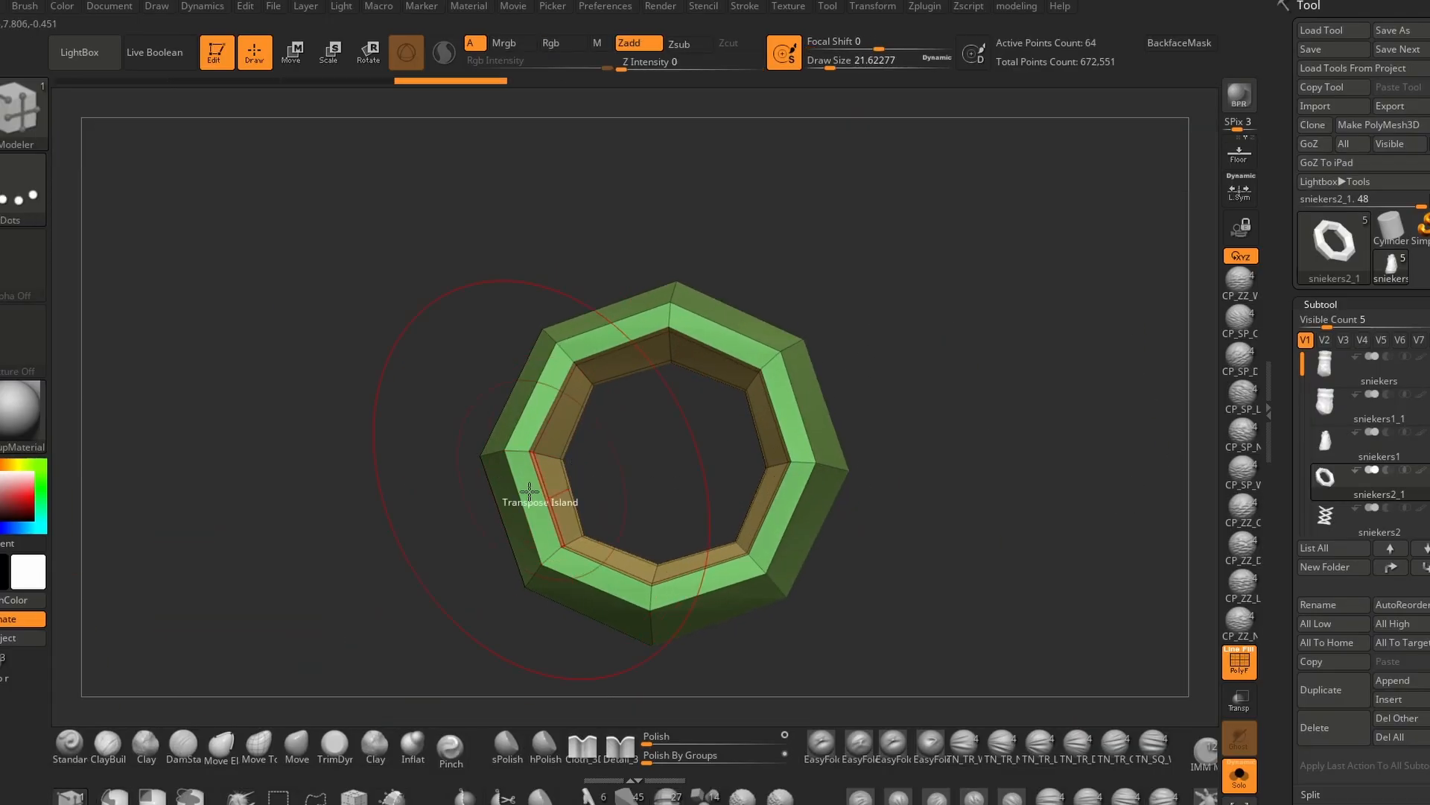
{"action": "left_click_drag", "start_coordinate": [465, 483], "coordinate": [403, 497]}
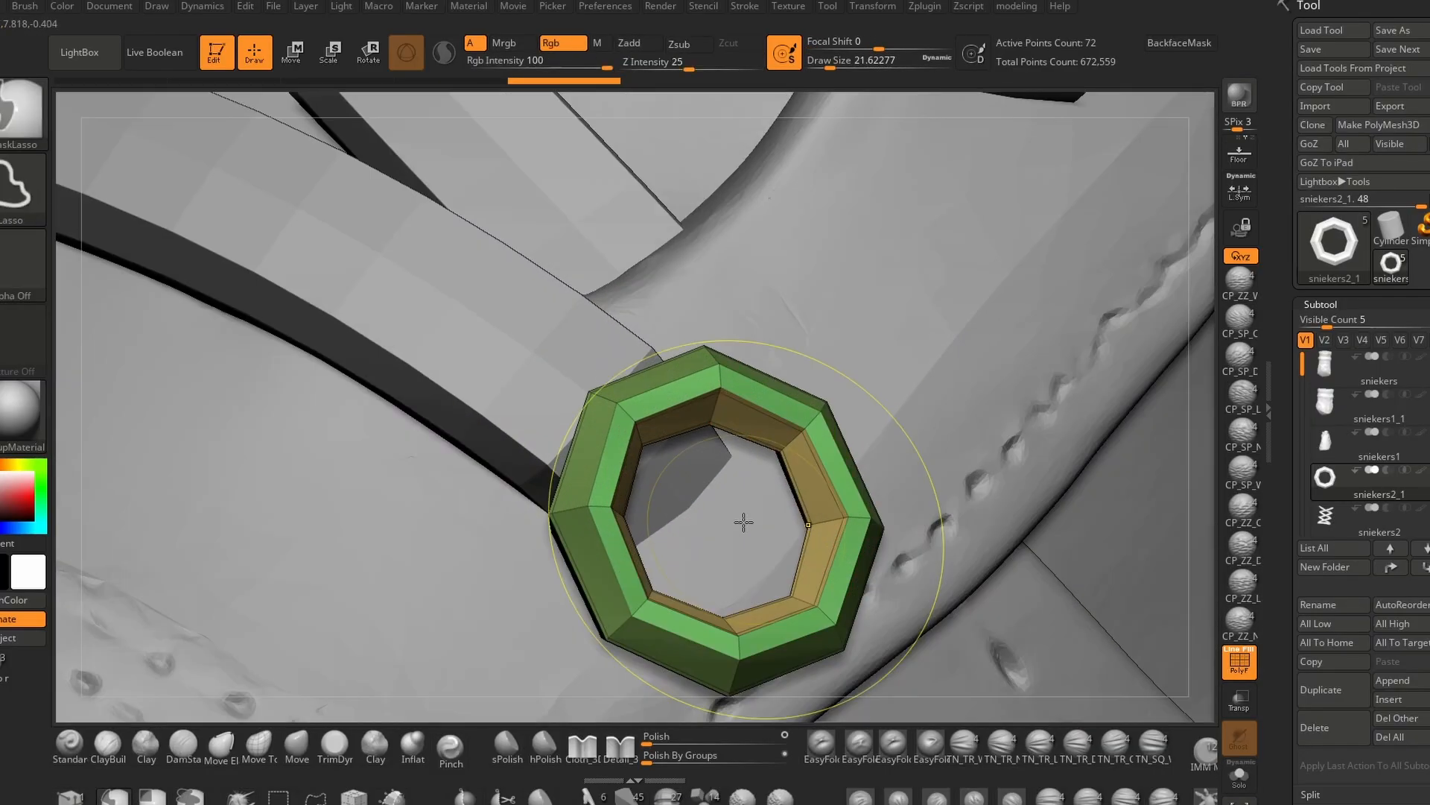
Move and rotate the eyelet ring so it surrounds the end of the lowest lace and sits on the shoe surface.
{"action": "key", "text": "w"}
{"action": "left_click_drag", "start_coordinate": [741, 520], "coordinate": [702, 464]}
{"action": "left_click_drag", "start_coordinate": [1148, 484], "coordinate": [1155, 619]}
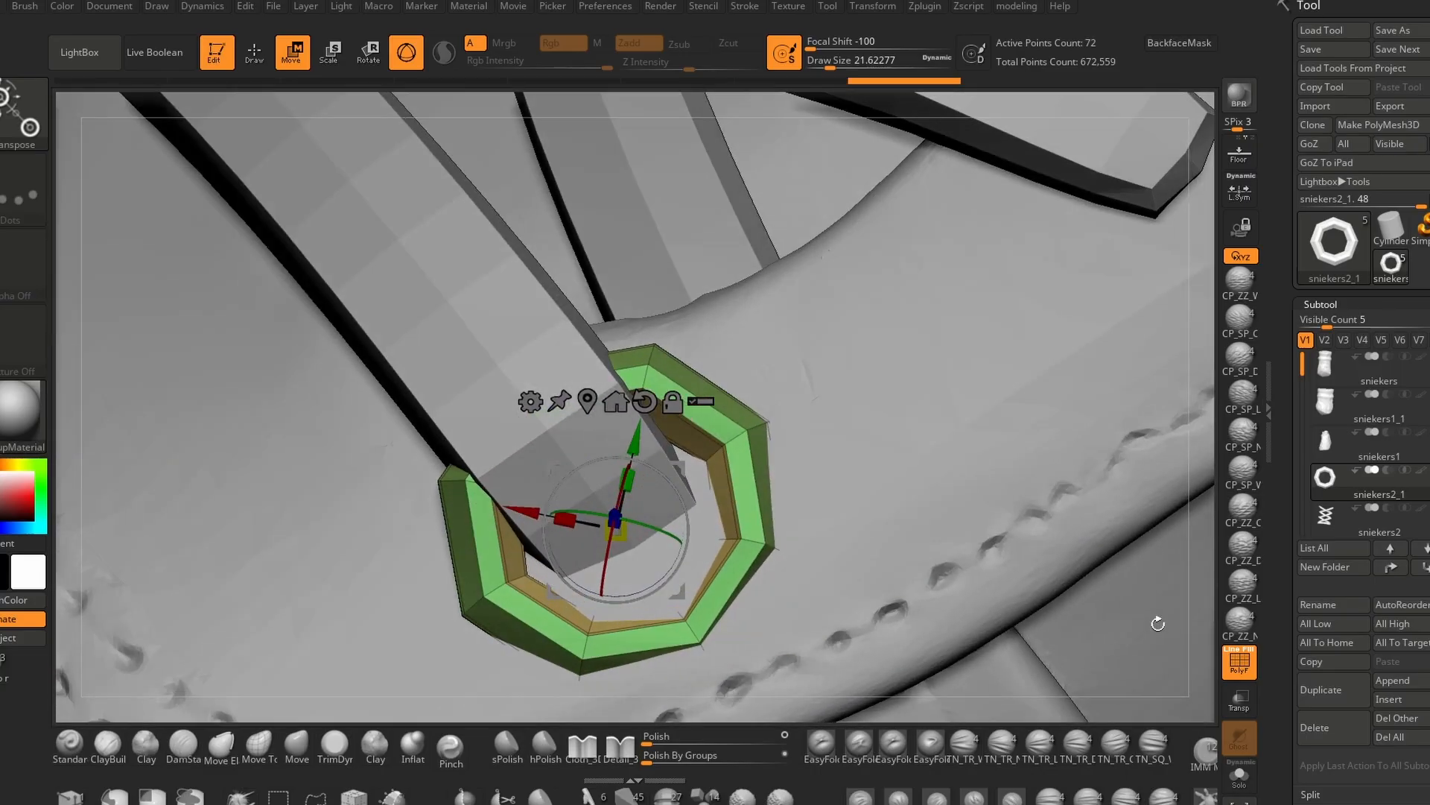
{"action": "left_click_drag", "start_coordinate": [675, 559], "coordinate": [676, 596]}
{"action": "left_click_drag", "start_coordinate": [298, 387], "coordinate": [361, 358]}
{"action": "left_click_drag", "start_coordinate": [612, 563], "coordinate": [608, 545]}
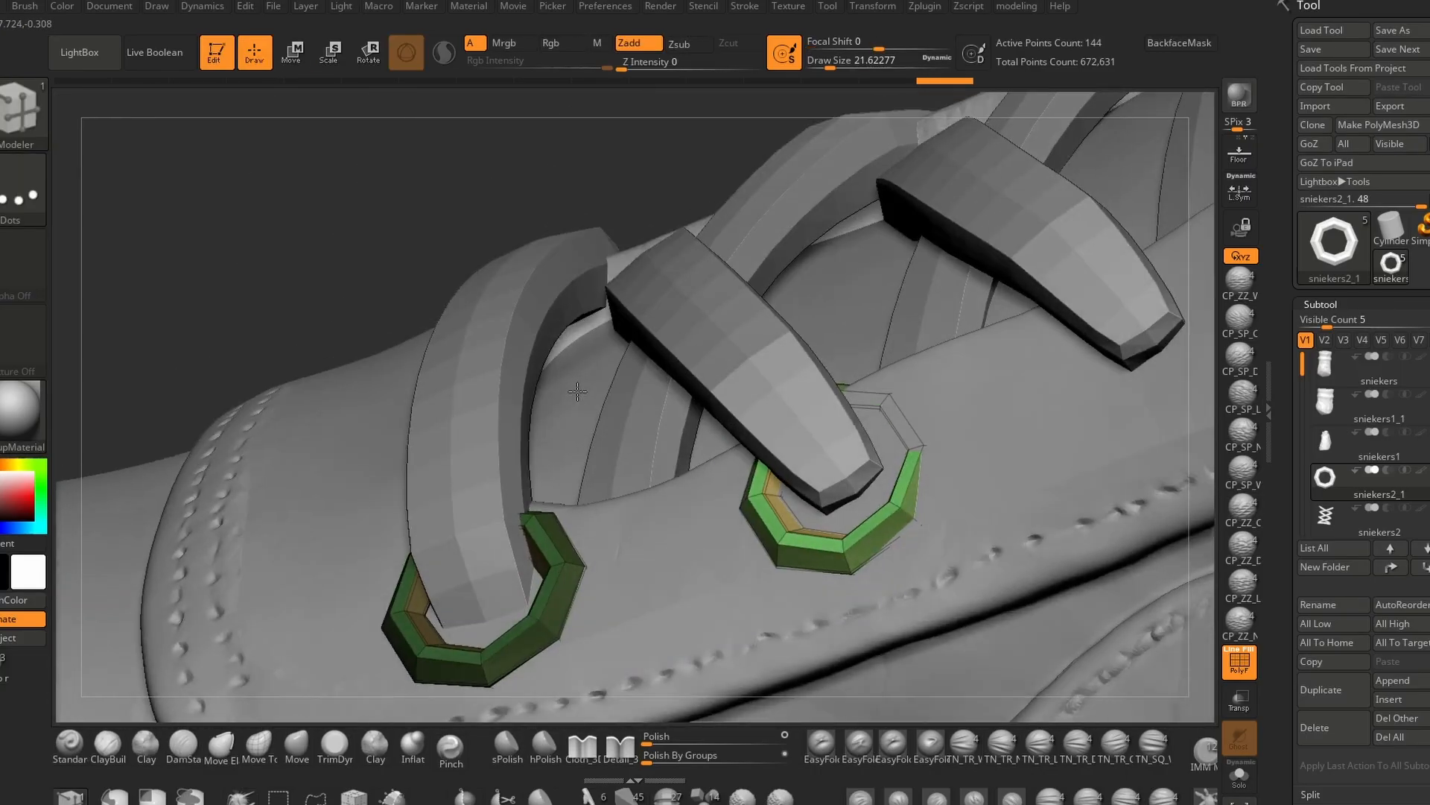
Duplicate the eyelet ring and fit the copies around the other lace ends along the lacing panel.
{"action": "left_click_drag", "start_coordinate": [492, 313], "coordinate": [458, 268]}
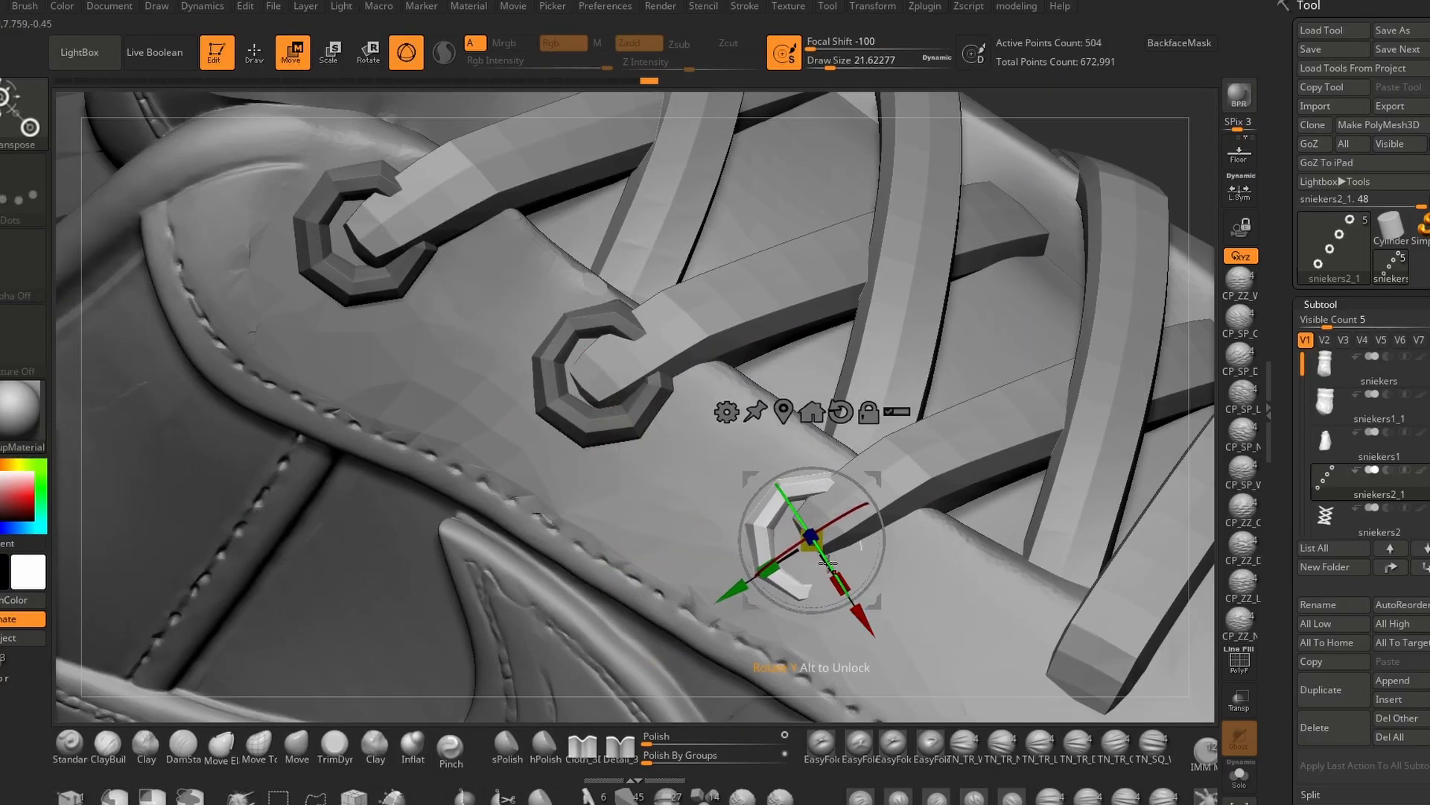
{"action": "key", "text": "q"}
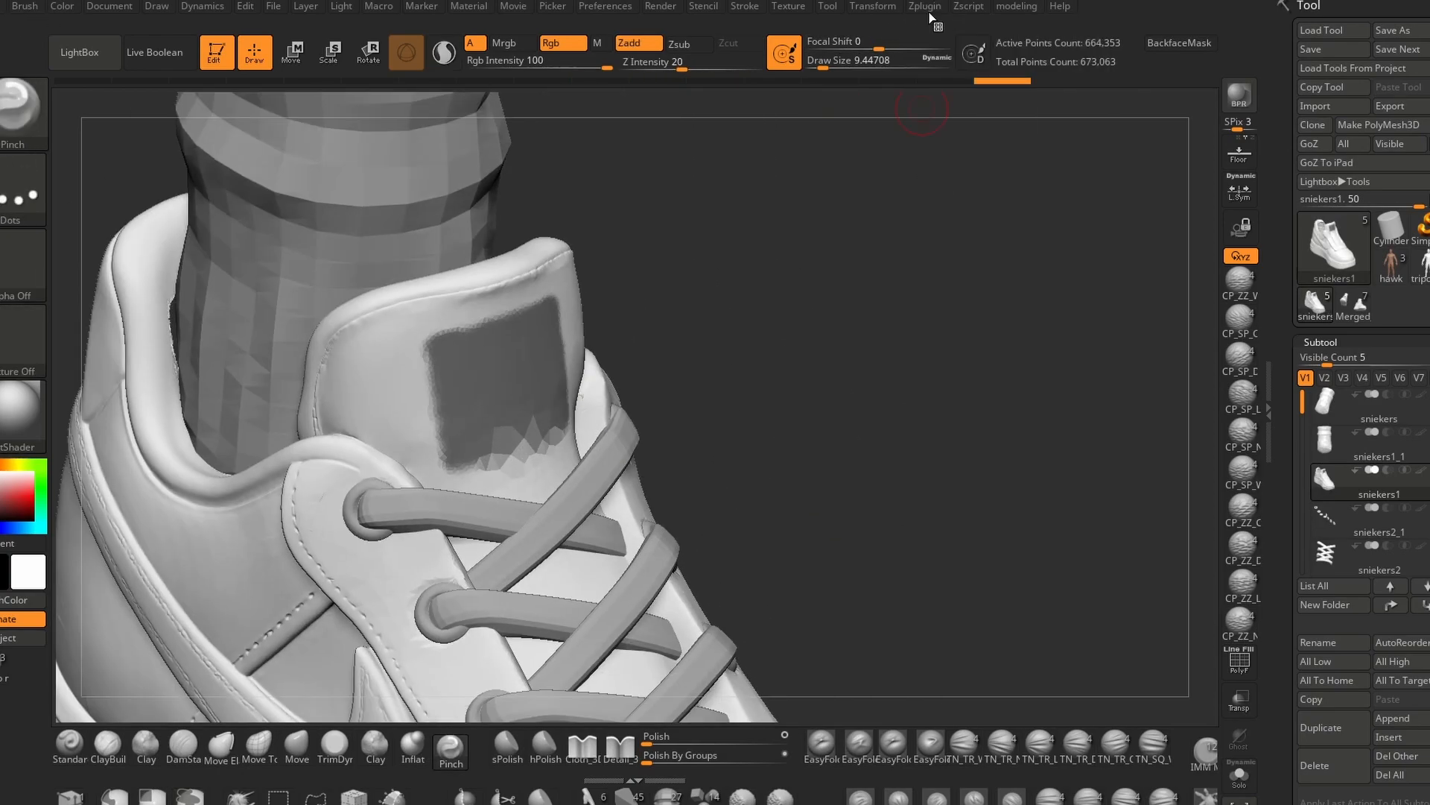
Extract the masked square on the tongue as a separate label patch with ExtractPro+.
{"action": "left_click", "coordinate": [924, 6]}
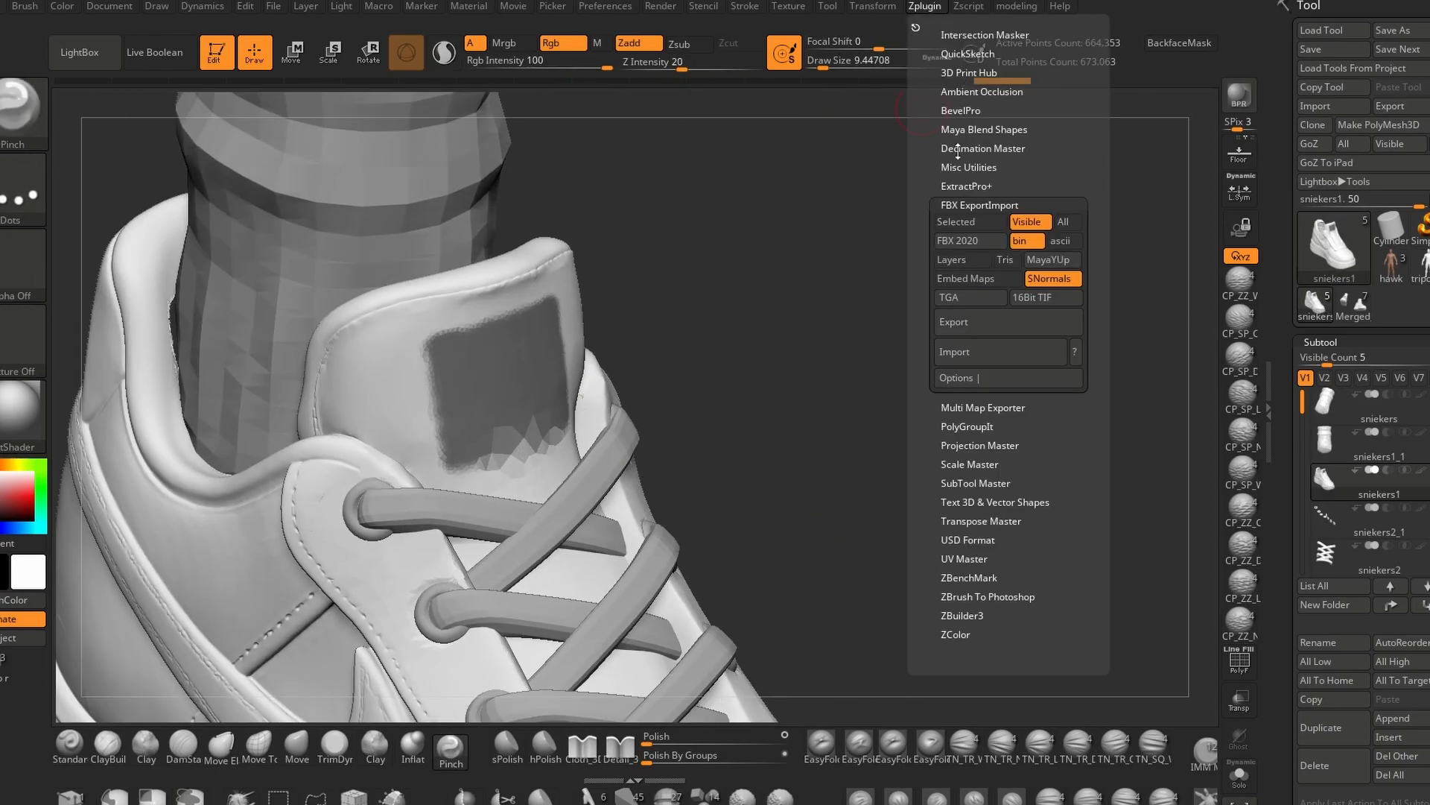
{"action": "left_click", "coordinate": [982, 186]}
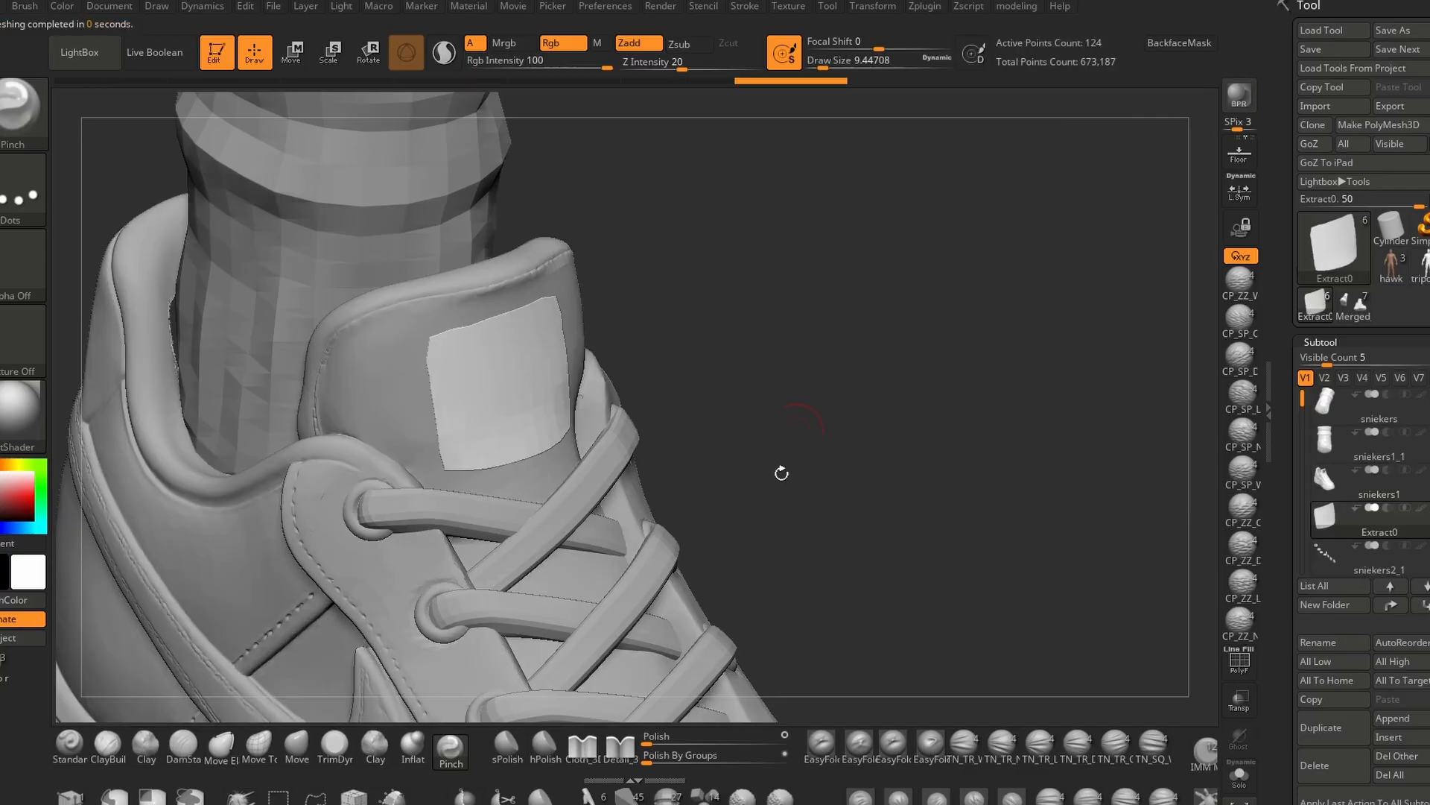
{"action": "left_click_drag", "start_coordinate": [811, 502], "coordinate": [495, 403]}
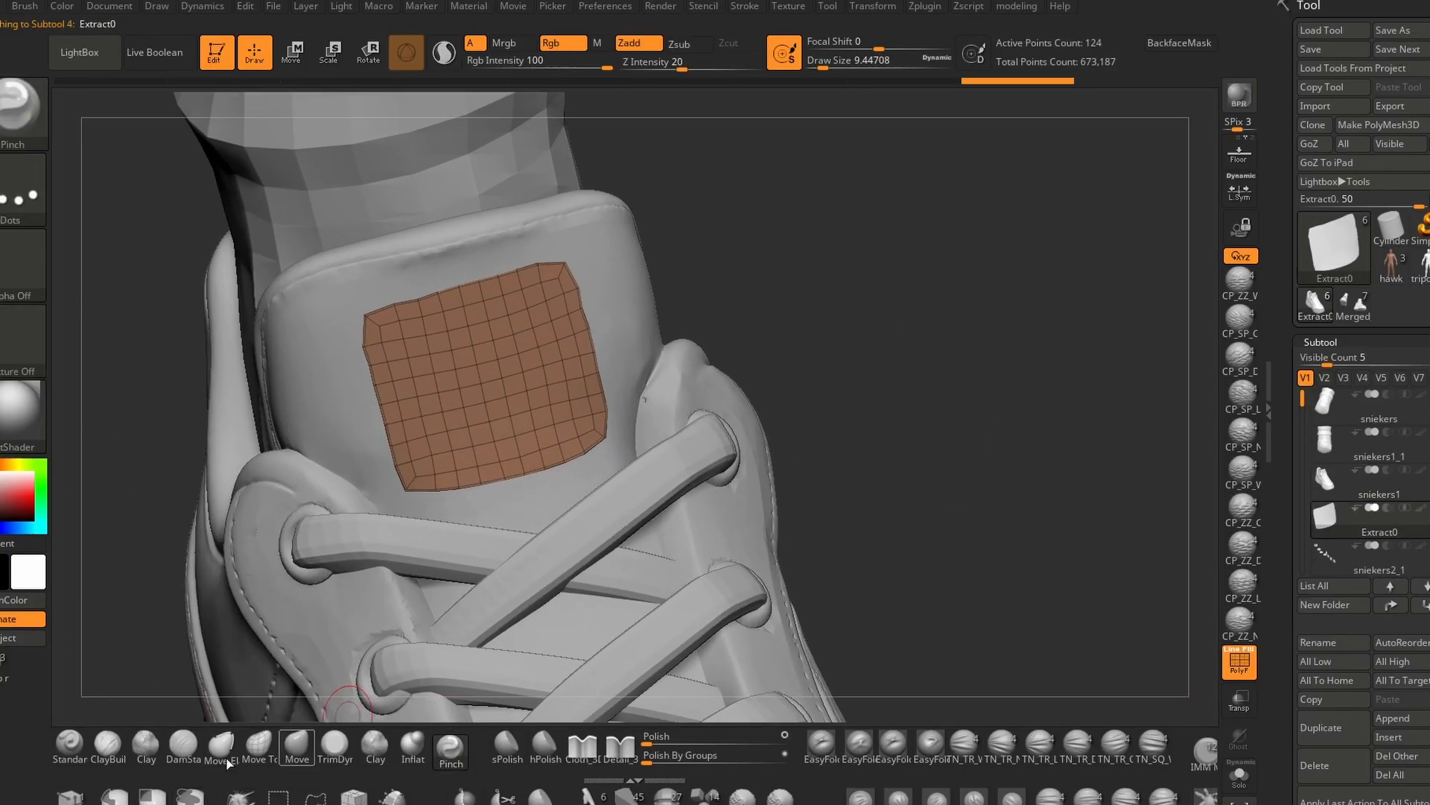
Pull the corners and edges of the tongue label patch into a clean square with the Move Topological brush.
{"action": "left_click_drag", "start_coordinate": [374, 312], "coordinate": [365, 308]}
{"action": "left_click_drag", "start_coordinate": [932, 312], "coordinate": [790, 313]}
{"action": "left_click_drag", "start_coordinate": [561, 265], "coordinate": [575, 239]}
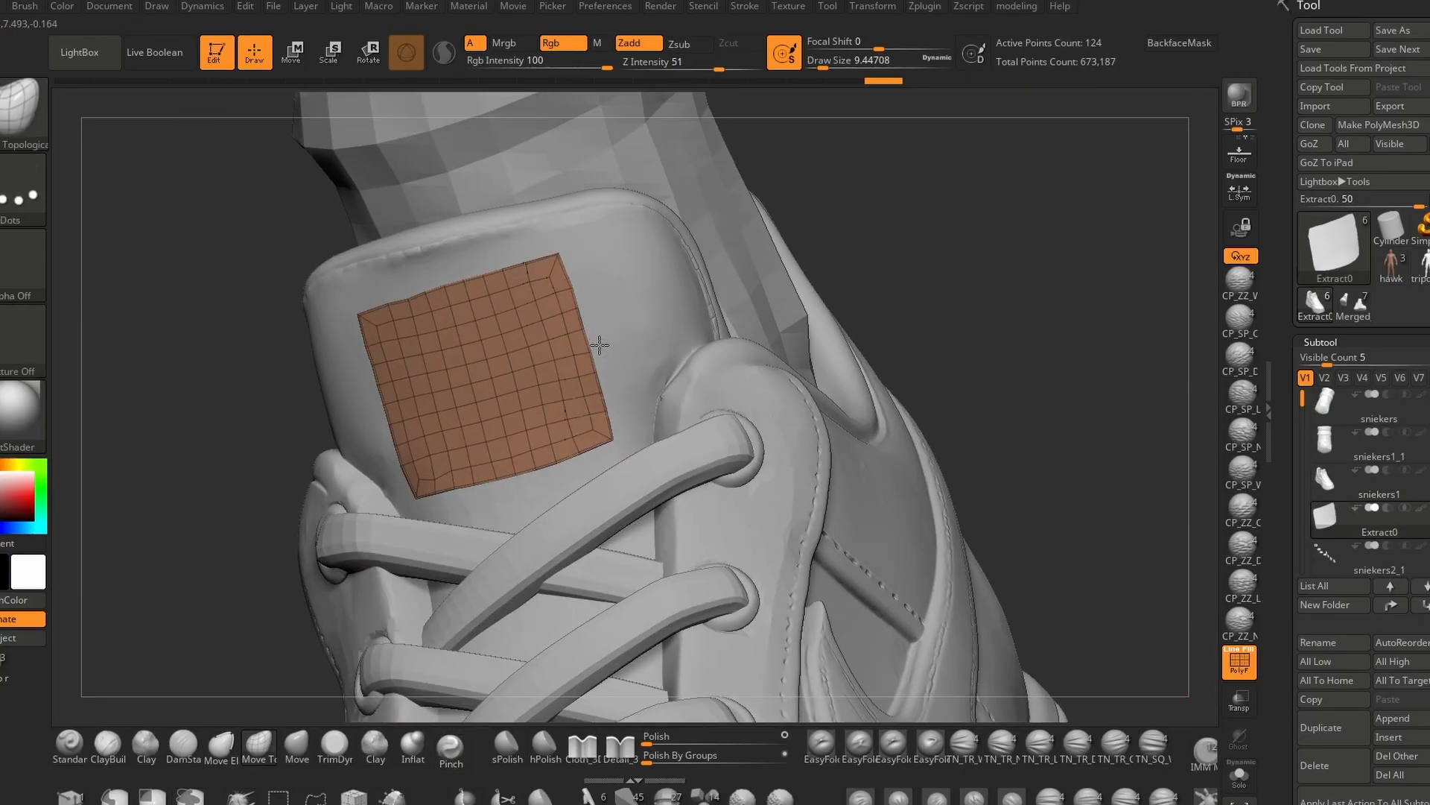
{"action": "left_click_drag", "start_coordinate": [931, 335], "coordinate": [1043, 343]}
{"action": "left_click_drag", "start_coordinate": [500, 436], "coordinate": [492, 447]}
{"action": "left_click_drag", "start_coordinate": [864, 311], "coordinate": [812, 342]}
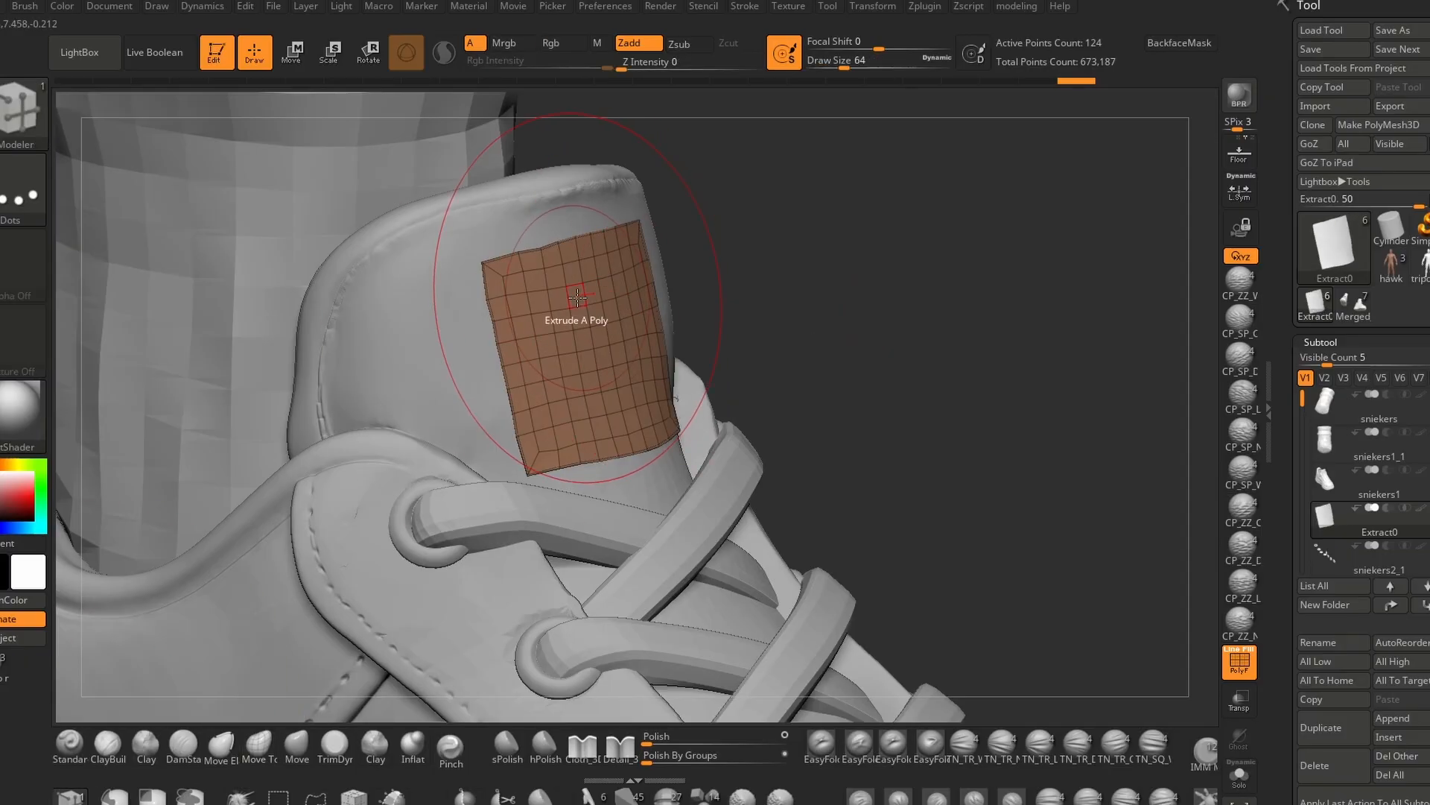
Extrude the label patch with ZModeler to give it a thin, even thickness.
{"action": "key", "text": "space"}
{"action": "left_click_drag", "start_coordinate": [578, 298], "coordinate": [588, 298]}
{"action": "mouse_move", "coordinate": [857, 358]}
{"action": "left_mouse_down"}
{"action": "mouse_move", "coordinate": [993, 361]}
{"action": "mouse_move", "coordinate": [857, 343]}
{"action": "left_mouse_up"}
Isolate the label, insert an edge loop around its rim and remove all its creases.
{"action": "left_click", "coordinate": [1239, 774]}
{"action": "left_click", "coordinate": [537, 256]}
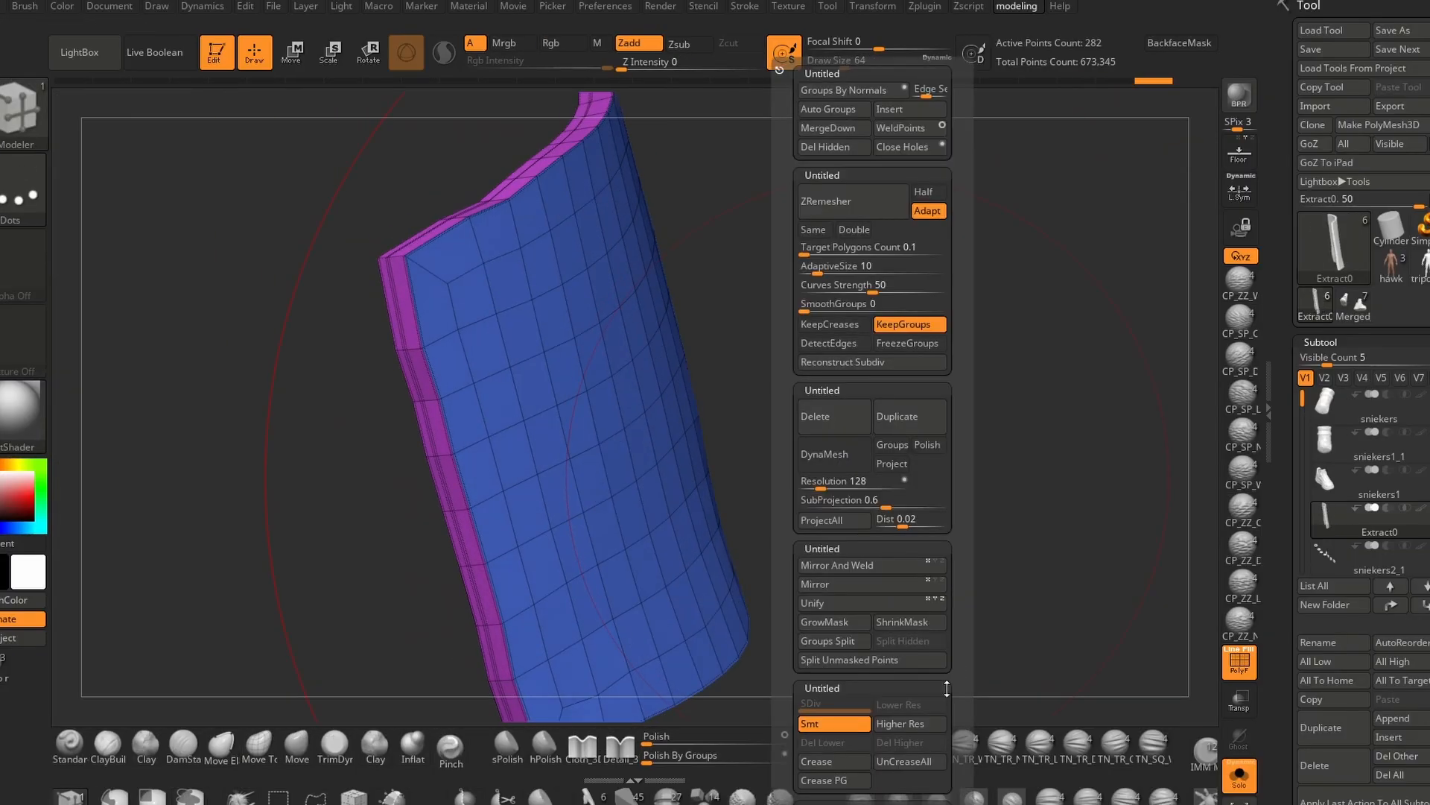
{"action": "left_click", "coordinate": [904, 762]}
Select all front polygons inside the label's one-polygon border with ZModeler and extrude them into a slightly raised panel.
{"action": "mouse_move", "coordinate": [931, 477]}
{"action": "left_mouse_down"}
{"action": "mouse_move", "coordinate": [833, 470]}
{"action": "mouse_move", "coordinate": [879, 466]}
{"action": "left_mouse_up"}
{"action": "key", "text": "b"}
{"action": "key", "text": "z"}
{"action": "key", "text": "m"}
{"action": "left_click_drag", "start_coordinate": [464, 283], "coordinate": [533, 458], "text": "alt"}
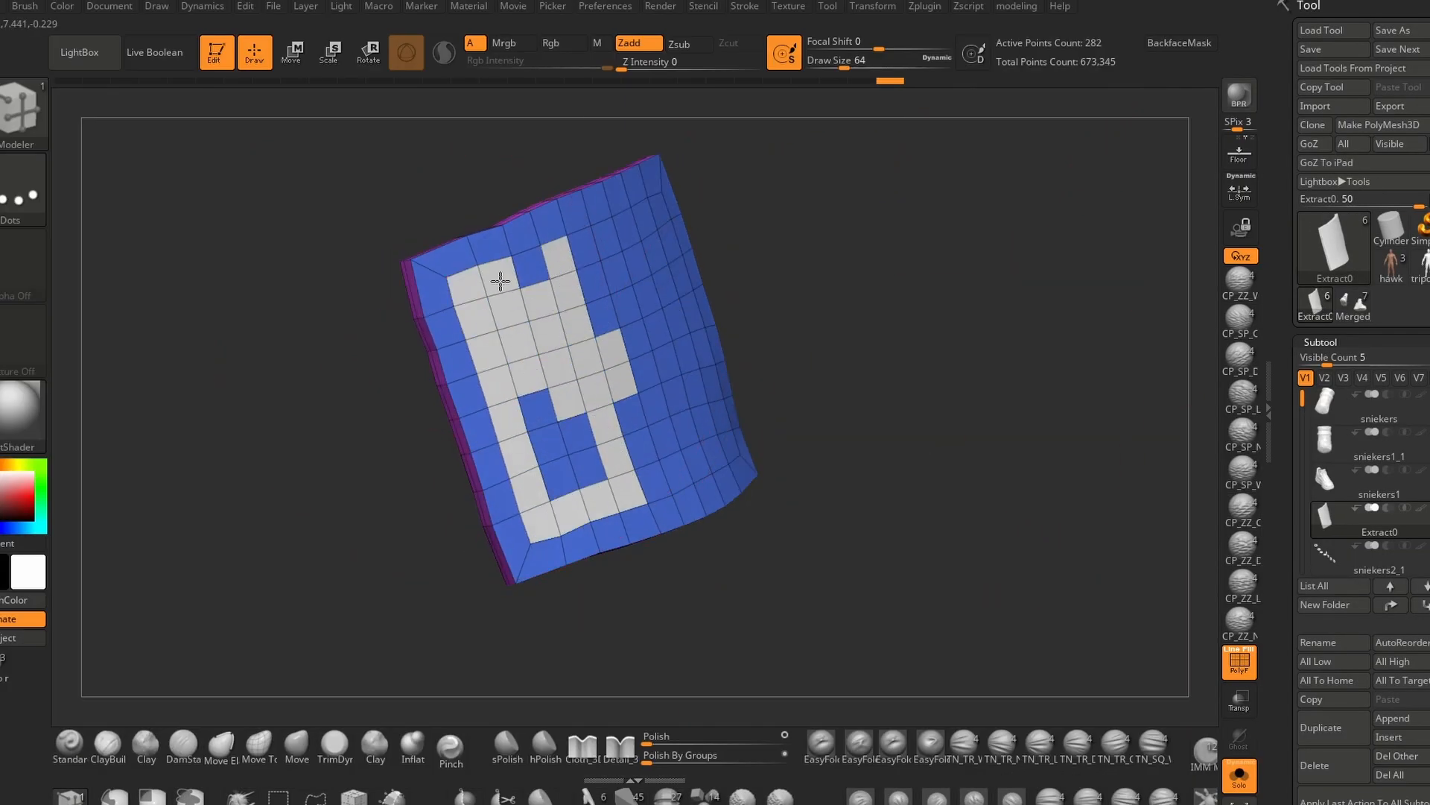
{"action": "left_click_drag", "start_coordinate": [501, 281], "coordinate": [584, 454], "text": "alt"}
{"action": "left_click_drag", "start_coordinate": [910, 321], "coordinate": [842, 322]}
{"action": "left_click_drag", "start_coordinate": [633, 328], "coordinate": [657, 231], "text": "alt"}
{"action": "left_click_drag", "start_coordinate": [759, 422], "coordinate": [712, 260], "text": "alt"}
{"action": "left_click_drag", "start_coordinate": [924, 287], "coordinate": [1009, 275]}
{"action": "left_click_drag", "start_coordinate": [634, 335], "coordinate": [644, 335]}
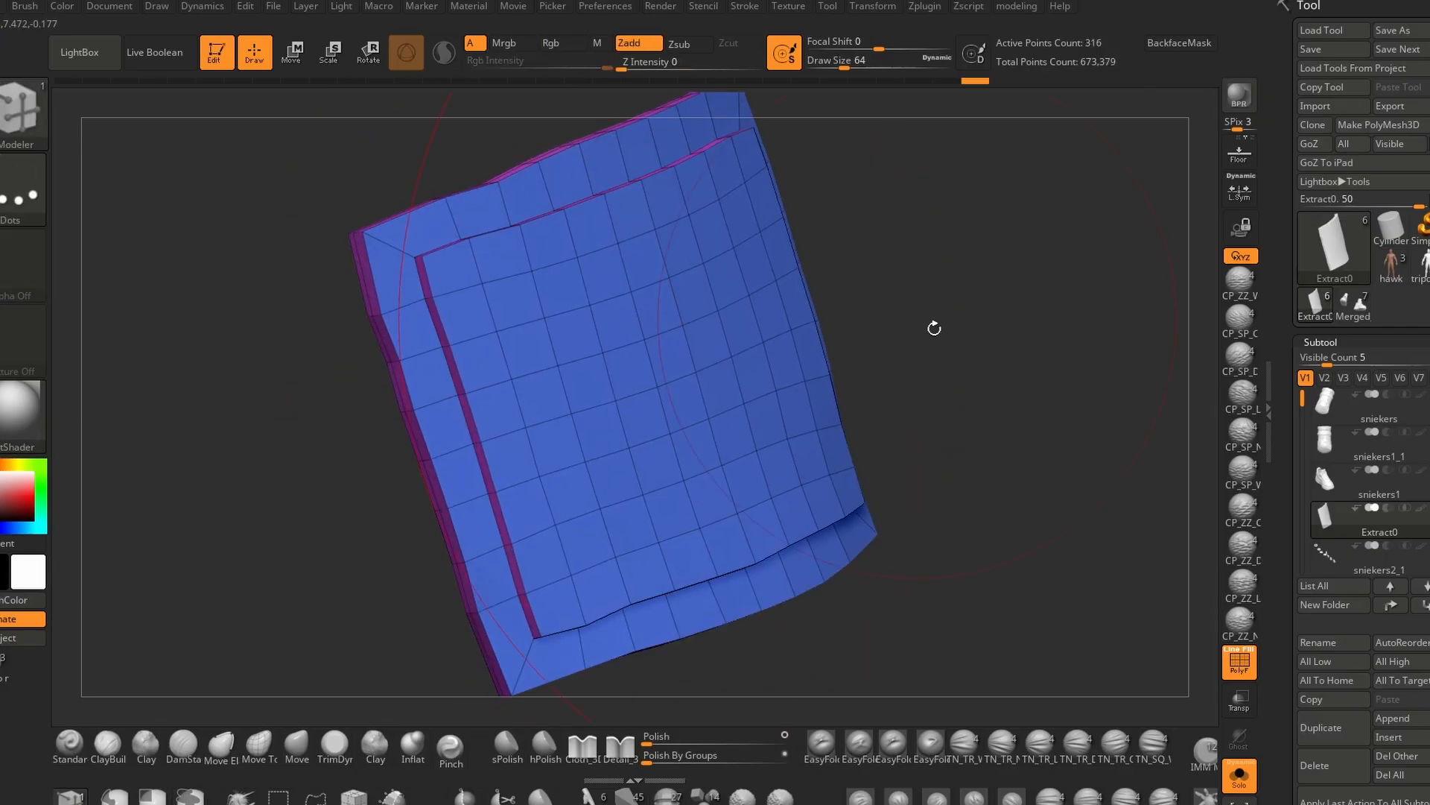
Insert a supporting edge loop around the raised inner panel of the label with ZModeler.
{"action": "left_click_drag", "start_coordinate": [933, 326], "coordinate": [1013, 328]}
{"action": "mouse_move", "coordinate": [894, 384]}
{"action": "left_mouse_down"}
{"action": "mouse_move", "coordinate": [938, 387]}
{"action": "mouse_move", "coordinate": [968, 511]}
{"action": "left_mouse_up"}
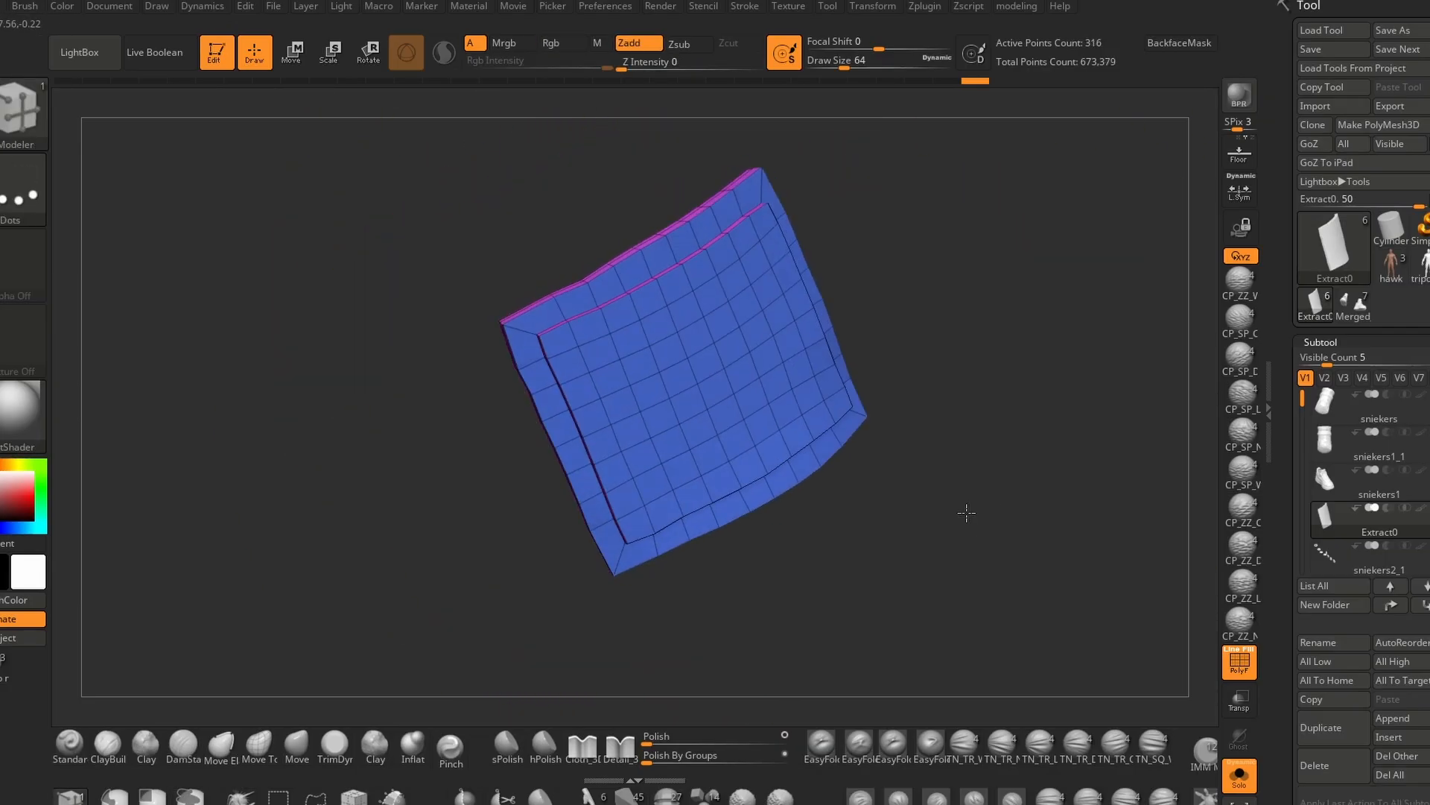
{"action": "key", "text": "b"}
{"action": "key", "text": "z"}
{"action": "key", "text": "m"}
{"action": "left_click", "coordinate": [578, 408]}
{"action": "left_click_drag", "start_coordinate": [913, 313], "coordinate": [871, 365]}
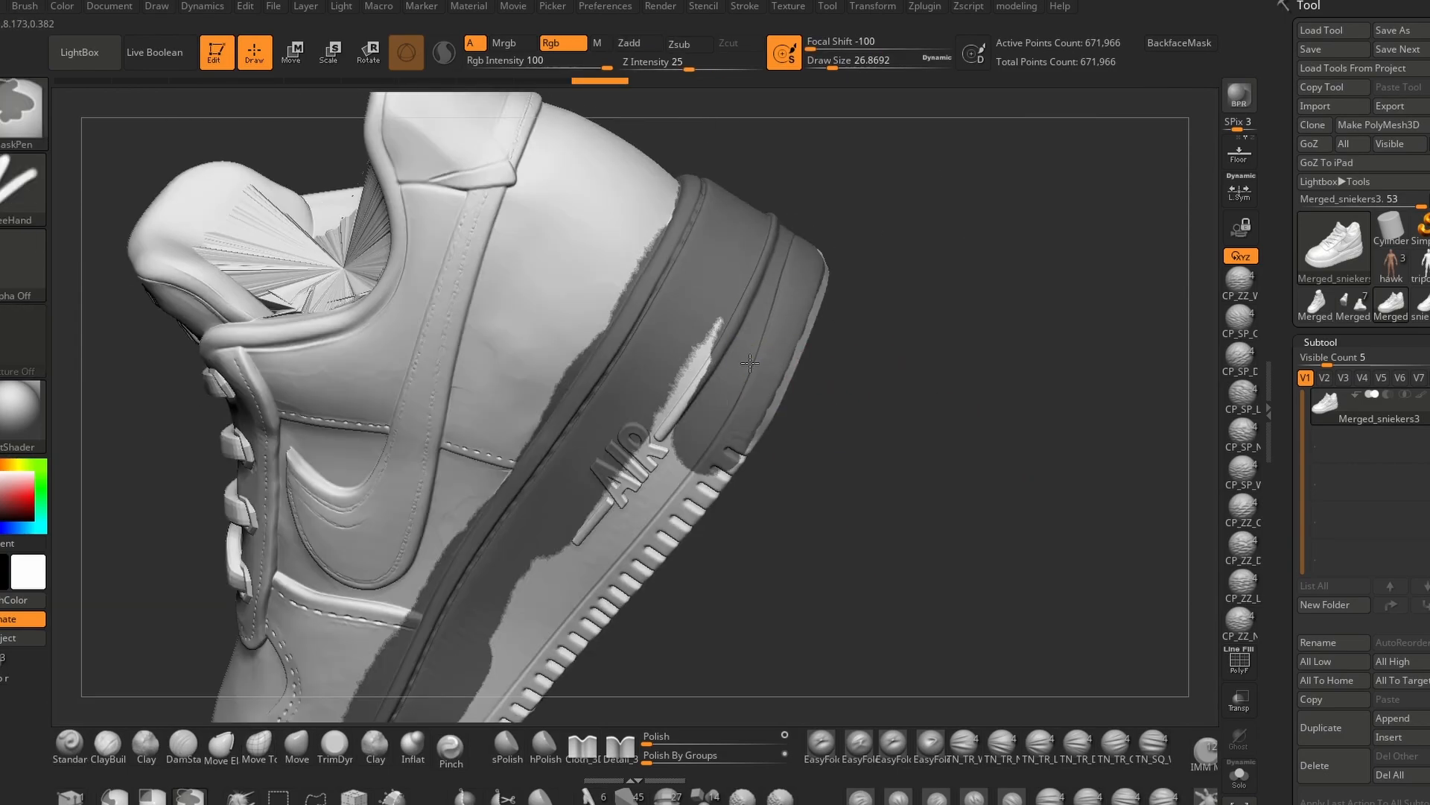
Paint a mask over the midsole from the heel, along the side and around the toe.
{"action": "mouse_move", "coordinate": [745, 521]}
{"action": "left_mouse_down"}
{"action": "mouse_move", "coordinate": [588, 552]}
{"action": "mouse_move", "coordinate": [805, 552]}
{"action": "left_mouse_up"}
{"action": "left_click_drag", "start_coordinate": [358, 328], "coordinate": [603, 432], "text": "ctrl"}
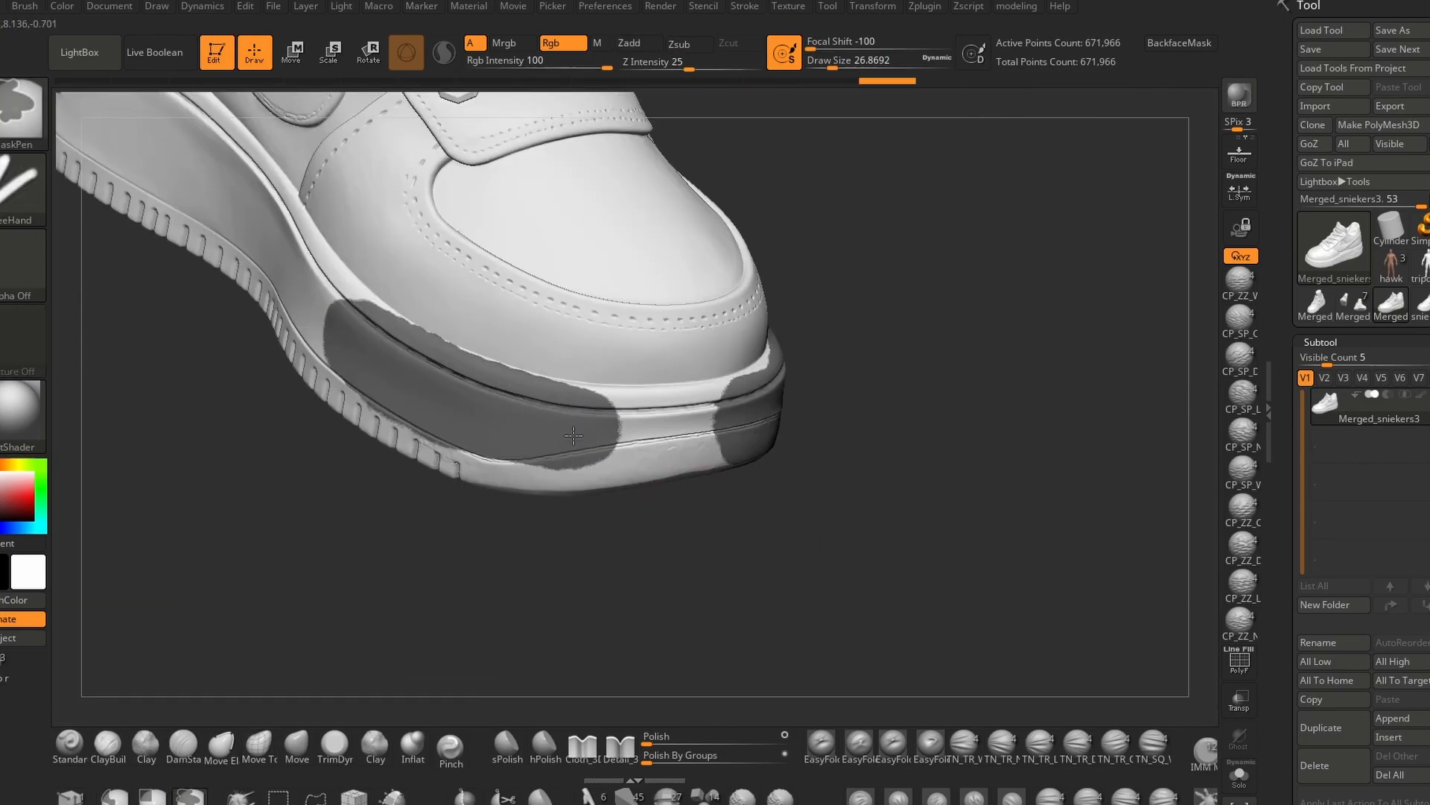
{"action": "mouse_move", "coordinate": [671, 559]}
{"action": "left_mouse_down"}
{"action": "mouse_move", "coordinate": [521, 552]}
{"action": "mouse_move", "coordinate": [671, 551]}
{"action": "left_mouse_up"}
{"action": "left_click_drag", "start_coordinate": [388, 421], "coordinate": [454, 441], "text": "ctrl"}
{"action": "left_click_drag", "start_coordinate": [596, 566], "coordinate": [842, 559], "text": "alt"}
{"action": "left_click_drag", "start_coordinate": [618, 350], "coordinate": [522, 209], "text": "ctrl"}
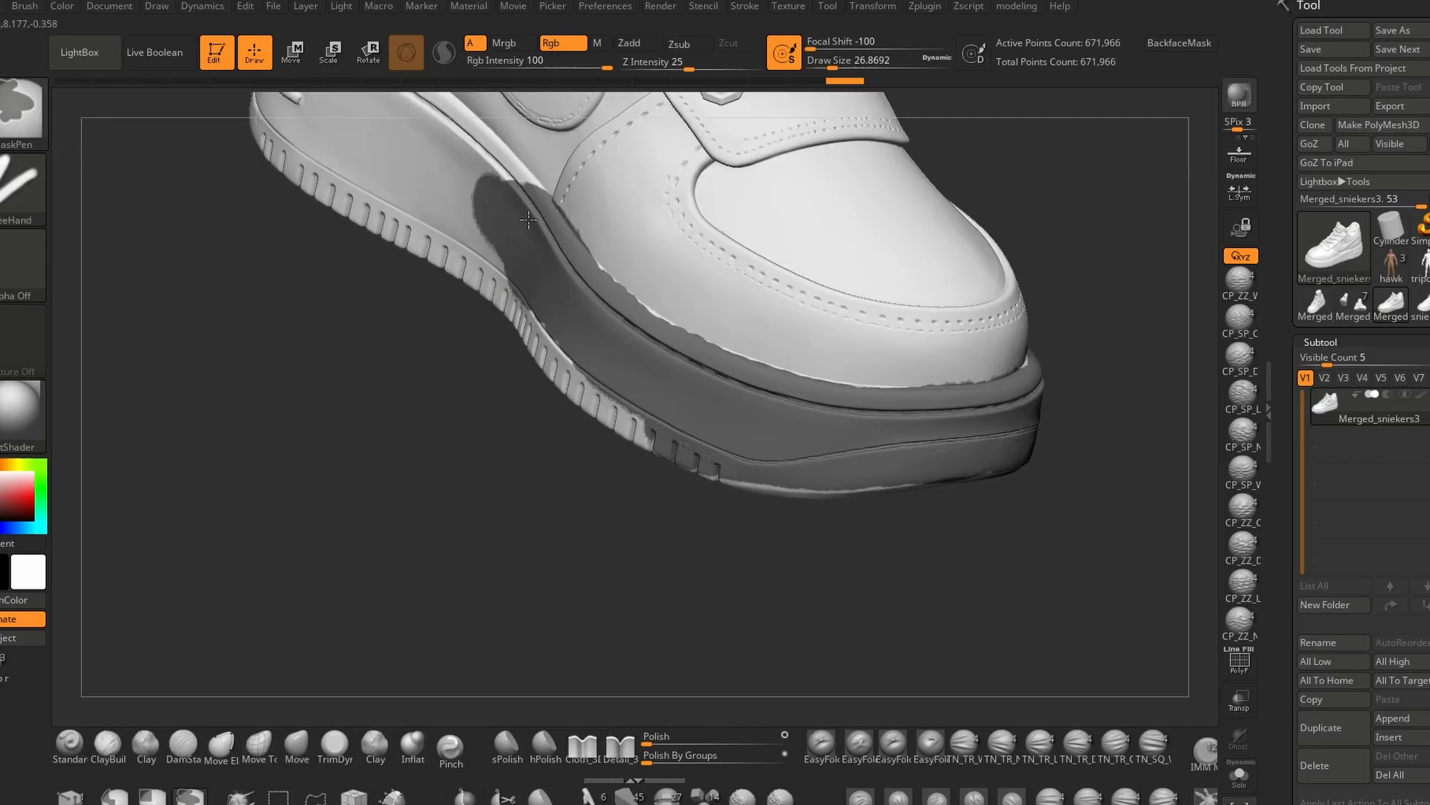
{"action": "left_click_drag", "start_coordinate": [447, 462], "coordinate": [693, 611], "text": "alt"}
{"action": "left_click_drag", "start_coordinate": [715, 287], "coordinate": [626, 239], "text": "ctrl"}
{"action": "left_click_drag", "start_coordinate": [373, 477], "coordinate": [529, 544], "text": "alt"}
{"action": "left_click_drag", "start_coordinate": [555, 294], "coordinate": [454, 197], "text": "ctrl"}
{"action": "left_click_drag", "start_coordinate": [708, 302], "coordinate": [622, 246], "text": "ctrl"}
Extend the sole mask down over the tread grooves and the lower edge beneath the toe.
{"action": "left_click_drag", "start_coordinate": [552, 566], "coordinate": [544, 261]}
{"action": "left_click_drag", "start_coordinate": [372, 596], "coordinate": [403, 472]}
{"action": "mouse_move", "coordinate": [1014, 522]}
{"action": "left_mouse_down"}
{"action": "mouse_move", "coordinate": [1014, 275]}
{"action": "mouse_move", "coordinate": [1014, 477]}
{"action": "left_mouse_up"}
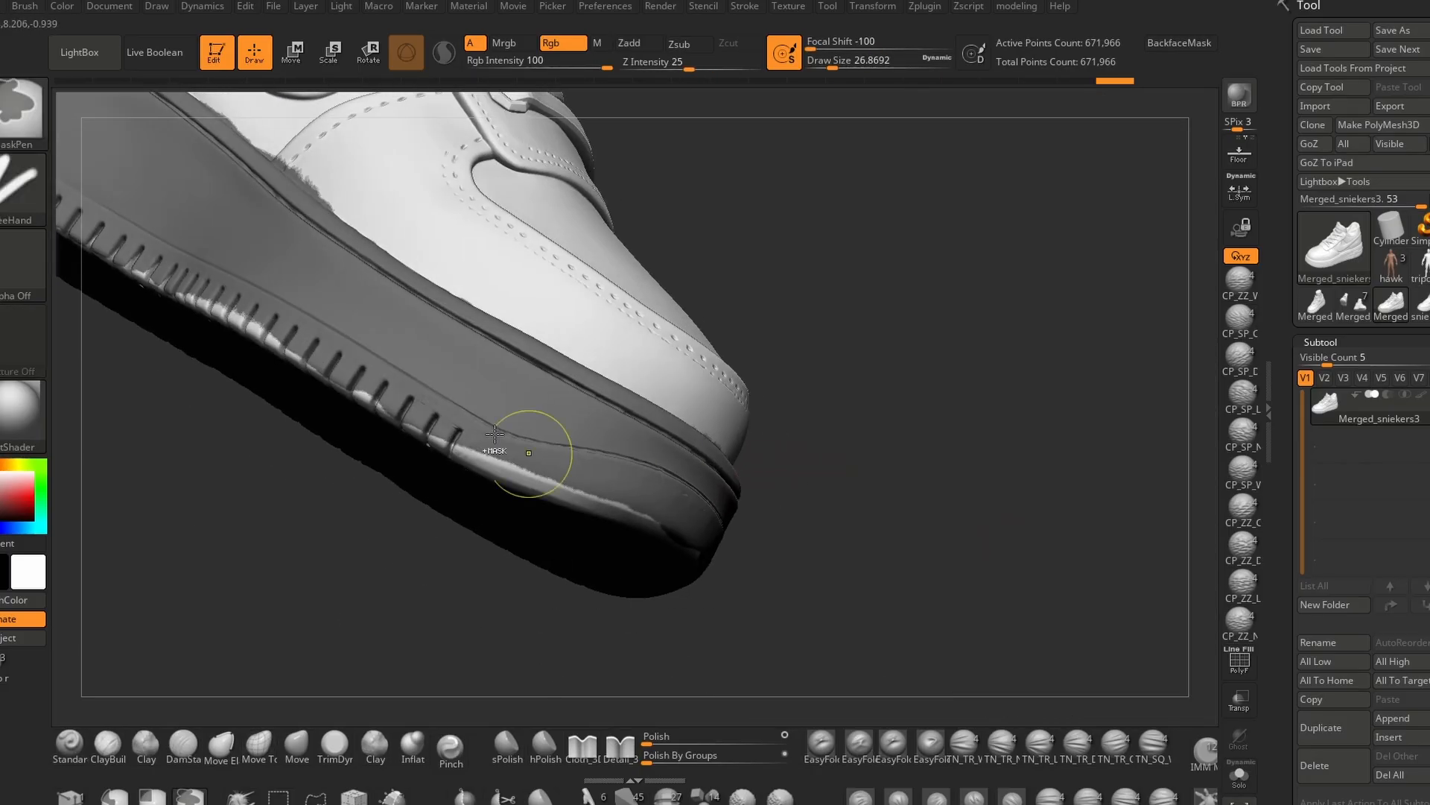
{"action": "left_click_drag", "start_coordinate": [534, 457], "coordinate": [421, 434], "text": "ctrl"}
{"action": "mouse_move", "coordinate": [894, 492]}
{"action": "left_mouse_down"}
{"action": "mouse_move", "coordinate": [718, 499]}
{"action": "mouse_move", "coordinate": [718, 619]}
{"action": "left_mouse_up"}
{"action": "left_click_drag", "start_coordinate": [559, 434], "coordinate": [671, 507], "text": "ctrl"}
{"action": "left_click_drag", "start_coordinate": [820, 596], "coordinate": [869, 546], "text": "alt"}
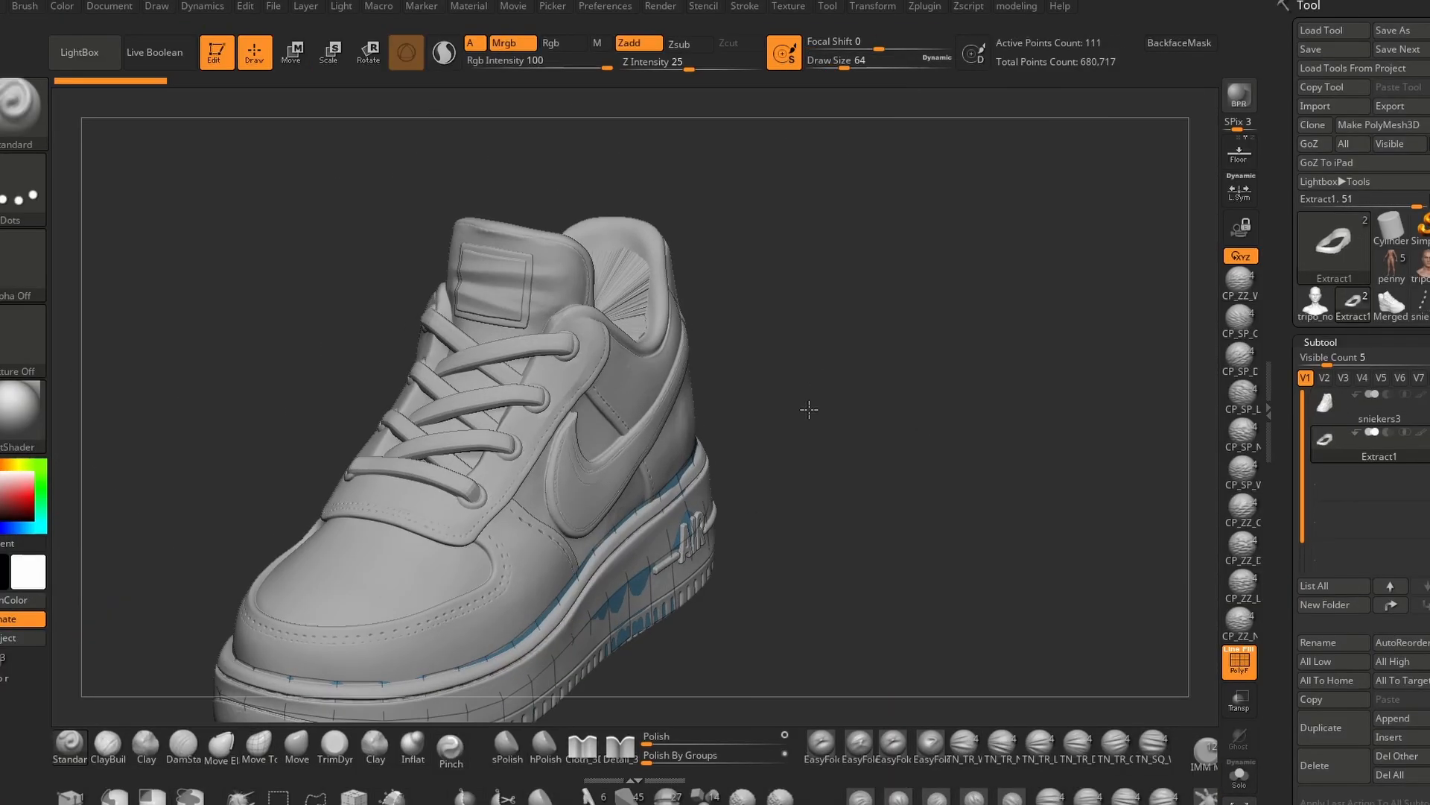
Pull the extracted low-poly sole shell to the sole's surface along the forefoot with the Move brush.
{"action": "mouse_move", "coordinate": [808, 409]}
{"action": "left_mouse_down"}
{"action": "mouse_move", "coordinate": [828, 476]}
{"action": "mouse_move", "coordinate": [965, 529]}
{"action": "mouse_move", "coordinate": [980, 565]}
{"action": "mouse_move", "coordinate": [981, 549]}
{"action": "mouse_move", "coordinate": [765, 623]}
{"action": "left_mouse_up"}
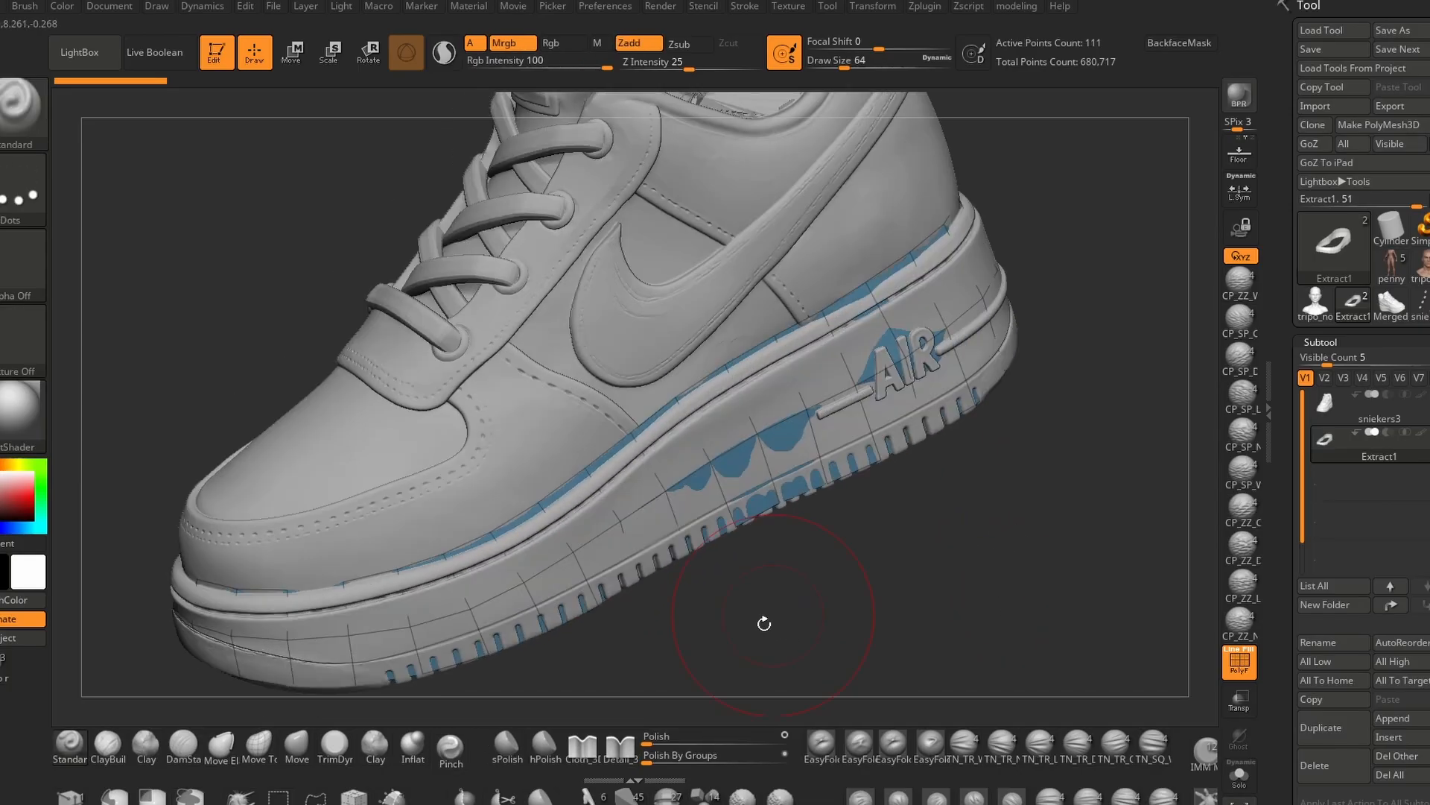
{"action": "left_click_drag", "start_coordinate": [171, 372], "coordinate": [950, 477]}
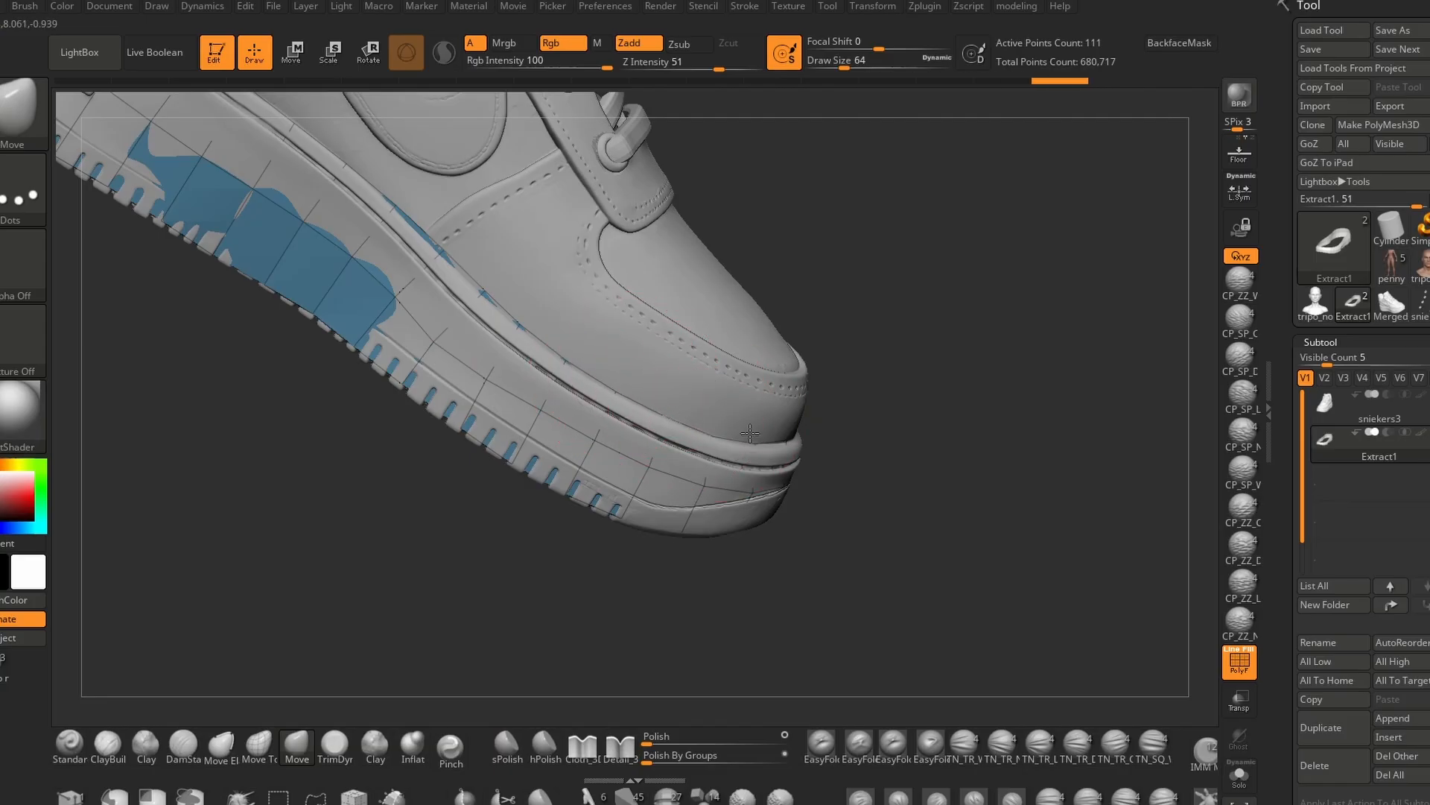
{"action": "left_click_drag", "start_coordinate": [931, 368], "coordinate": [991, 432], "text": "alt"}
{"action": "left_click_drag", "start_coordinate": [559, 361], "coordinate": [550, 368]}
{"action": "left_click_drag", "start_coordinate": [991, 432], "coordinate": [968, 492]}
Reselect the Extract1 subtool and fit its edges to the sole's outline at the heel and toe with the Move brush.
{"action": "left_click", "coordinate": [1338, 411]}
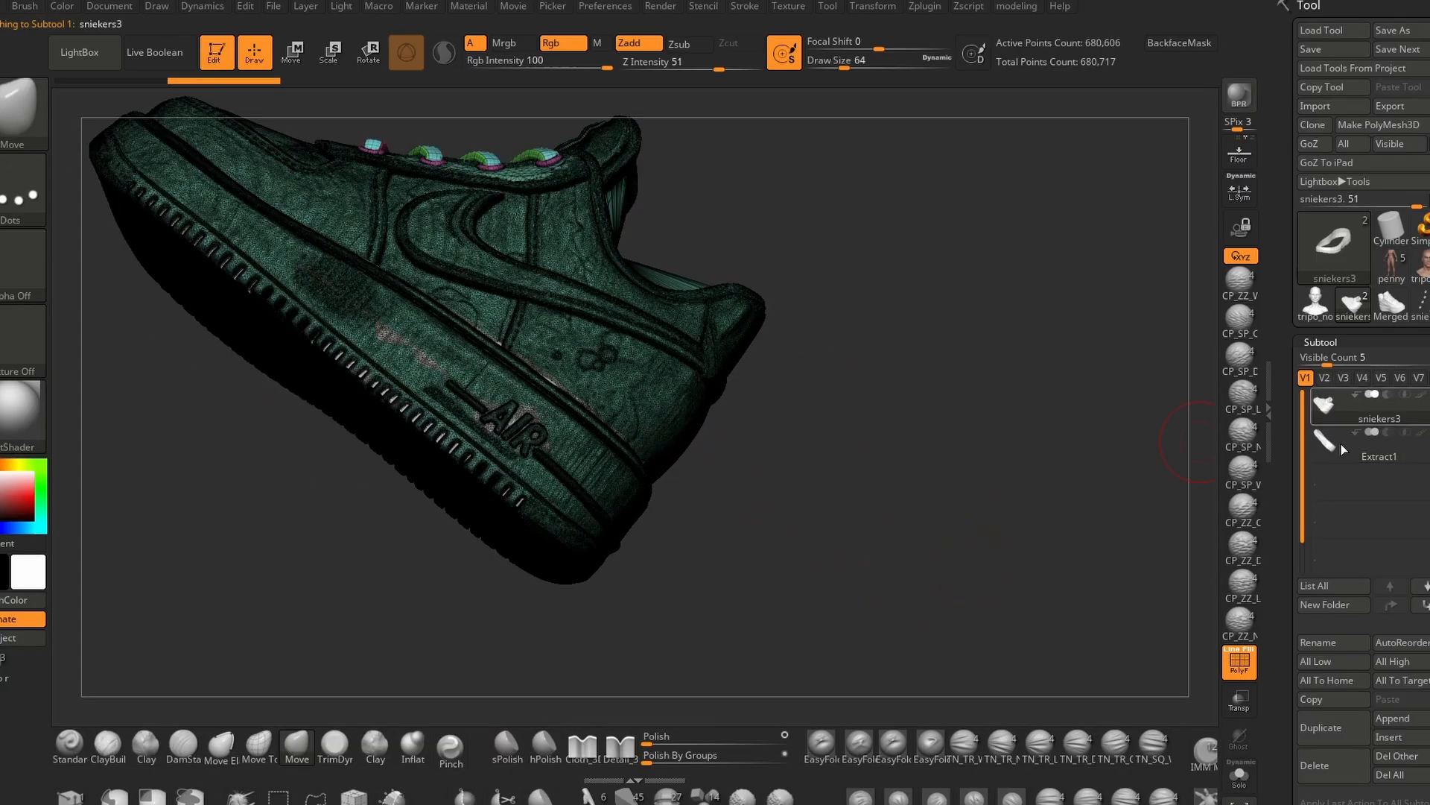
{"action": "left_click", "coordinate": [1341, 449]}
{"action": "left_click_drag", "start_coordinate": [890, 566], "coordinate": [842, 514]}
{"action": "left_click_drag", "start_coordinate": [552, 403], "coordinate": [550, 421]}
{"action": "mouse_move", "coordinate": [995, 439]}
{"action": "left_mouse_down"}
{"action": "mouse_move", "coordinate": [1009, 457]}
{"action": "mouse_move", "coordinate": [1088, 451]}
{"action": "left_mouse_up"}
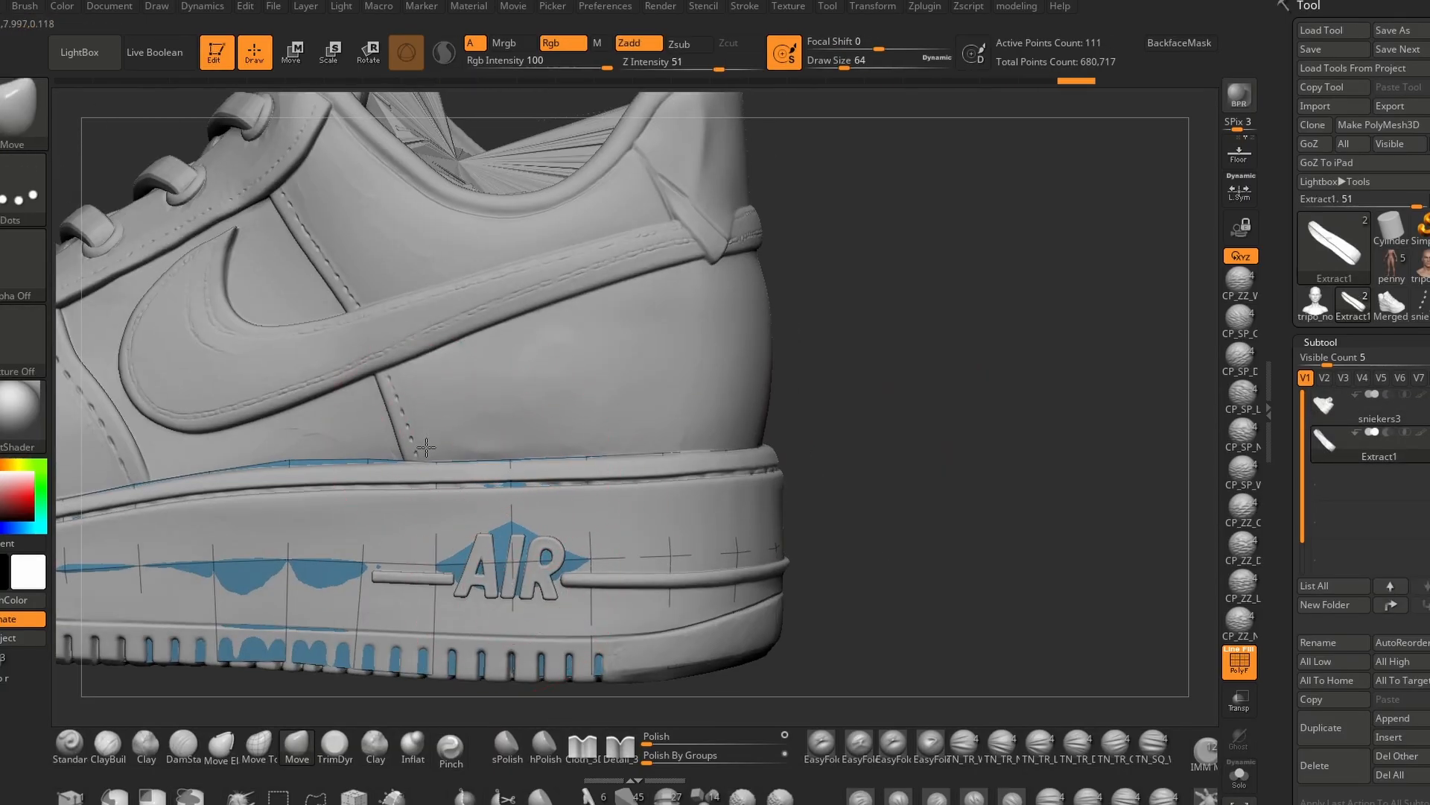
{"action": "left_click_drag", "start_coordinate": [885, 452], "coordinate": [969, 544], "text": "alt"}
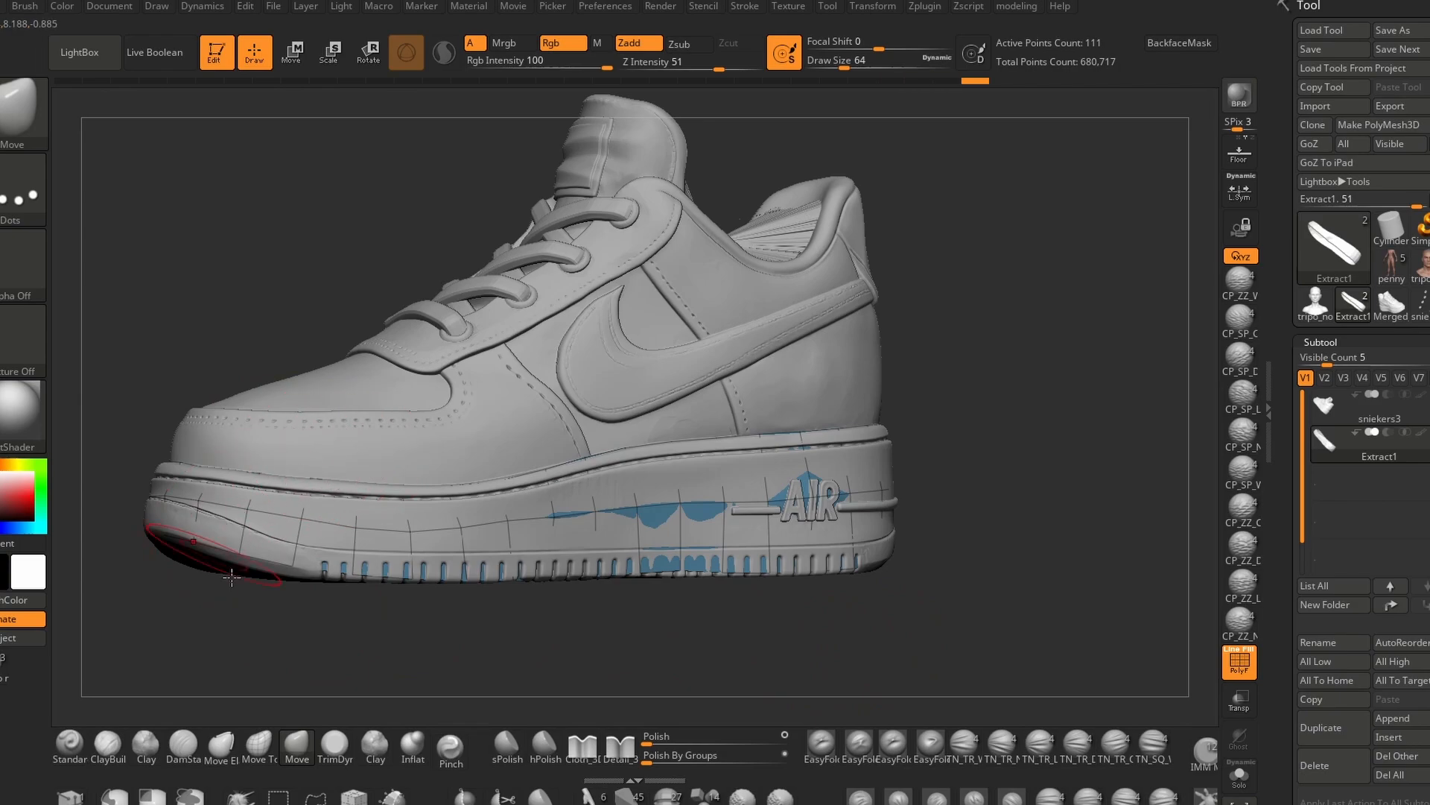
{"action": "left_click_drag", "start_coordinate": [232, 577], "coordinate": [240, 572]}
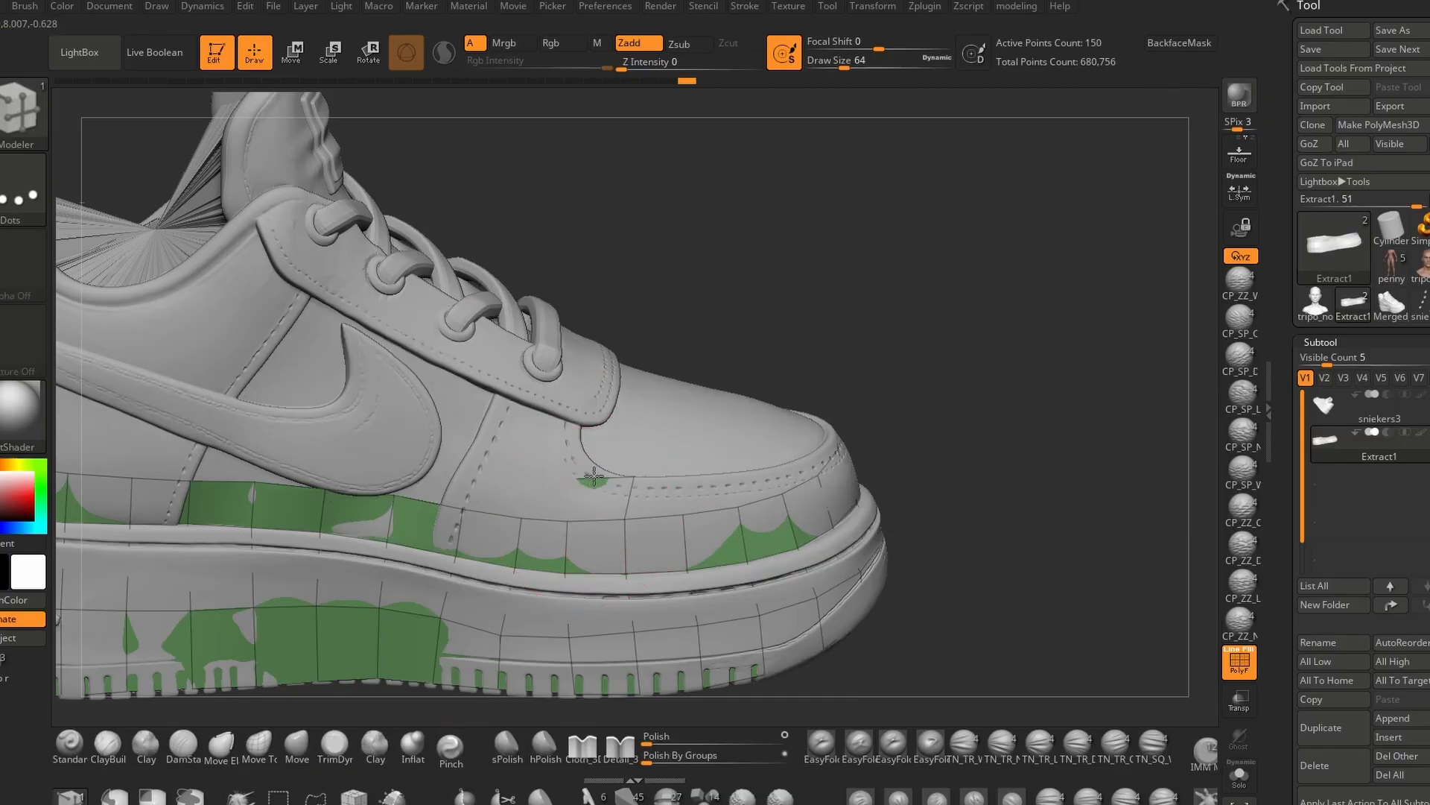
Extrude polygons from the shell's upper edge toward the lace panel and fit their points with Move Topological.
{"action": "left_click_drag", "start_coordinate": [594, 475], "coordinate": [599, 466]}
{"action": "left_click_drag", "start_coordinate": [916, 253], "coordinate": [983, 387]}
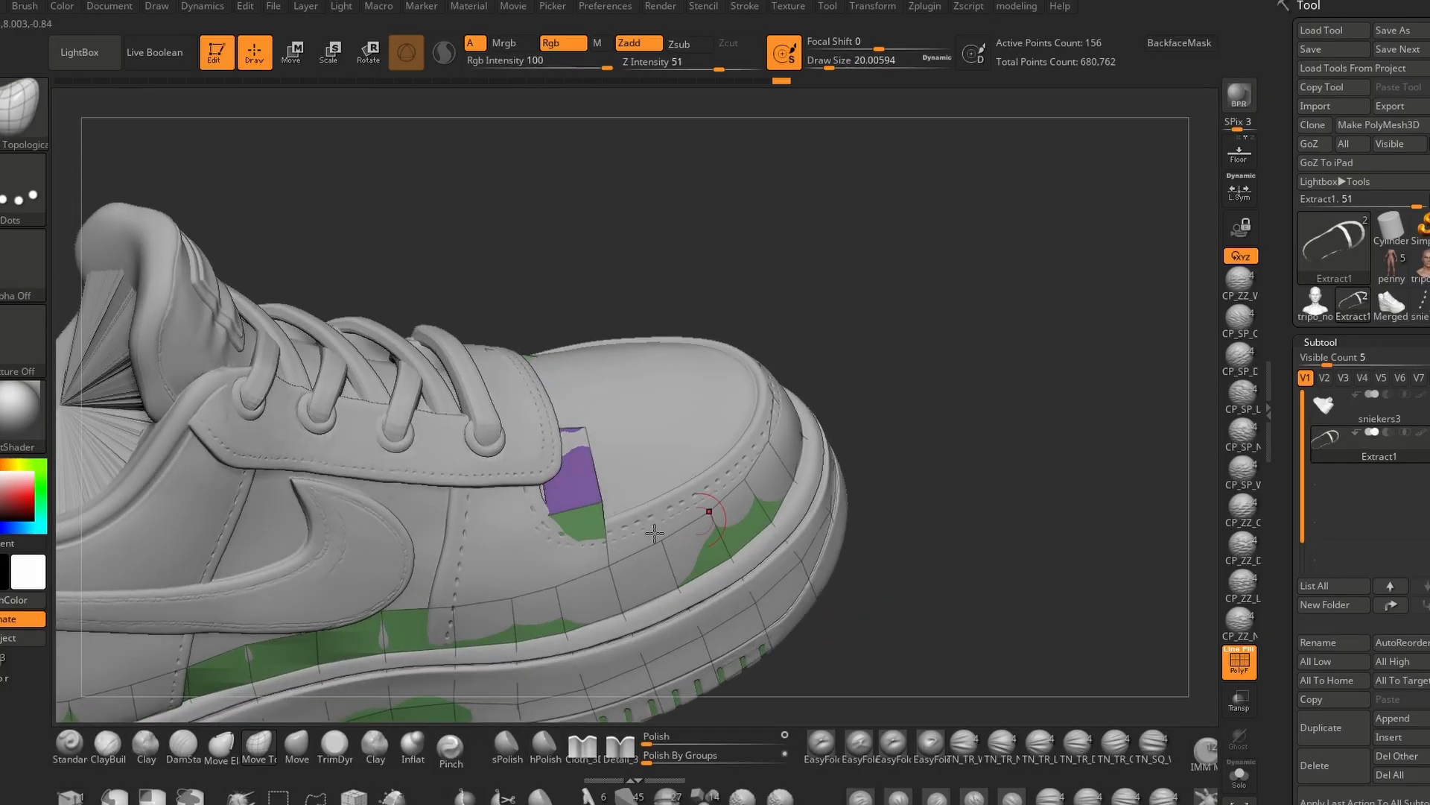
{"action": "left_click_drag", "start_coordinate": [608, 516], "coordinate": [598, 510]}
{"action": "left_click_drag", "start_coordinate": [906, 350], "coordinate": [931, 558]}
{"action": "left_click_drag", "start_coordinate": [447, 325], "coordinate": [453, 309]}
{"action": "left_click_drag", "start_coordinate": [958, 546], "coordinate": [924, 380]}
{"action": "right_click_drag", "start_coordinate": [763, 415], "coordinate": [801, 547], "text": "ctrl"}
{"action": "left_click_drag", "start_coordinate": [901, 534], "coordinate": [755, 546]}
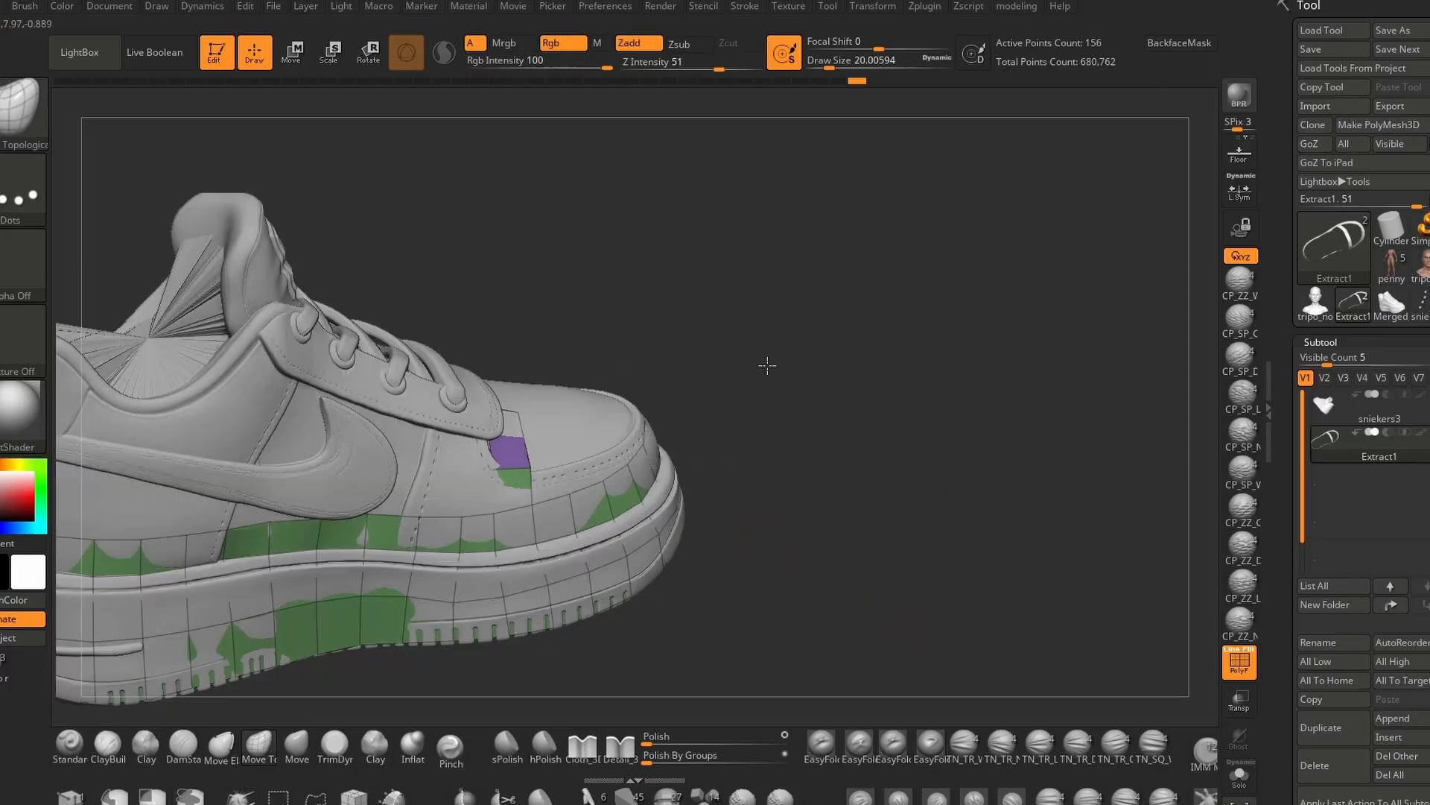
Extrude more edge polygons with ZModeler along the toe cap's stitching.
{"action": "key", "text": "space"}
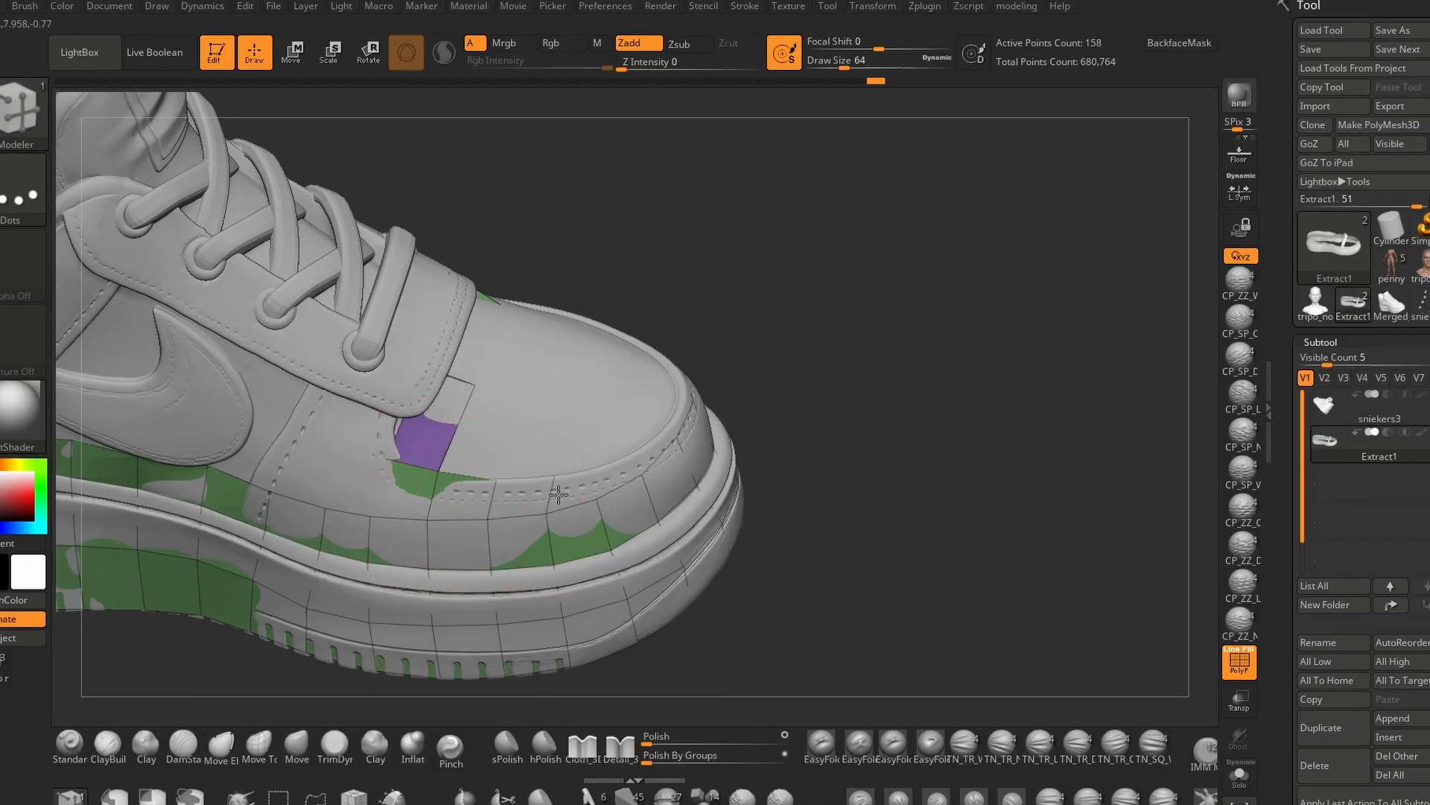
{"action": "right_click_drag", "start_coordinate": [443, 479], "coordinate": [739, 433]}
{"action": "left_click_drag", "start_coordinate": [666, 451], "coordinate": [656, 462]}
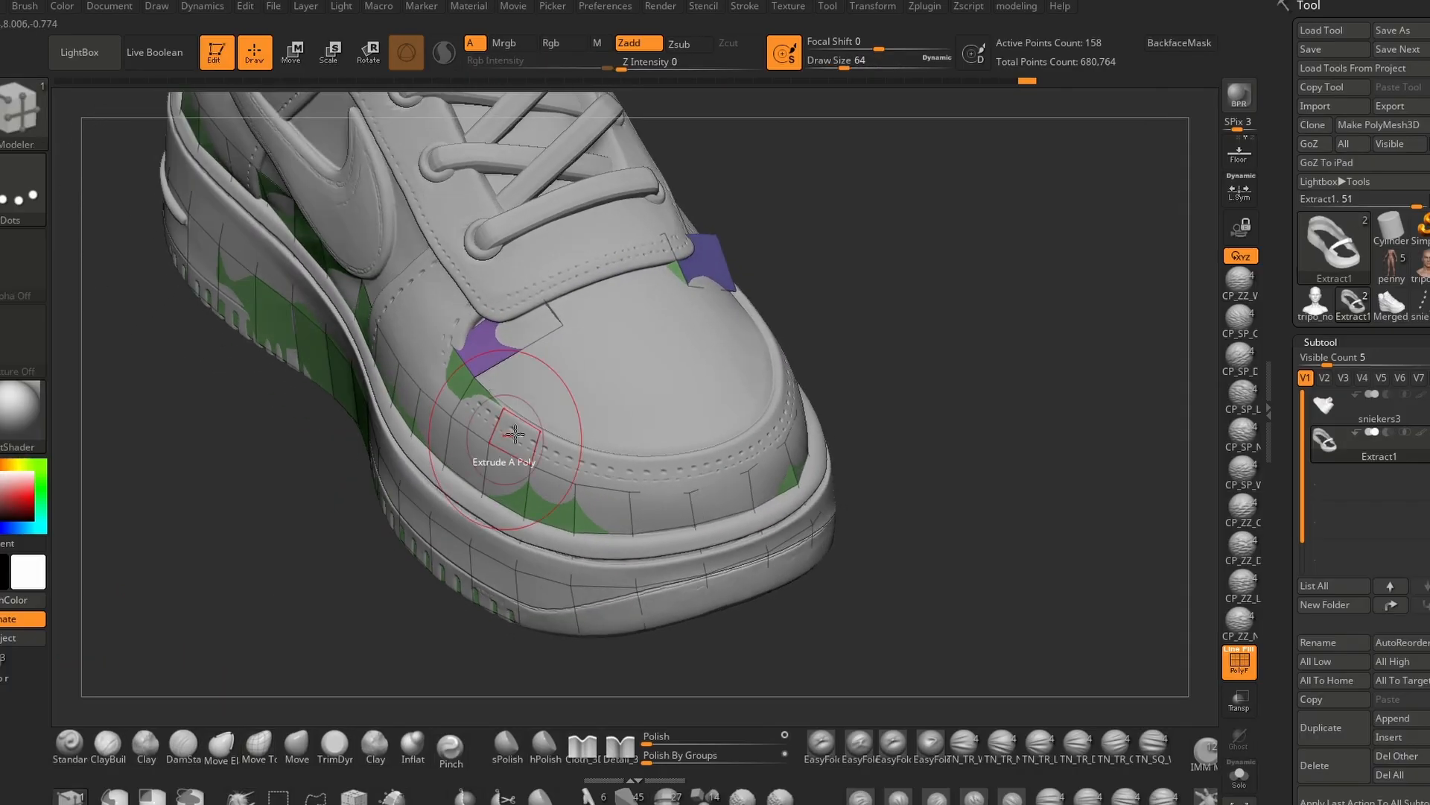
Isolate the shell and set ZModeler's edge Extrude action to No Attraction.
{"action": "key", "text": "space"}
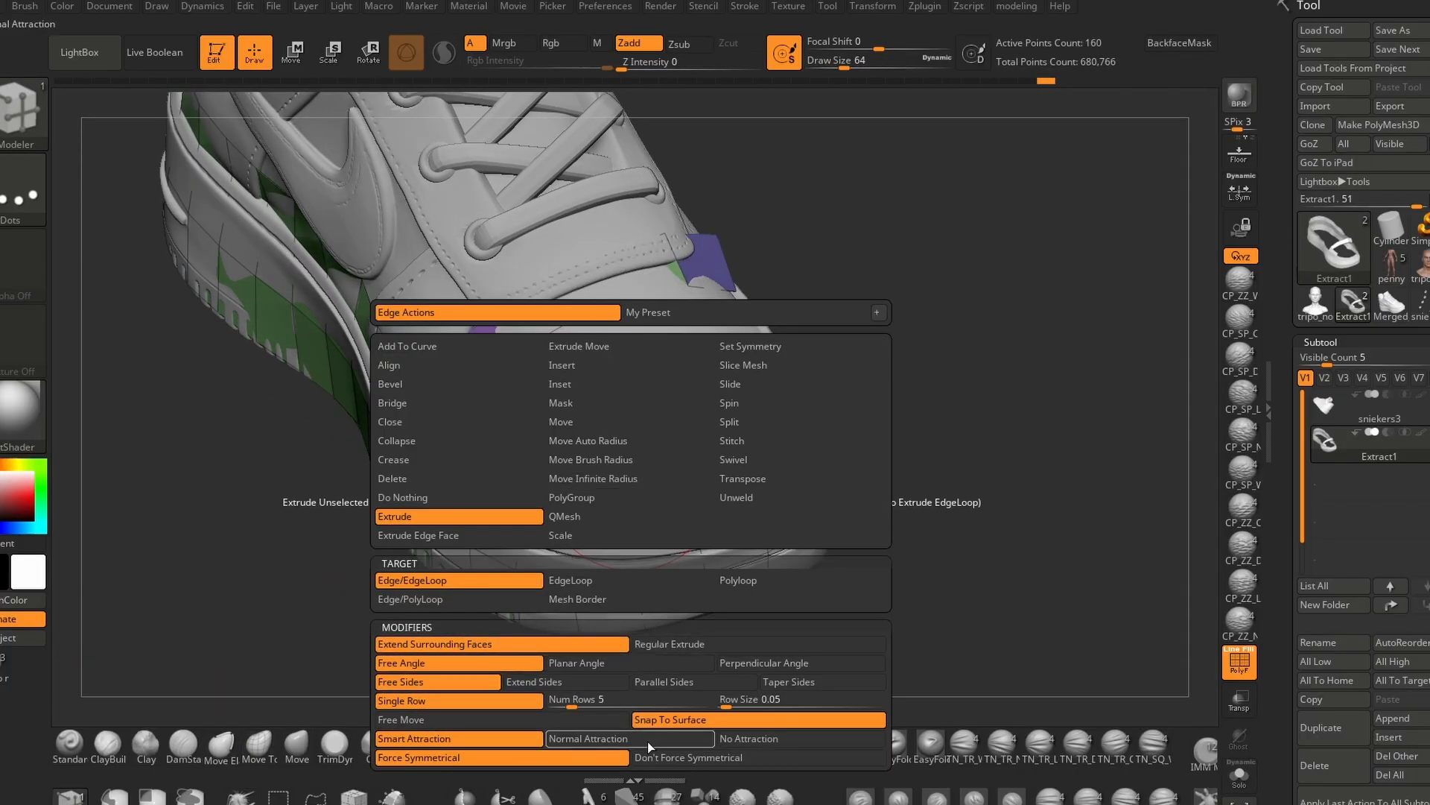
{"action": "left_click", "coordinate": [664, 737]}
{"action": "left_click", "coordinate": [1240, 775]}
{"action": "key", "text": "space"}
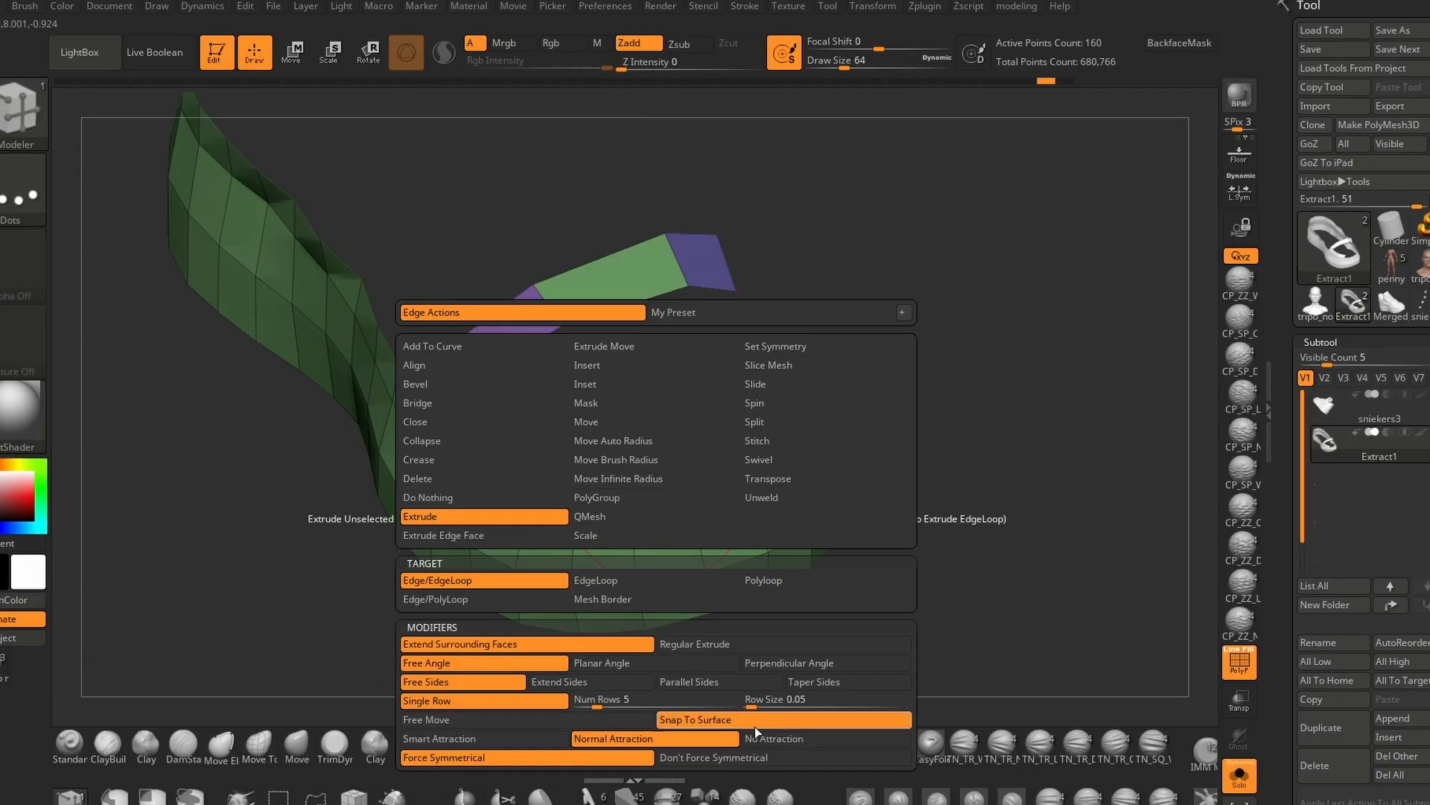
{"action": "left_click", "coordinate": [756, 736]}
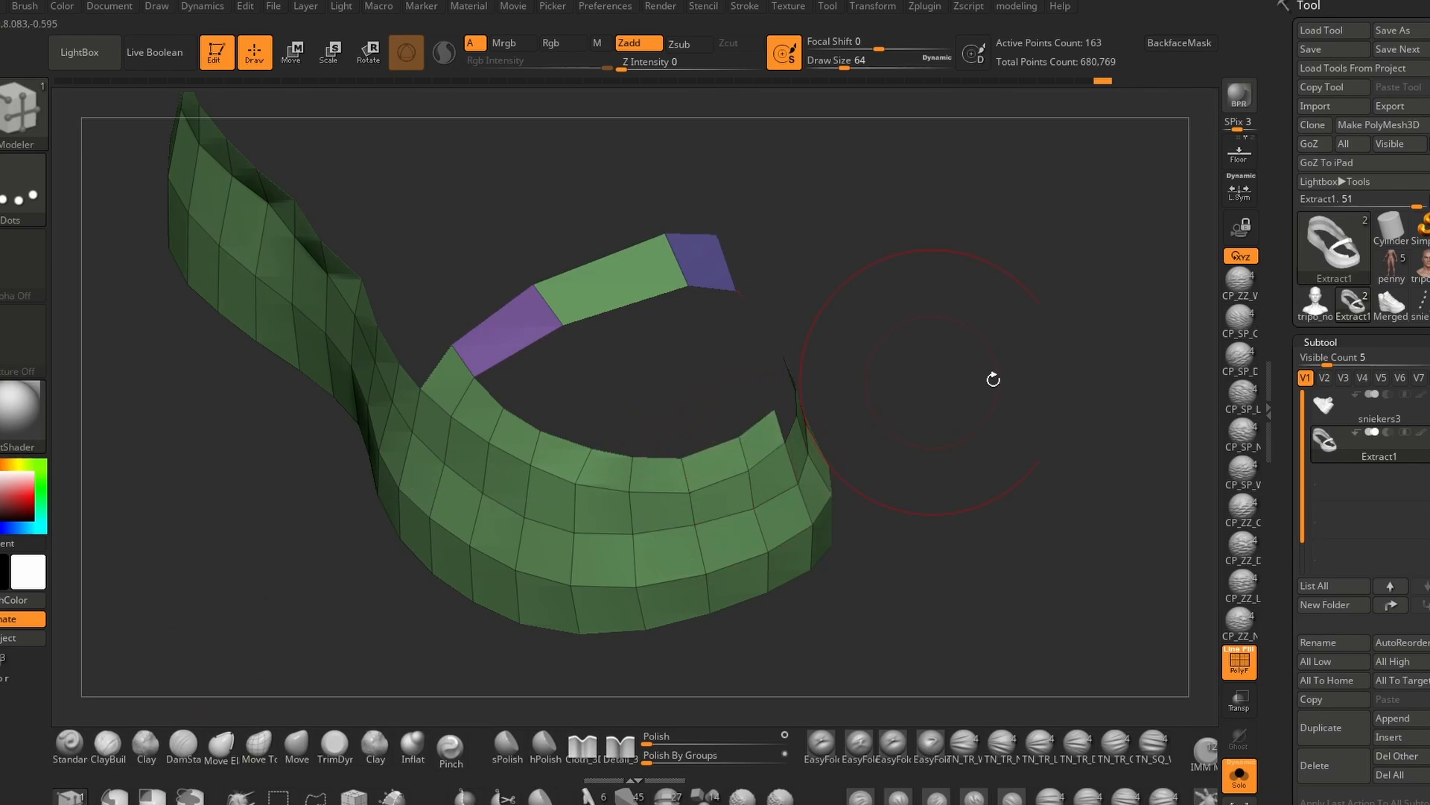
Extend the inner toe row to the opposite side and add a second polygon row across the toe cap.
{"action": "left_click_drag", "start_coordinate": [993, 379], "coordinate": [665, 431]}
{"action": "left_click", "coordinate": [1239, 775]}
{"action": "left_click_drag", "start_coordinate": [769, 322], "coordinate": [730, 321]}
{"action": "left_click_drag", "start_coordinate": [950, 447], "coordinate": [1015, 630]}
{"action": "left_click_drag", "start_coordinate": [487, 494], "coordinate": [435, 670]}
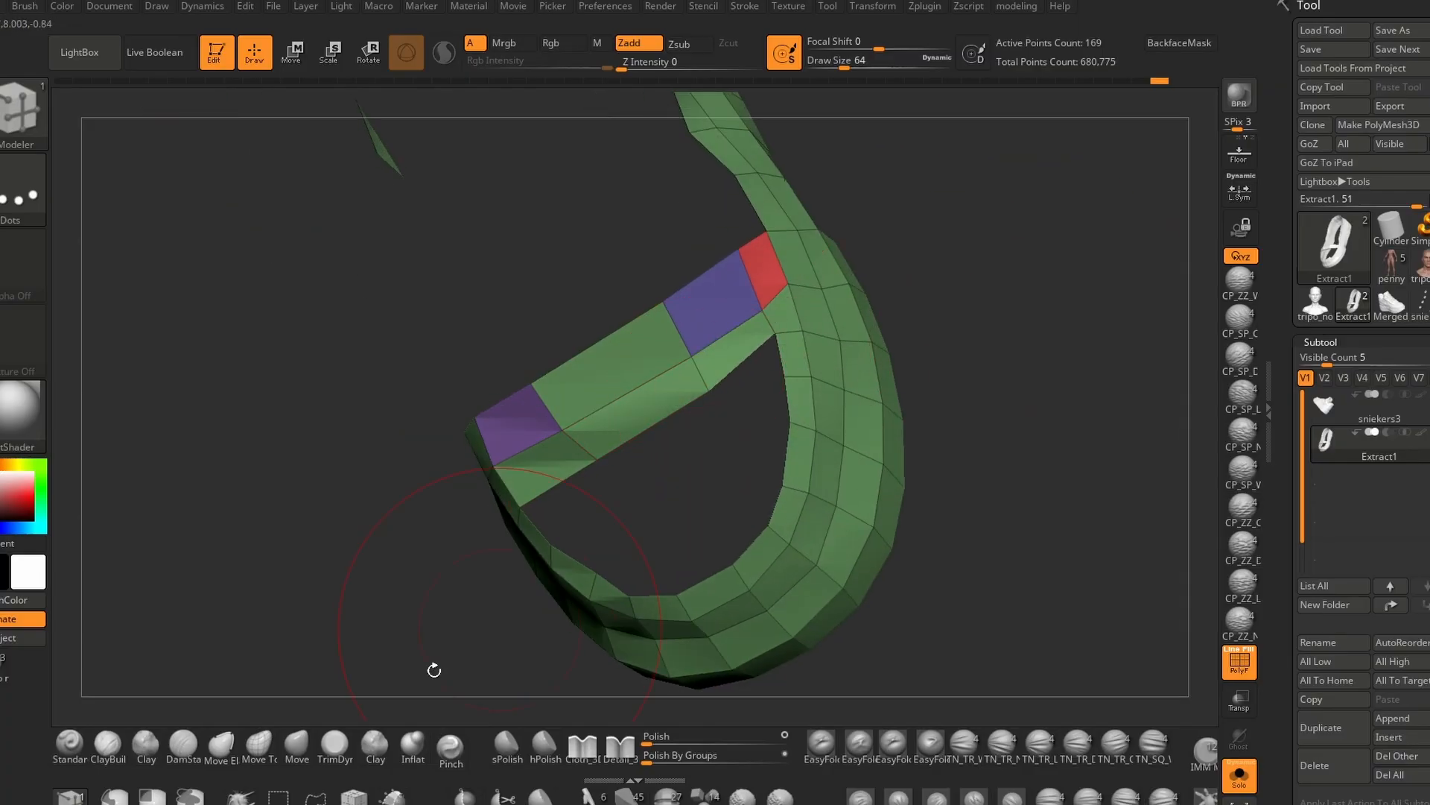
{"action": "left_click_drag", "start_coordinate": [767, 372], "coordinate": [775, 340]}
{"action": "key", "text": "alt+s"}
{"action": "left_click_drag", "start_coordinate": [1066, 507], "coordinate": [1118, 477]}
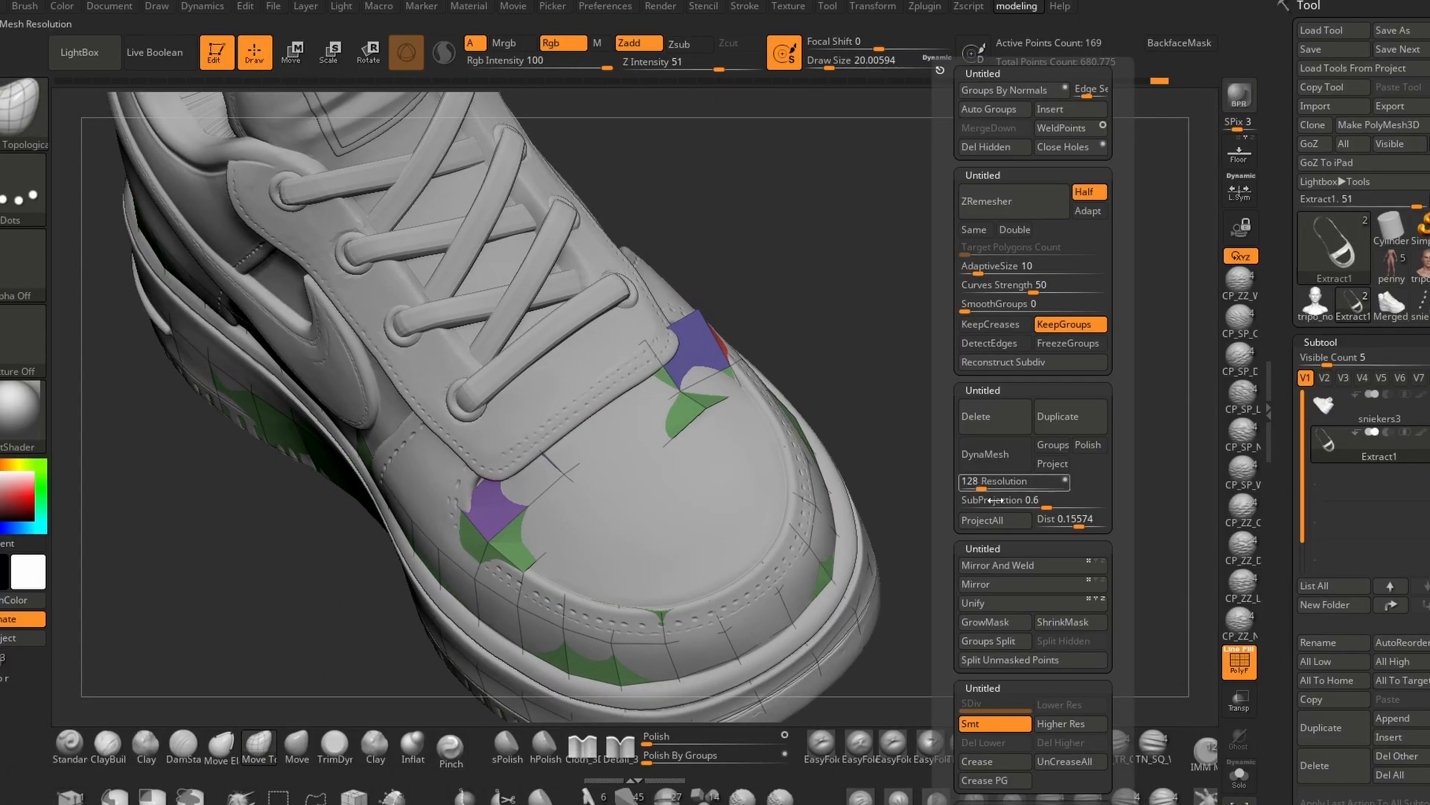
Isolate the shell and extrude further polygons forward from the cross strip into the toe cap opening.
{"action": "left_click", "coordinate": [1240, 775]}
{"action": "left_click_drag", "start_coordinate": [313, 582], "coordinate": [341, 685]}
{"action": "left_click_drag", "start_coordinate": [562, 543], "coordinate": [592, 564]}
{"action": "left_click_drag", "start_coordinate": [969, 433], "coordinate": [1031, 514]}
{"action": "left_click_drag", "start_coordinate": [689, 502], "coordinate": [704, 534]}
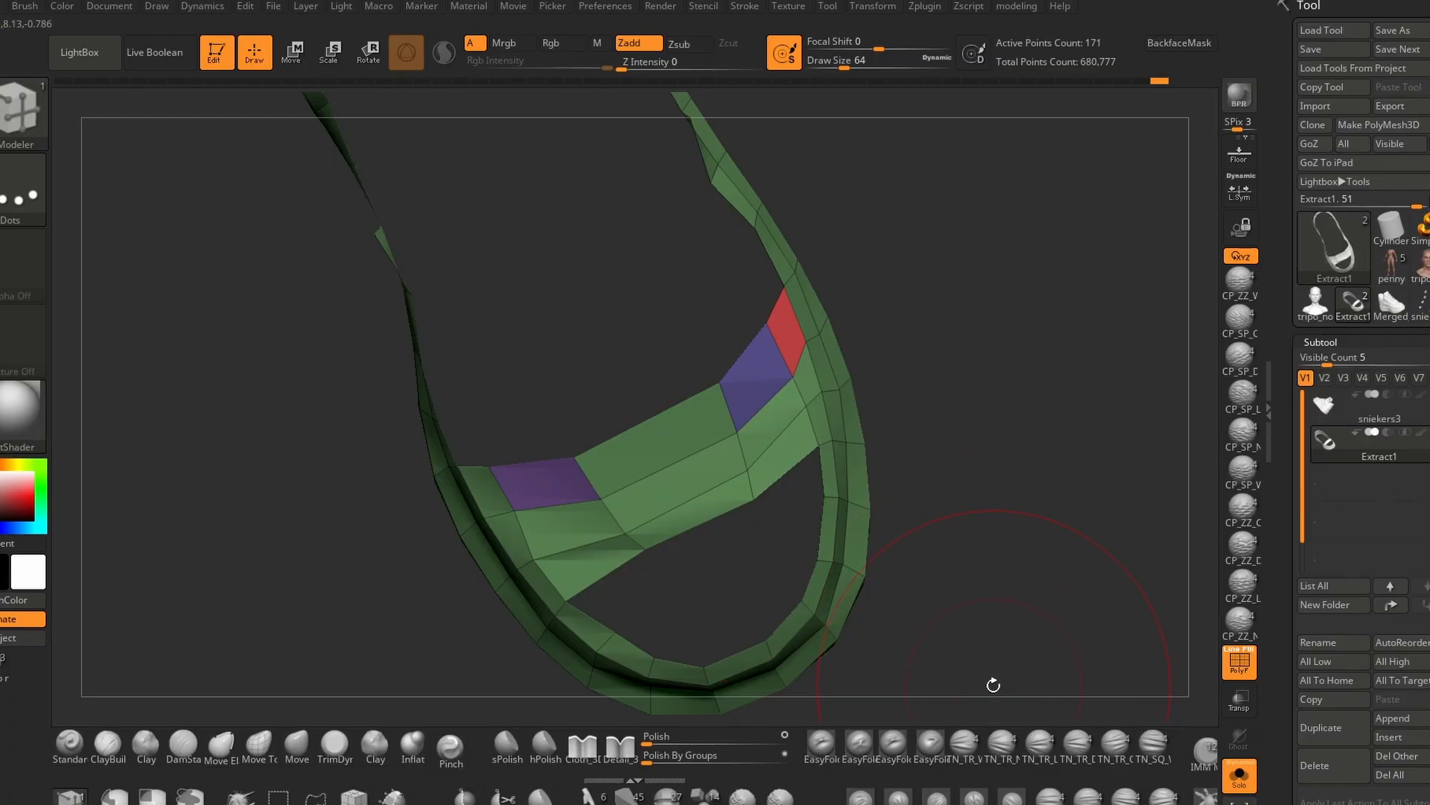
{"action": "left_click_drag", "start_coordinate": [993, 685], "coordinate": [629, 609]}
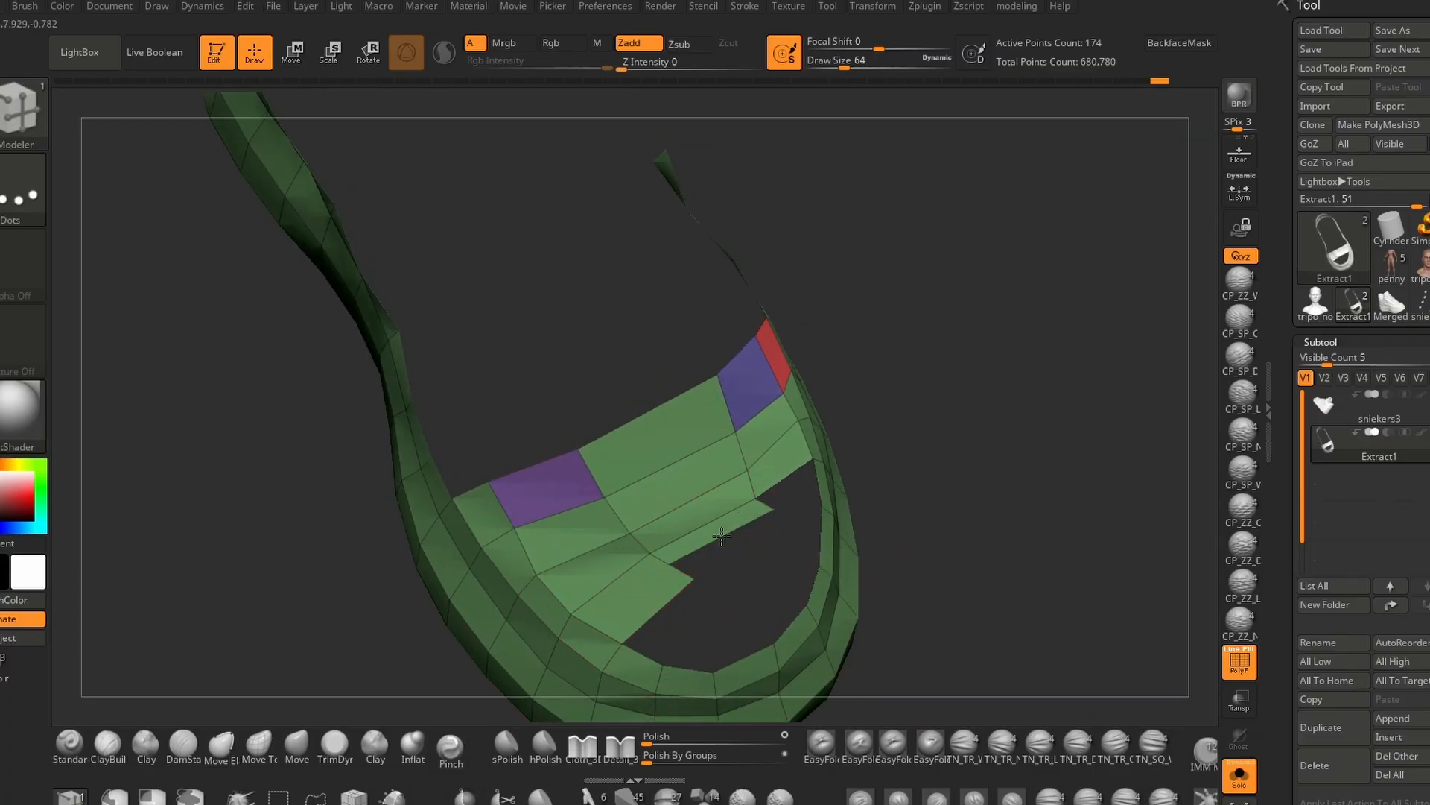
{"action": "left_click_drag", "start_coordinate": [961, 533], "coordinate": [894, 534]}
Extrude polygons inward from both sides of the toe cap opening with ZModeler to narrow the gap.
{"action": "key", "text": "b"}
{"action": "key", "text": "z"}
{"action": "key", "text": "m"}
{"action": "left_click_drag", "start_coordinate": [581, 578], "coordinate": [612, 592]}
{"action": "left_click_drag", "start_coordinate": [884, 465], "coordinate": [857, 470]}
{"action": "left_click_drag", "start_coordinate": [766, 494], "coordinate": [731, 512]}
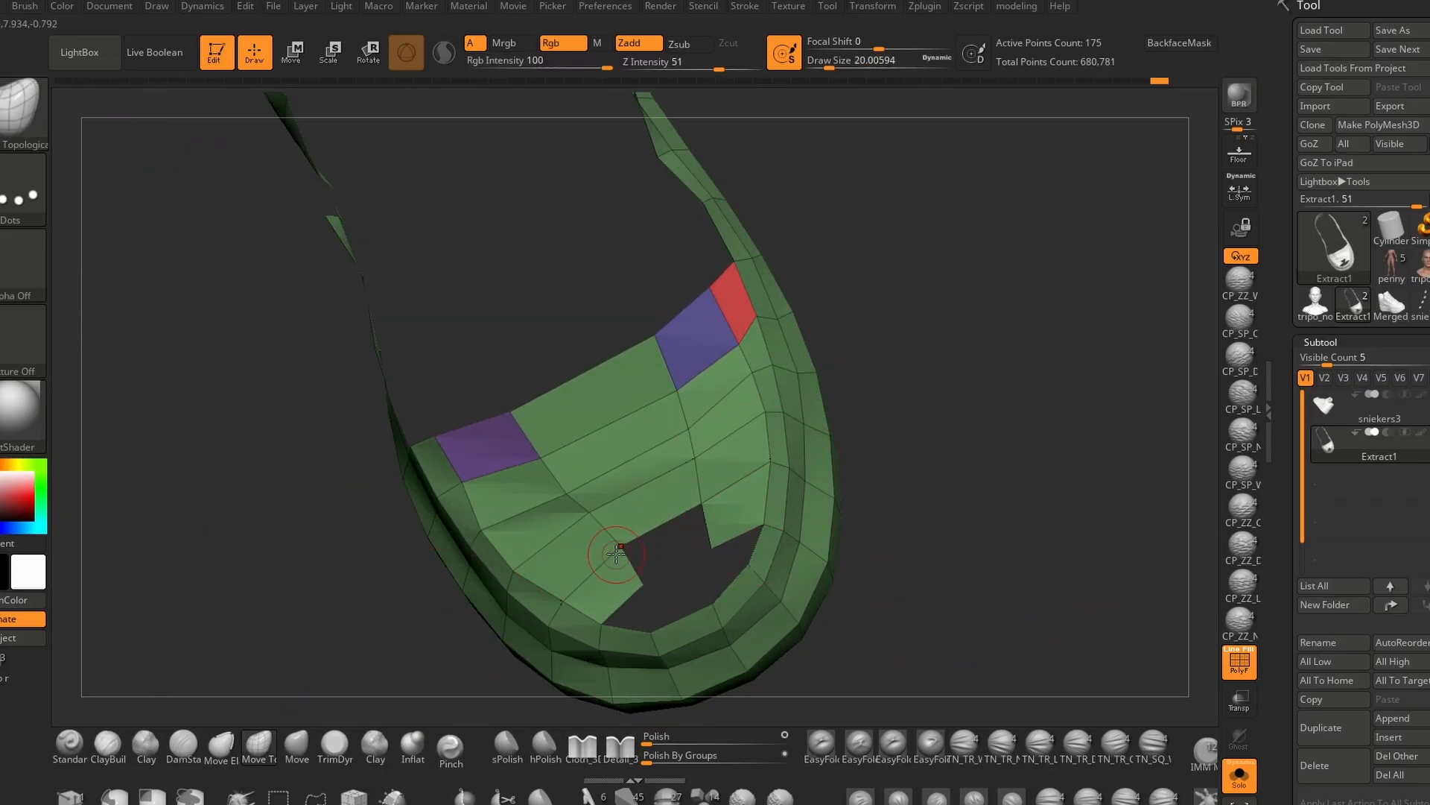
Extrude the toe cap rows across the remaining gap and undo the last polygon bridging to the front rim.
{"action": "left_click_drag", "start_coordinate": [1007, 539], "coordinate": [1021, 469]}
{"action": "key", "text": "b"}
{"action": "key", "text": "z"}
{"action": "key", "text": "m"}
{"action": "left_click_drag", "start_coordinate": [632, 566], "coordinate": [718, 507]}
{"action": "mouse_move", "coordinate": [1061, 477]}
{"action": "left_mouse_down"}
{"action": "mouse_move", "coordinate": [1076, 549]}
{"action": "mouse_move", "coordinate": [1074, 510]}
{"action": "mouse_move", "coordinate": [1085, 534]}
{"action": "mouse_move", "coordinate": [1043, 531]}
{"action": "left_mouse_up"}
{"action": "left_click_drag", "start_coordinate": [679, 563], "coordinate": [684, 613]}
{"action": "mouse_move", "coordinate": [998, 514]}
{"action": "left_mouse_down"}
{"action": "mouse_move", "coordinate": [1021, 507]}
{"action": "mouse_move", "coordinate": [1018, 536]}
{"action": "mouse_move", "coordinate": [1015, 507]}
{"action": "left_mouse_up"}
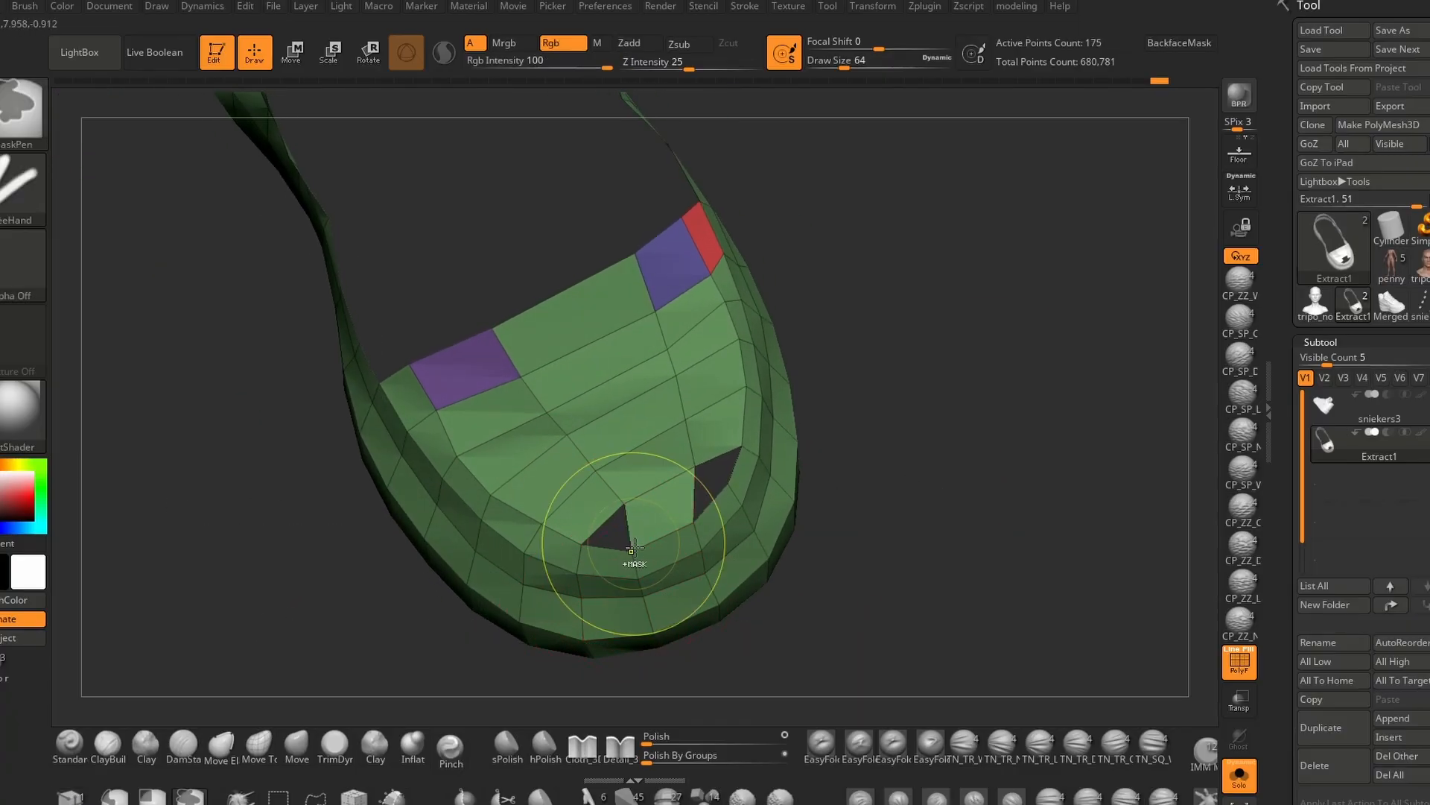
{"action": "key", "text": "ctrl+z"}
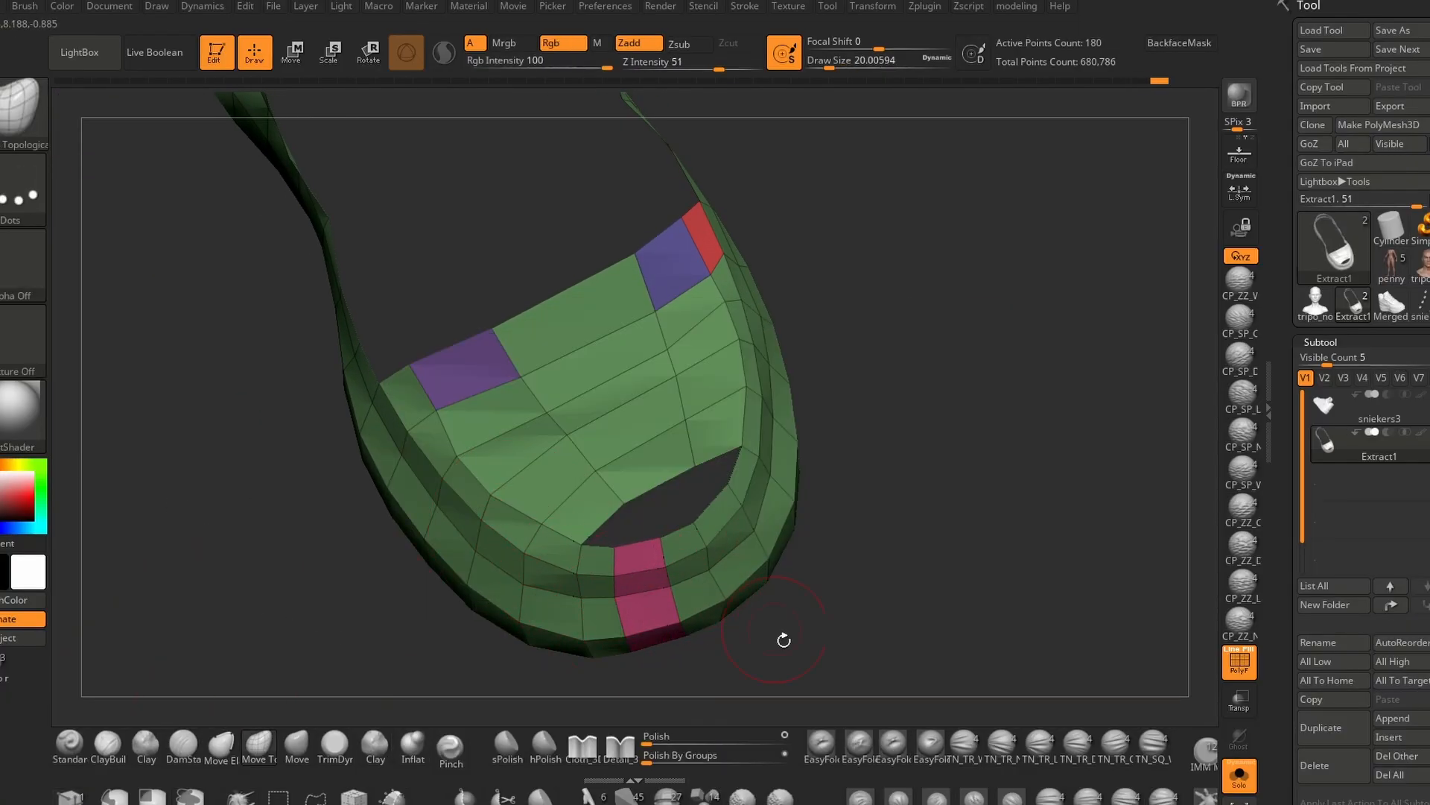
Close the remaining toe cap gap with ZModeler and merge the whole shell into one polygroup.
{"action": "mouse_move", "coordinate": [784, 640]}
{"action": "left_mouse_down"}
{"action": "mouse_move", "coordinate": [708, 574]}
{"action": "mouse_move", "coordinate": [789, 705]}
{"action": "mouse_move", "coordinate": [805, 703]}
{"action": "left_mouse_up"}
{"action": "left_click", "coordinate": [70, 797]}
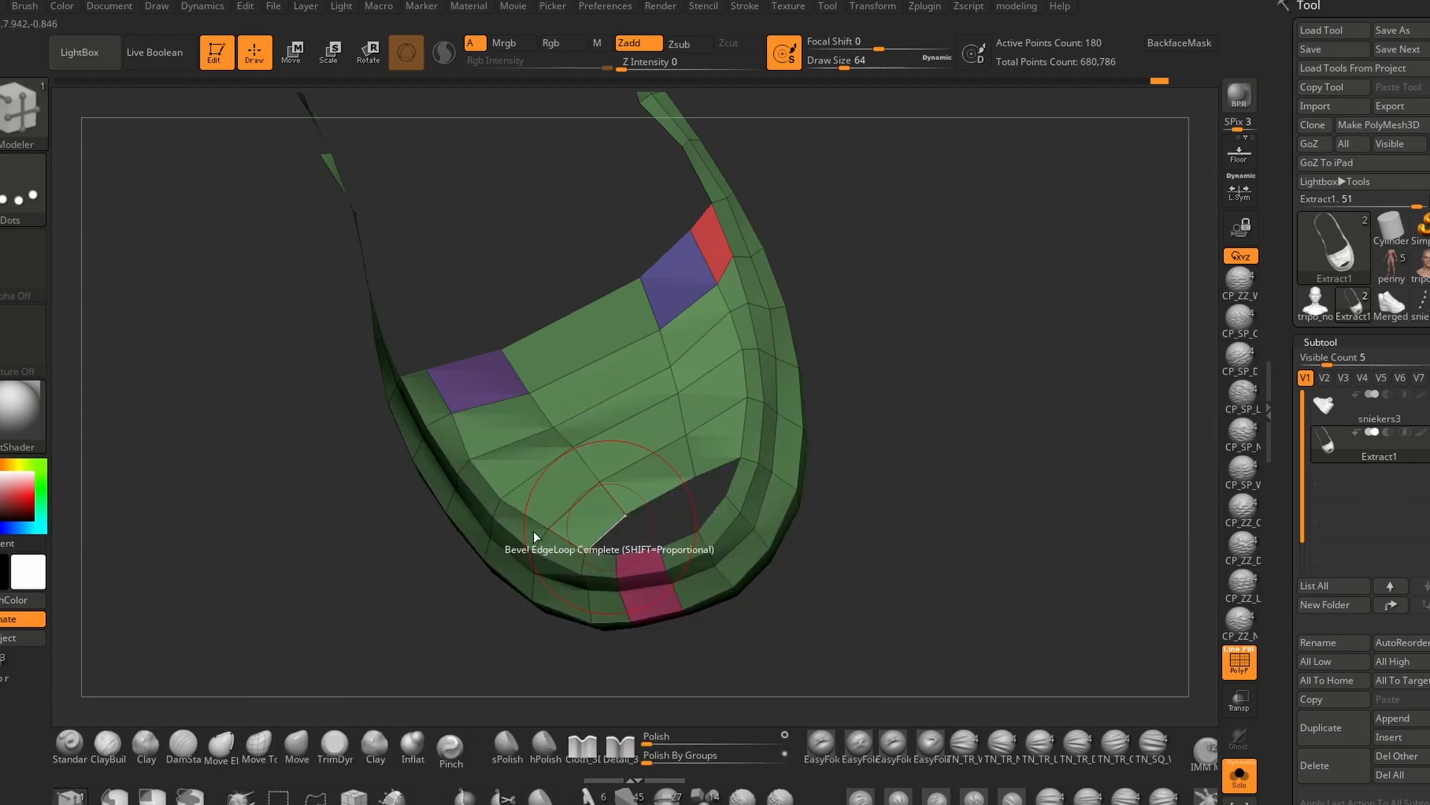
{"action": "left_click", "coordinate": [678, 541]}
{"action": "left_click_drag", "start_coordinate": [887, 514], "coordinate": [947, 519]}
{"action": "key", "text": "ctrl+w"}
{"action": "key", "text": "ctrl+w"}
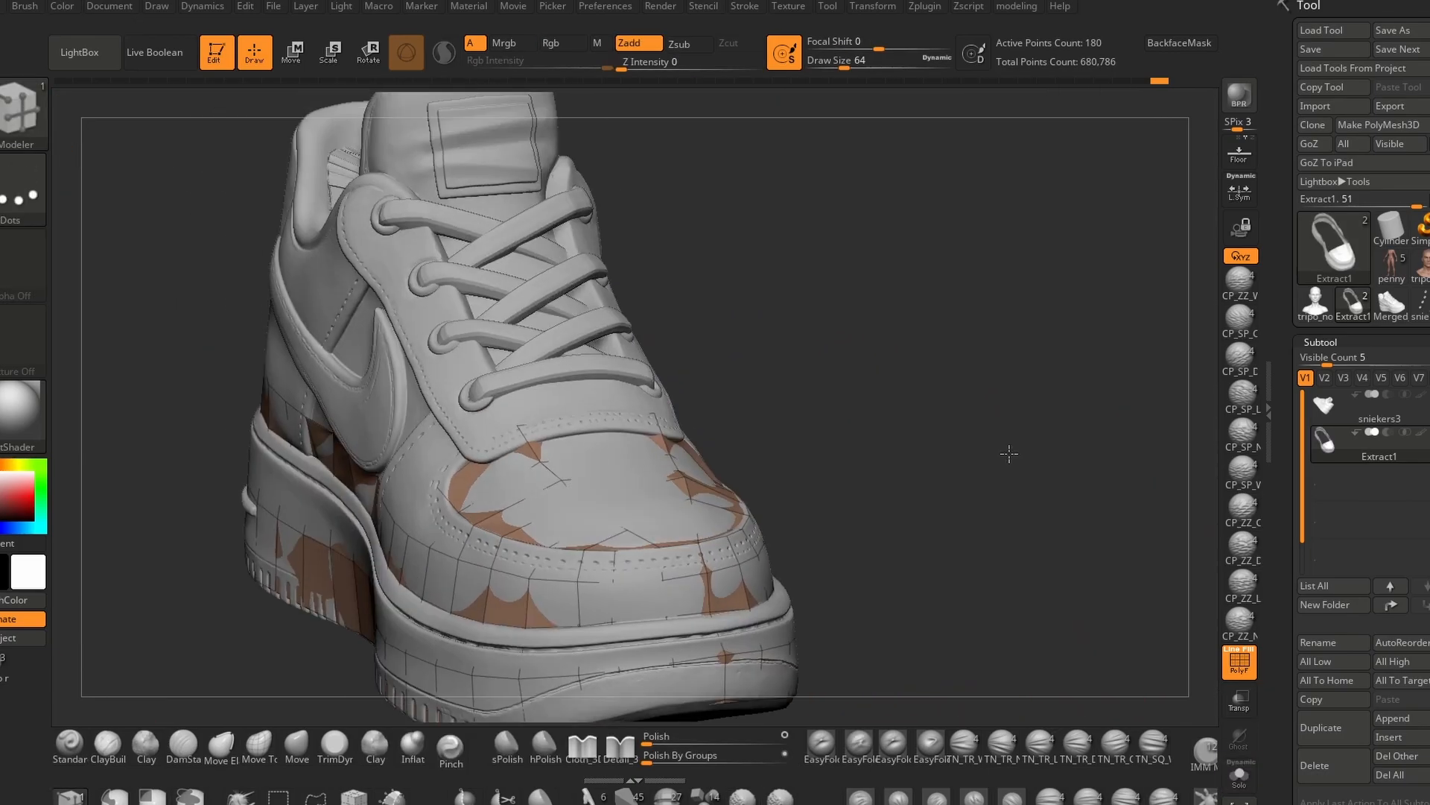
Fit the toe cap's points to the shoe with Move Topological, checking them against the sculpt.
{"action": "left_click", "coordinate": [258, 745]}
{"action": "left_click", "coordinate": [1239, 775]}
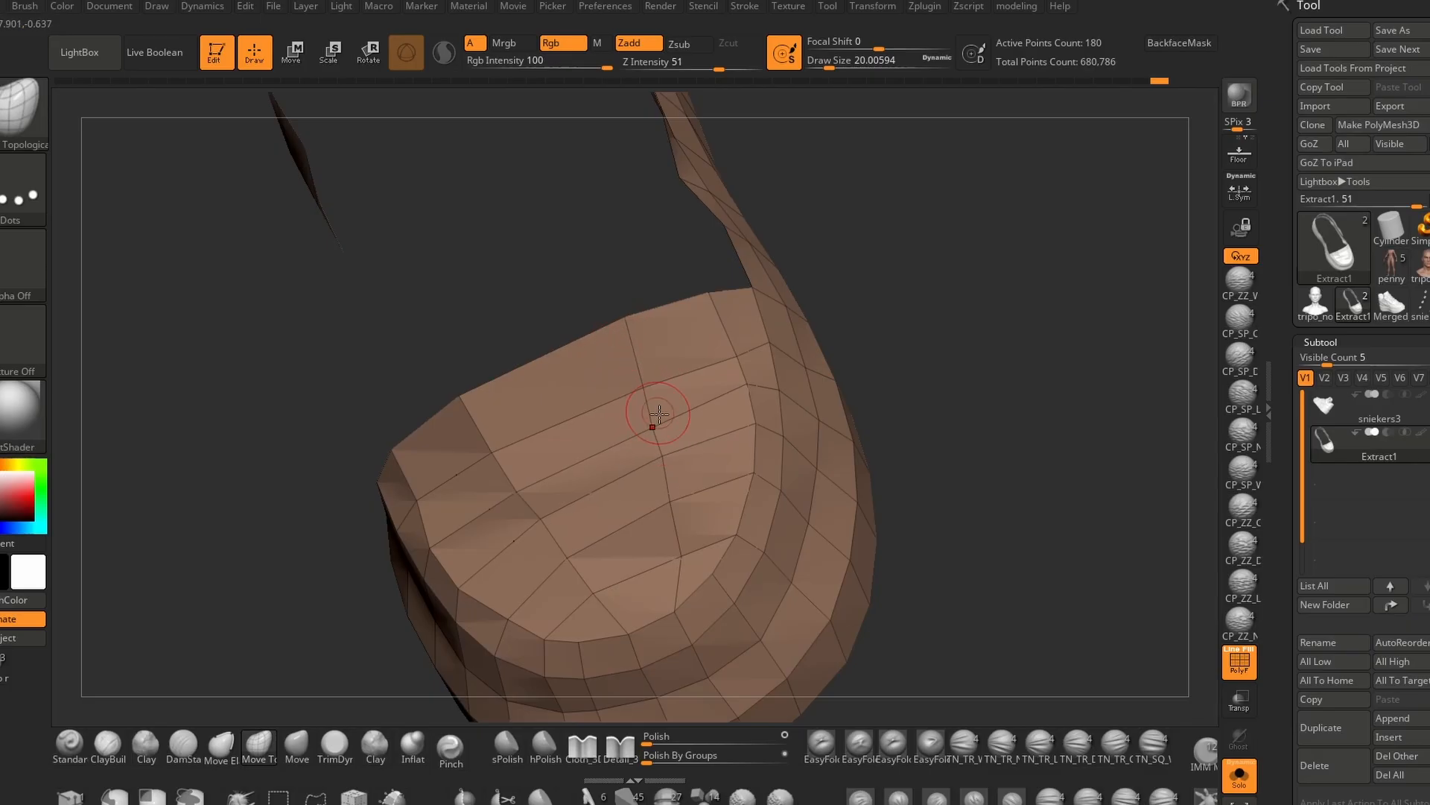
{"action": "mouse_move", "coordinate": [1020, 455]}
{"action": "left_mouse_down"}
{"action": "mouse_move", "coordinate": [1061, 447]}
{"action": "mouse_move", "coordinate": [1034, 499]}
{"action": "mouse_move", "coordinate": [1103, 432]}
{"action": "left_mouse_up"}
{"action": "left_click", "coordinate": [1250, 776]}
{"action": "left_click", "coordinate": [1239, 776]}
{"action": "left_click_drag", "start_coordinate": [974, 466], "coordinate": [1124, 407], "text": "alt"}
Extrude the shell's upper side edges upward into a new polygon row from the toe cap toward the heel.
{"action": "left_click", "coordinate": [71, 797]}
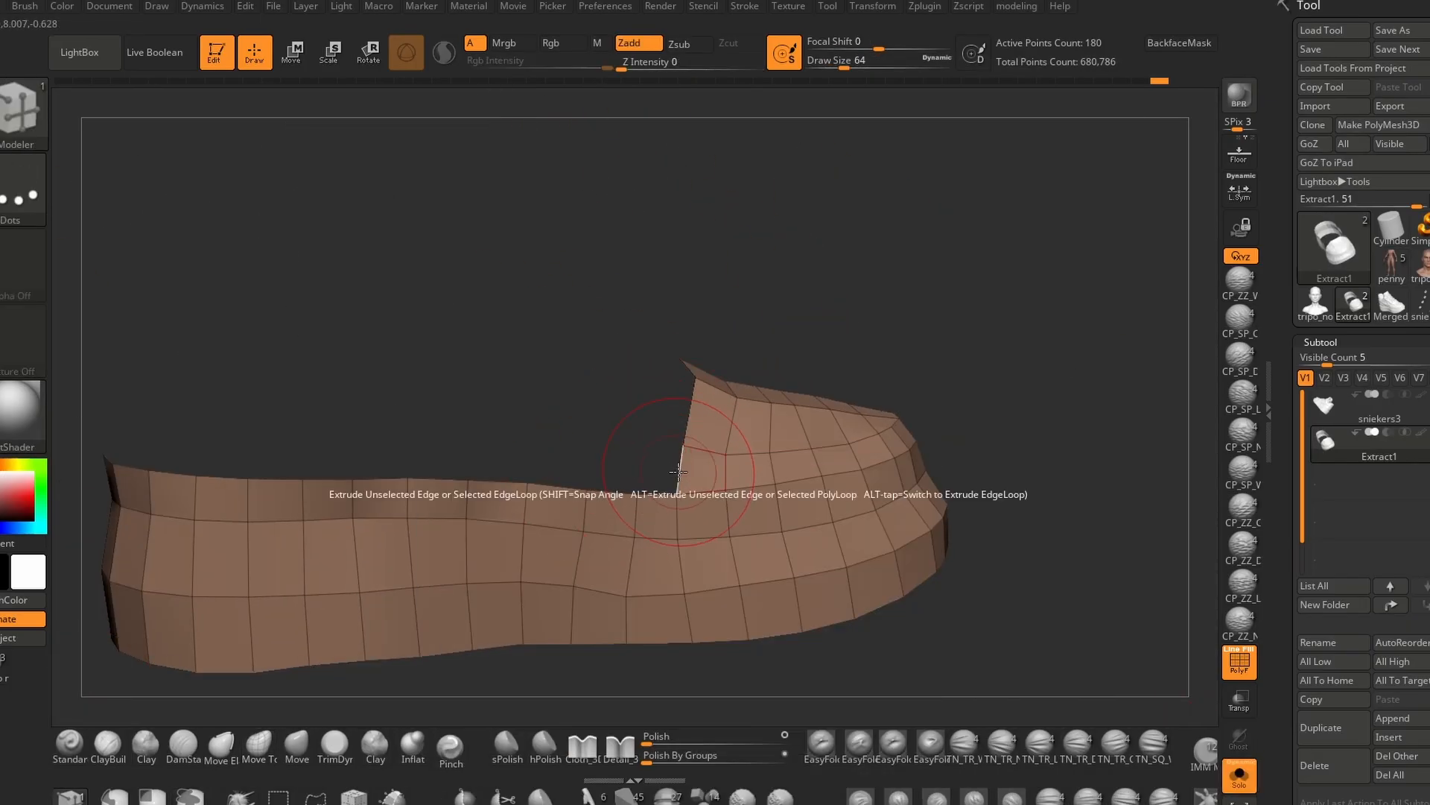
{"action": "left_click_drag", "start_coordinate": [529, 462], "coordinate": [471, 462]}
{"action": "left_click_drag", "start_coordinate": [514, 403], "coordinate": [681, 373], "text": "alt"}
{"action": "mouse_move", "coordinate": [648, 384]}
{"action": "left_mouse_down"}
{"action": "mouse_move", "coordinate": [722, 380]}
{"action": "mouse_move", "coordinate": [659, 388]}
{"action": "left_mouse_up"}
{"action": "left_click_drag", "start_coordinate": [653, 442], "coordinate": [594, 441]}
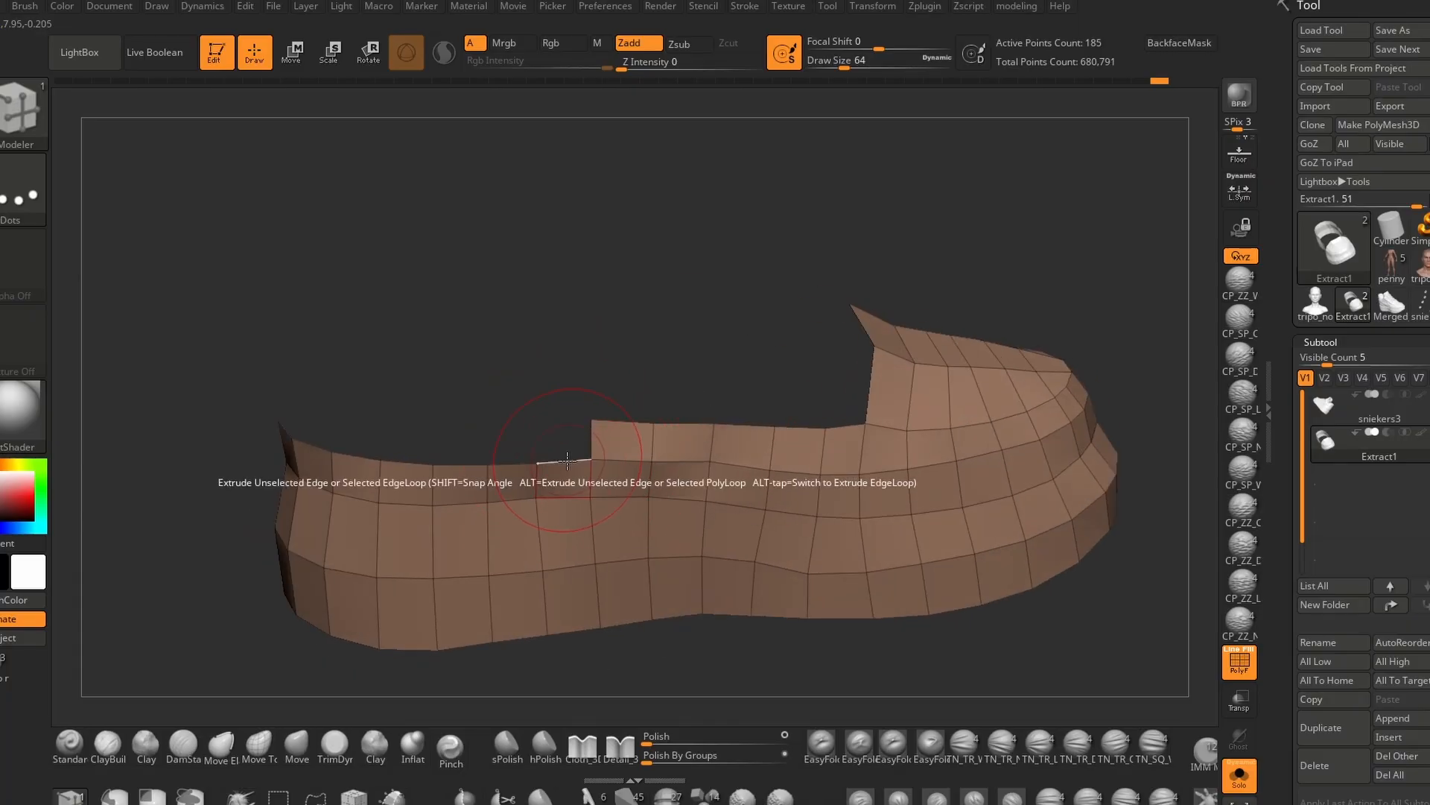
{"action": "left_click_drag", "start_coordinate": [477, 361], "coordinate": [639, 349]}
{"action": "key", "text": "b"}
{"action": "key", "text": "m"}
{"action": "key", "text": "t"}
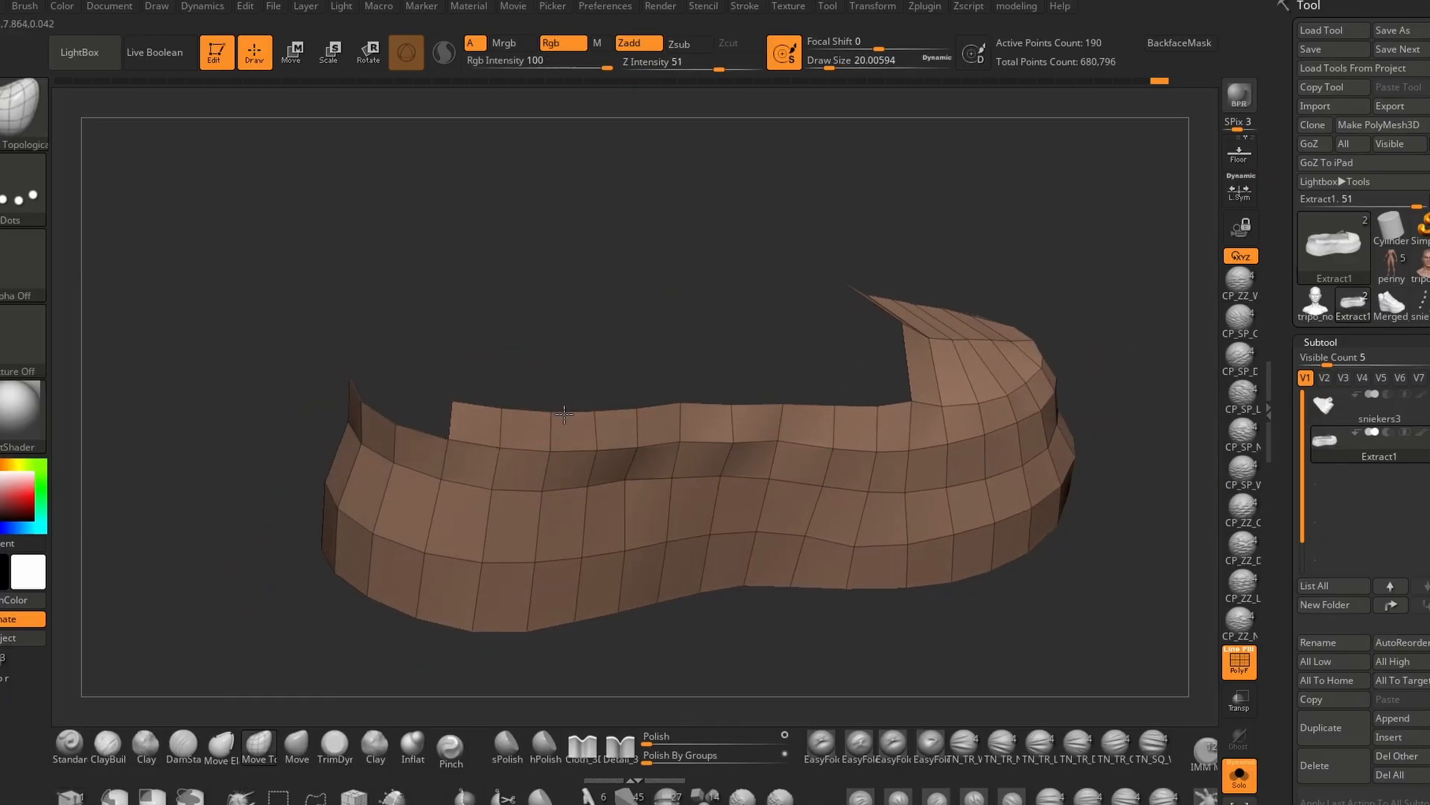
{"action": "left_click_drag", "start_coordinate": [477, 339], "coordinate": [626, 357]}
{"action": "left_click_drag", "start_coordinate": [766, 428], "coordinate": [1050, 526], "text": "alt"}
{"action": "left_click_drag", "start_coordinate": [304, 425], "coordinate": [351, 406]}
{"action": "key", "text": "ctrl+z"}
Extrude the upper edges on the shoe's opposite side upward, continuing the new row toward the heel.
{"action": "mouse_move", "coordinate": [395, 343]}
{"action": "left_mouse_down"}
{"action": "mouse_move", "coordinate": [388, 395]}
{"action": "mouse_move", "coordinate": [987, 717]}
{"action": "left_mouse_up"}
{"action": "left_click_drag", "start_coordinate": [397, 423], "coordinate": [406, 366]}
{"action": "left_click_drag", "start_coordinate": [481, 357], "coordinate": [525, 351]}
{"action": "left_click_drag", "start_coordinate": [561, 398], "coordinate": [577, 344]}
{"action": "left_click_drag", "start_coordinate": [612, 399], "coordinate": [622, 345]}
{"action": "left_click_drag", "start_coordinate": [700, 322], "coordinate": [747, 321]}
{"action": "left_click_drag", "start_coordinate": [668, 399], "coordinate": [685, 344]}
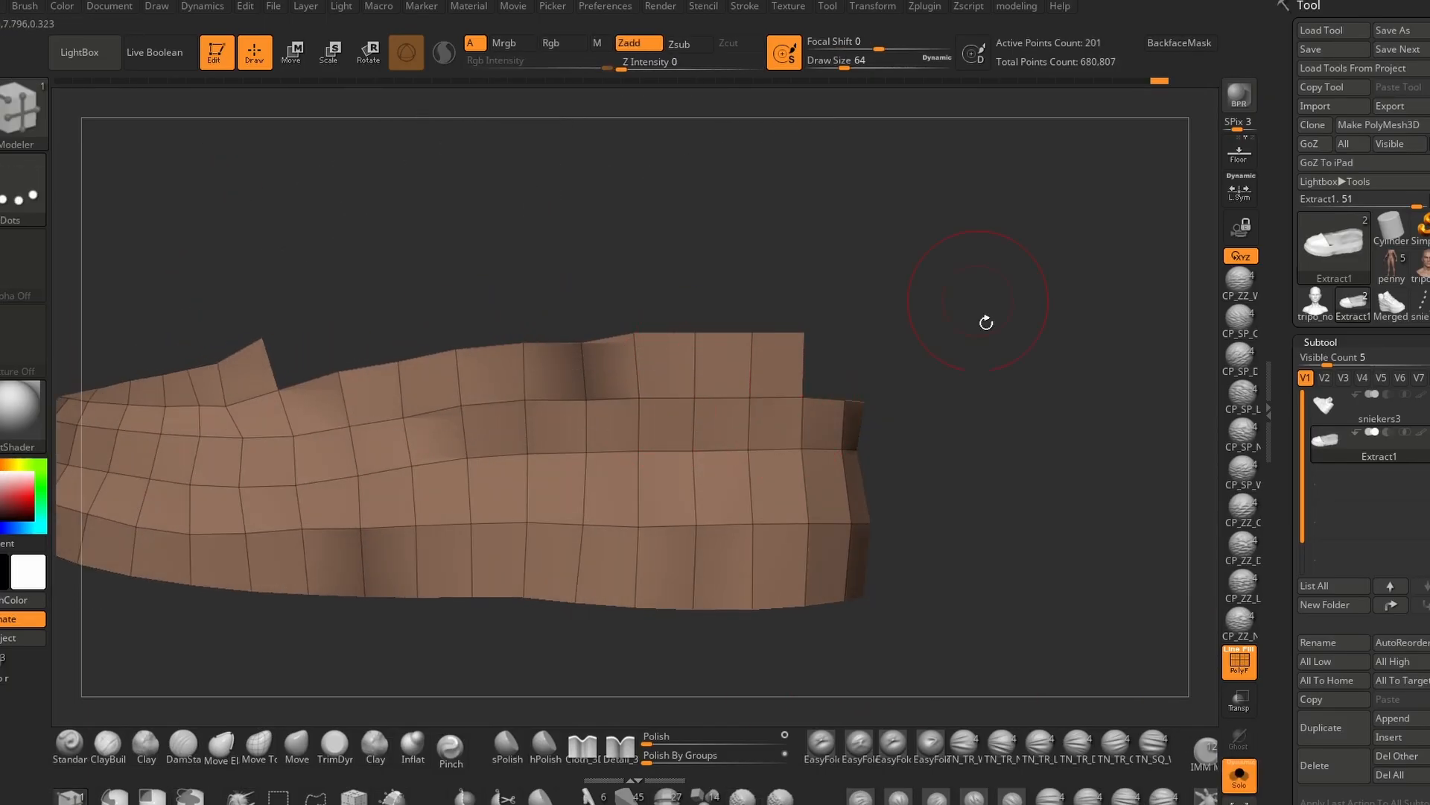
Join the new upper row around the heel and even out its side points with Move Topological.
{"action": "left_click_drag", "start_coordinate": [986, 322], "coordinate": [907, 226]}
{"action": "left_click_drag", "start_coordinate": [883, 342], "coordinate": [852, 360]}
{"action": "key", "text": "b"}
{"action": "key", "text": "m"}
{"action": "key", "text": "t"}
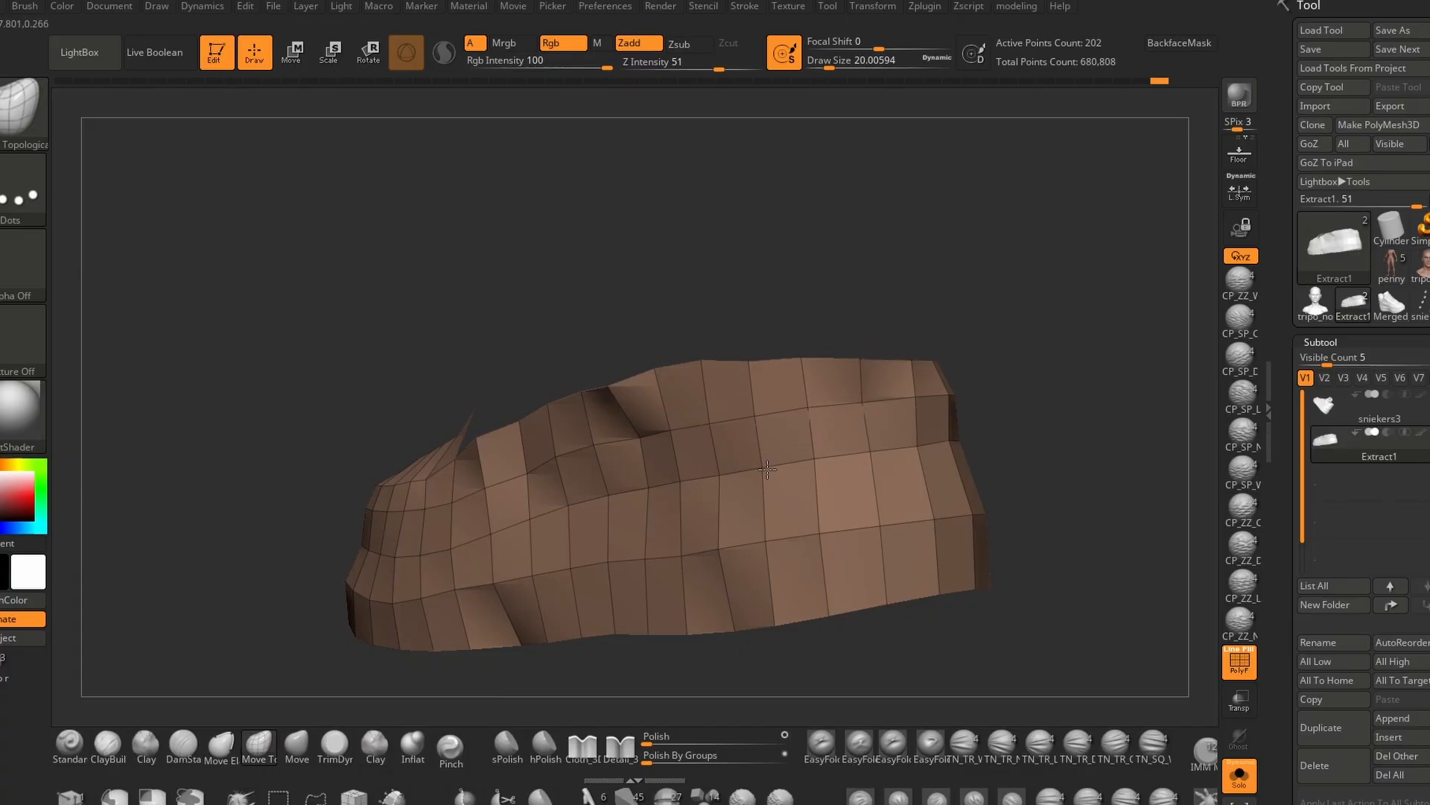
{"action": "left_click_drag", "start_coordinate": [734, 301], "coordinate": [794, 308]}
{"action": "left_click_drag", "start_coordinate": [581, 378], "coordinate": [655, 417]}
{"action": "left_click_drag", "start_coordinate": [447, 439], "coordinate": [549, 491]}
{"action": "key", "text": "m"}
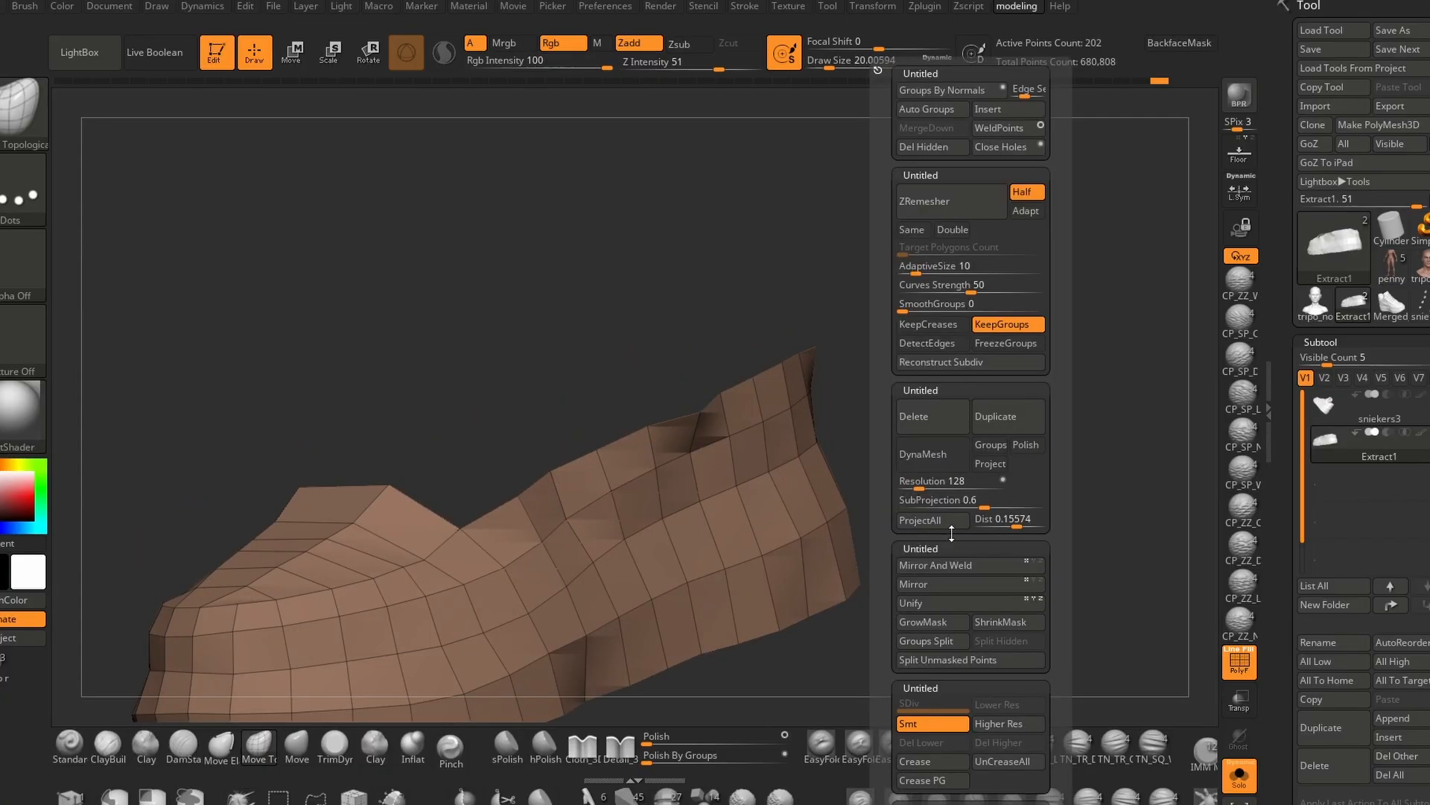
{"action": "left_click_drag", "start_coordinate": [951, 534], "coordinate": [998, 506]}
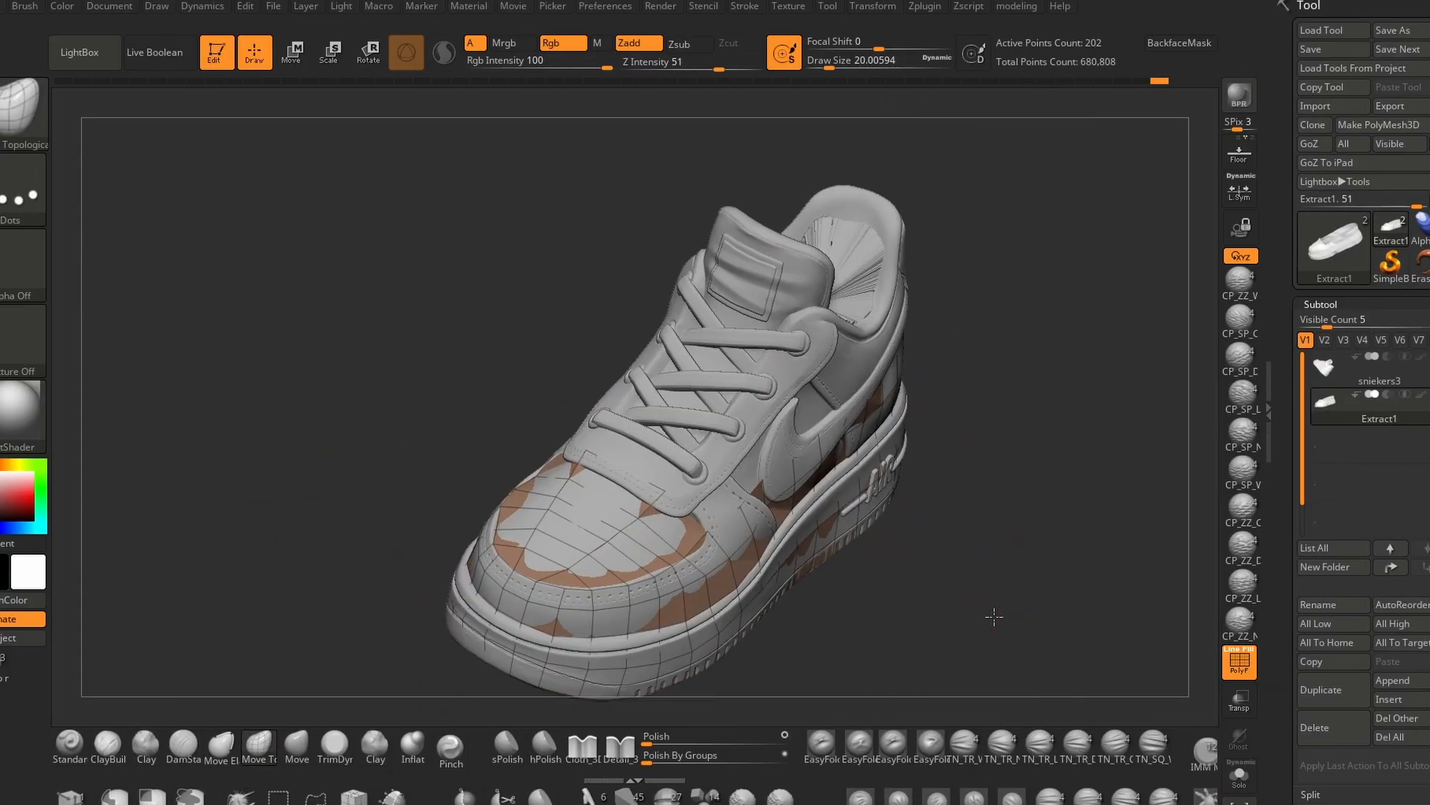
Extrude the back edges of the toe cap upward into a polygon strip under the laces toward the tongue.
{"action": "key", "text": "alt+s"}
{"action": "mouse_move", "coordinate": [994, 617]}
{"action": "left_mouse_down"}
{"action": "mouse_move", "coordinate": [1002, 633]}
{"action": "mouse_move", "coordinate": [1118, 656]}
{"action": "left_mouse_up"}
{"action": "key", "text": "alt+s"}
{"action": "key", "text": "alt+s"}
{"action": "key", "text": "b"}
{"action": "key", "text": "z"}
{"action": "key", "text": "m"}
{"action": "left_click_drag", "start_coordinate": [732, 497], "coordinate": [735, 492]}
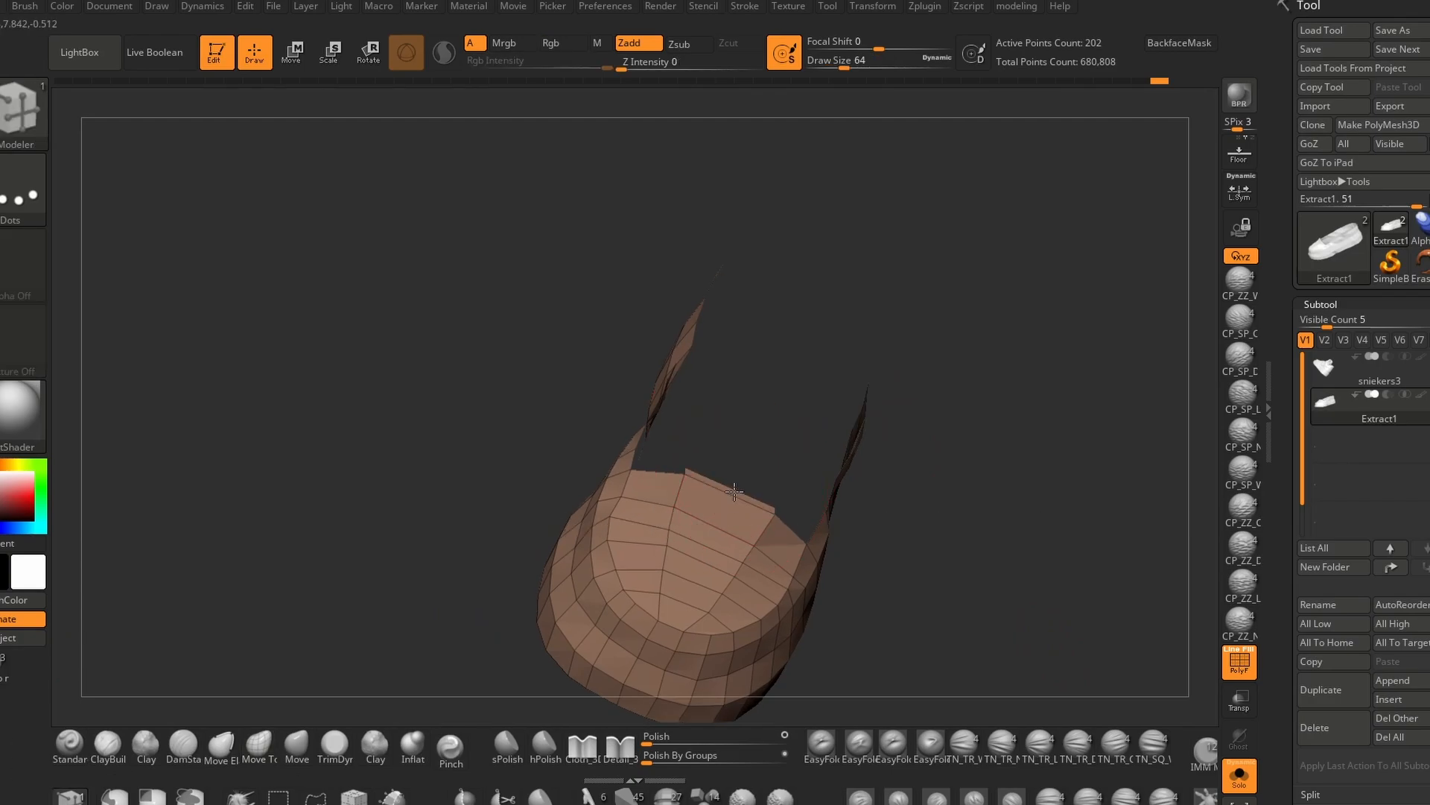
{"action": "left_click_drag", "start_coordinate": [819, 351], "coordinate": [833, 319]}
{"action": "left_click_drag", "start_coordinate": [1103, 537], "coordinate": [1043, 544]}
{"action": "left_click", "coordinate": [1239, 775]}
{"action": "left_click", "coordinate": [1239, 774]}
{"action": "left_click_drag", "start_coordinate": [1114, 693], "coordinate": [1185, 611]}
{"action": "left_click", "coordinate": [1239, 775]}
{"action": "left_click", "coordinate": [1239, 775]}
{"action": "key", "text": "ctrl+z"}
{"action": "right_click_drag", "start_coordinate": [817, 508], "coordinate": [721, 488]}
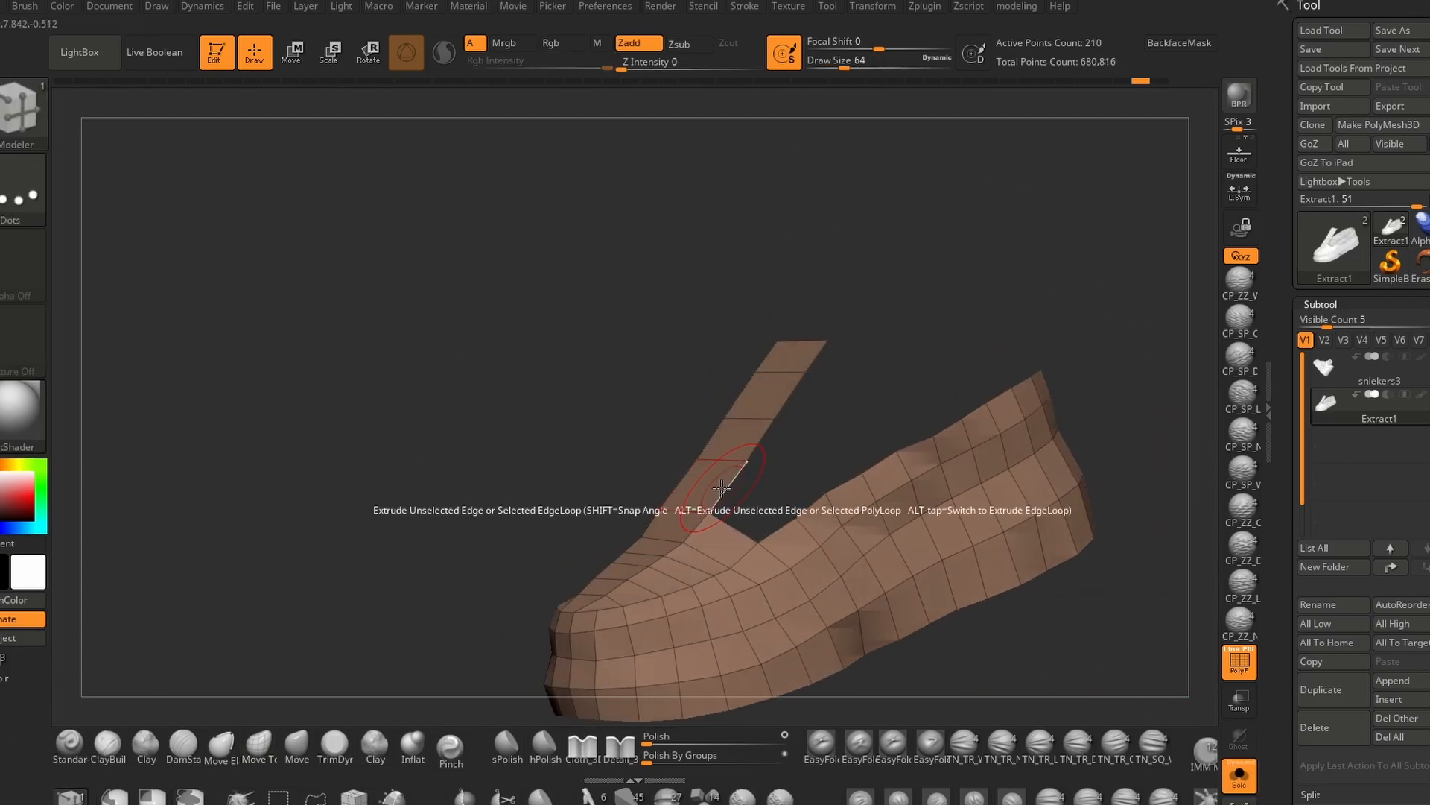
Bridge the lace strip's side edges to the shell's side rows on both sides of the shoe.
{"action": "right_click_drag", "start_coordinate": [815, 502], "coordinate": [667, 404]}
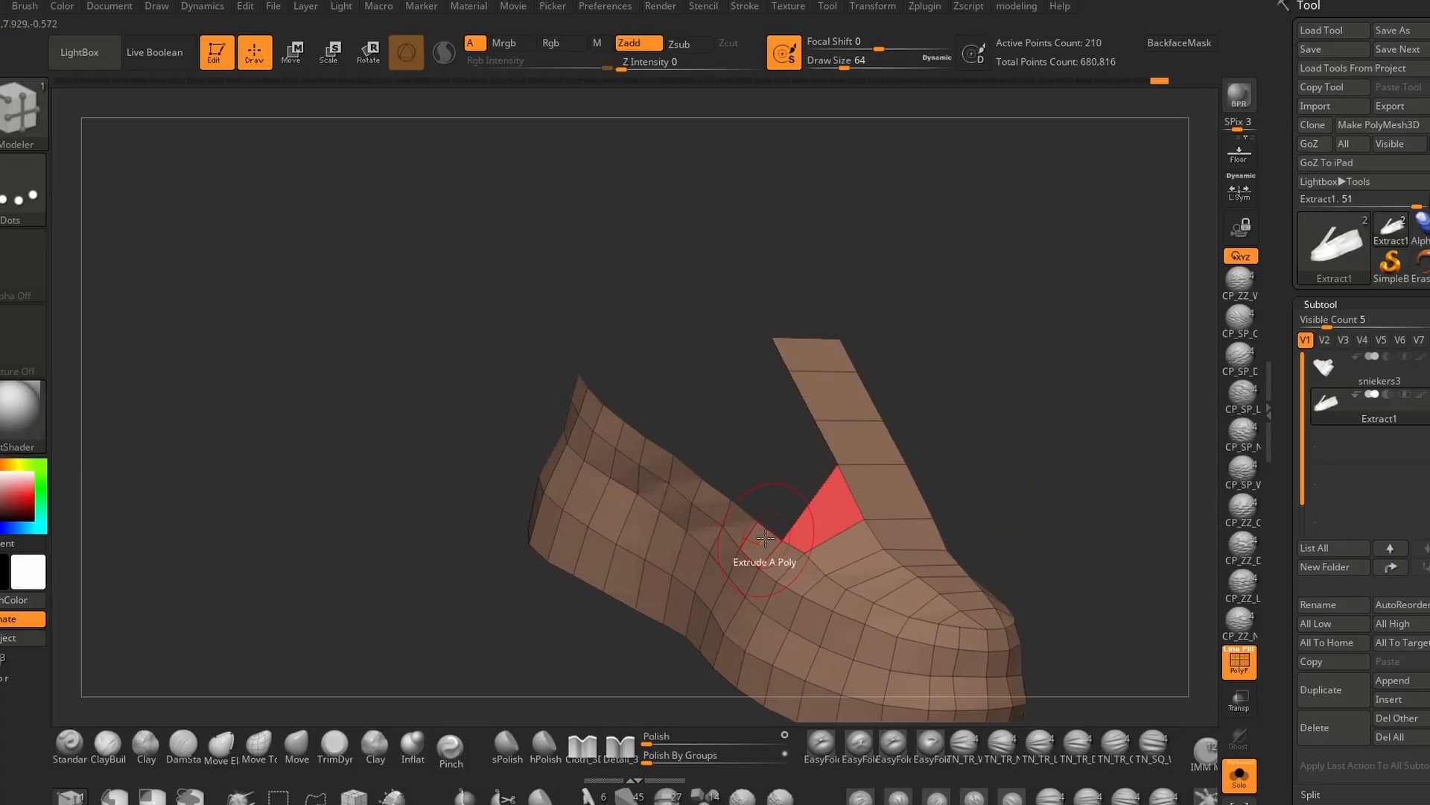
{"action": "right_click_drag", "start_coordinate": [765, 537], "coordinate": [812, 521]}
{"action": "left_click", "coordinate": [797, 439]}
{"action": "left_click", "coordinate": [741, 492]}
{"action": "right_click_drag", "start_coordinate": [740, 492], "coordinate": [633, 514]}
{"action": "left_click", "coordinate": [1239, 774]}
{"action": "left_click_drag", "start_coordinate": [1070, 658], "coordinate": [1127, 641]}
{"action": "key", "text": "space"}
{"action": "left_click", "coordinate": [621, 538]}
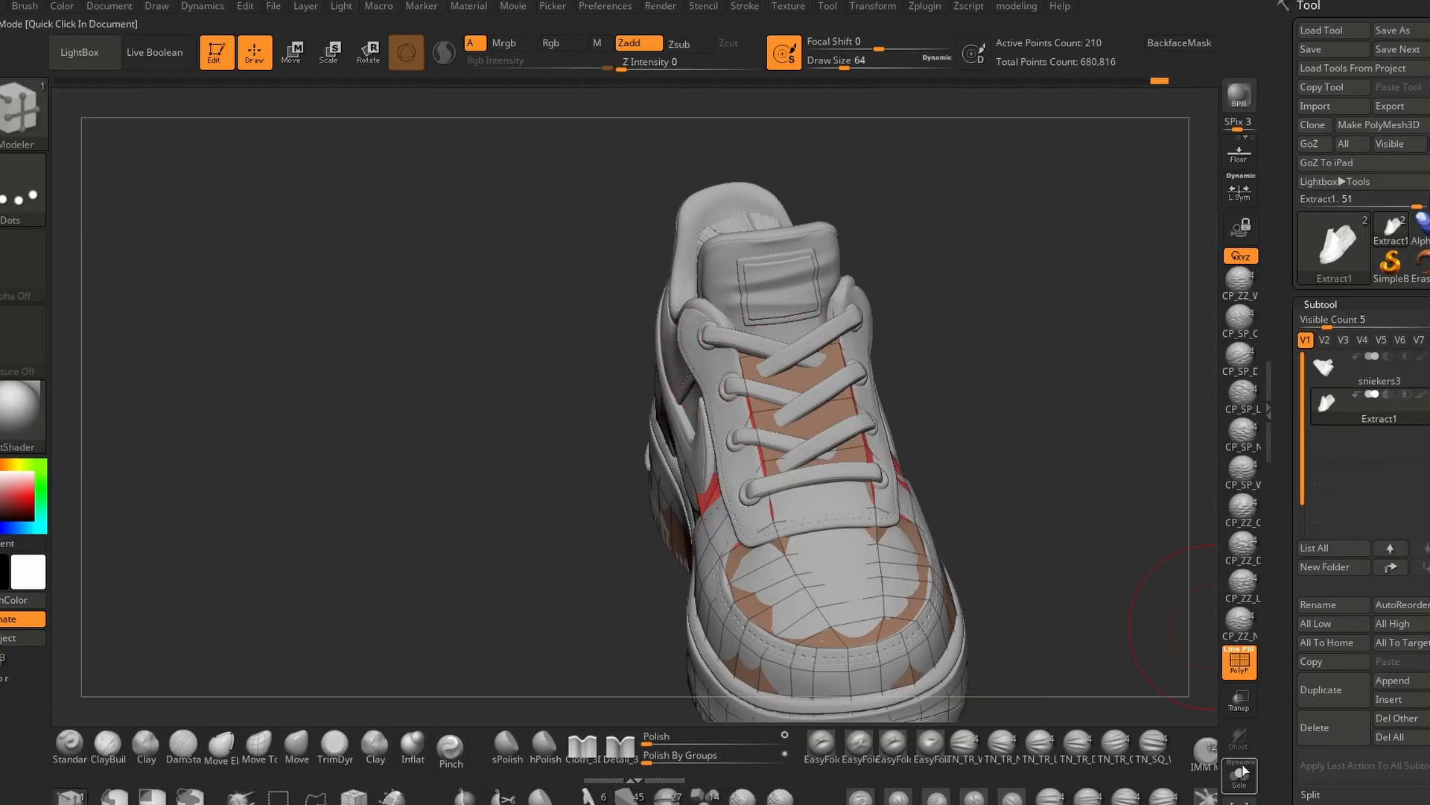
Extrude the lace strip's end edge further up over the tongue, comparing it with the sculpt.
{"action": "left_click", "coordinate": [1243, 771]}
{"action": "left_click_drag", "start_coordinate": [801, 380], "coordinate": [1021, 112]}
{"action": "left_click_drag", "start_coordinate": [998, 246], "coordinate": [1051, 409]}
{"action": "left_click", "coordinate": [1239, 775]}
{"action": "left_click_drag", "start_coordinate": [1043, 536], "coordinate": [533, 462]}
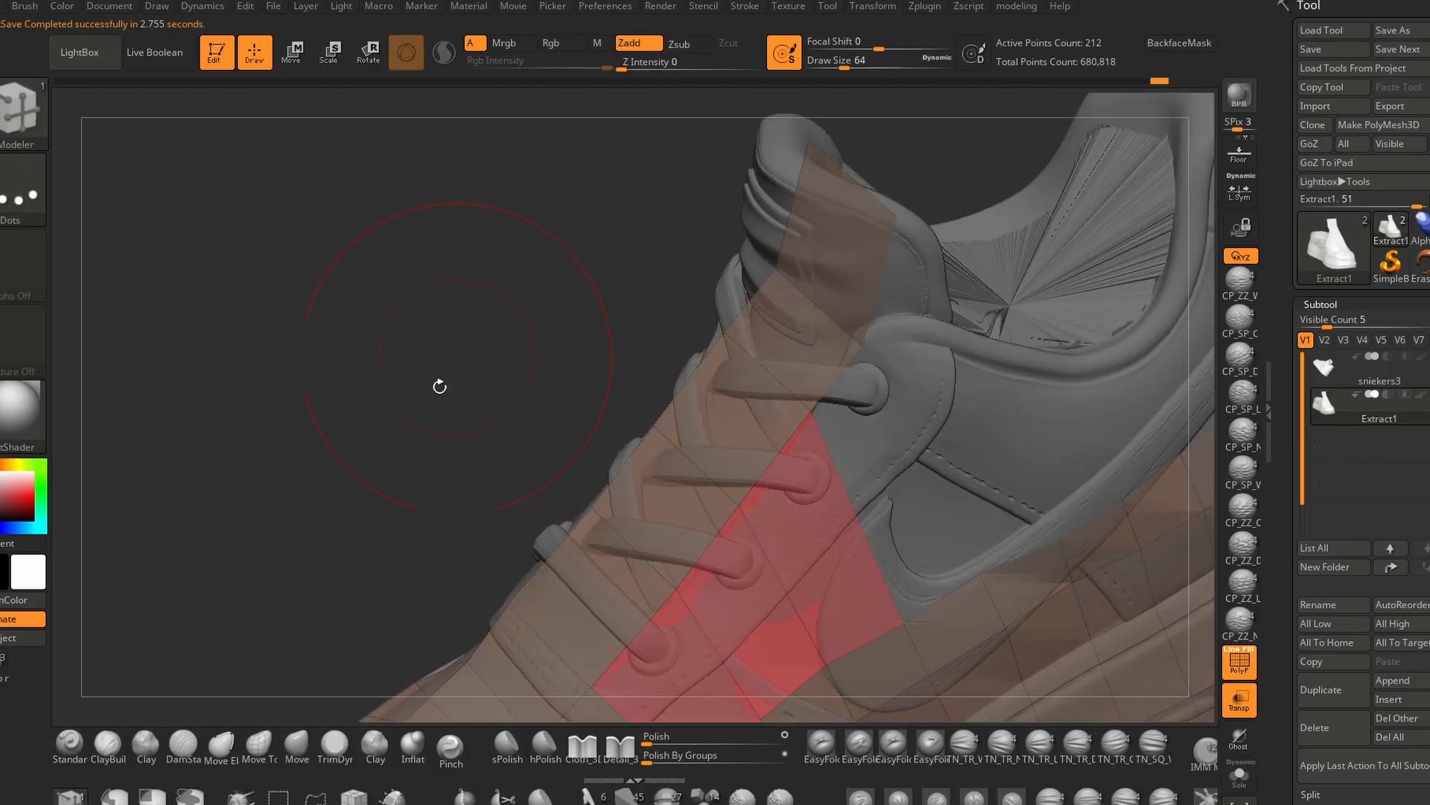
Apply the SkinShade4 material and fit the strip's end to the tongue with the Move brush over the ghosted sculpt.
{"action": "left_click_drag", "start_coordinate": [437, 386], "coordinate": [393, 386]}
{"action": "key", "text": "b"}
{"action": "key", "text": "m"}
{"action": "key", "text": "v"}
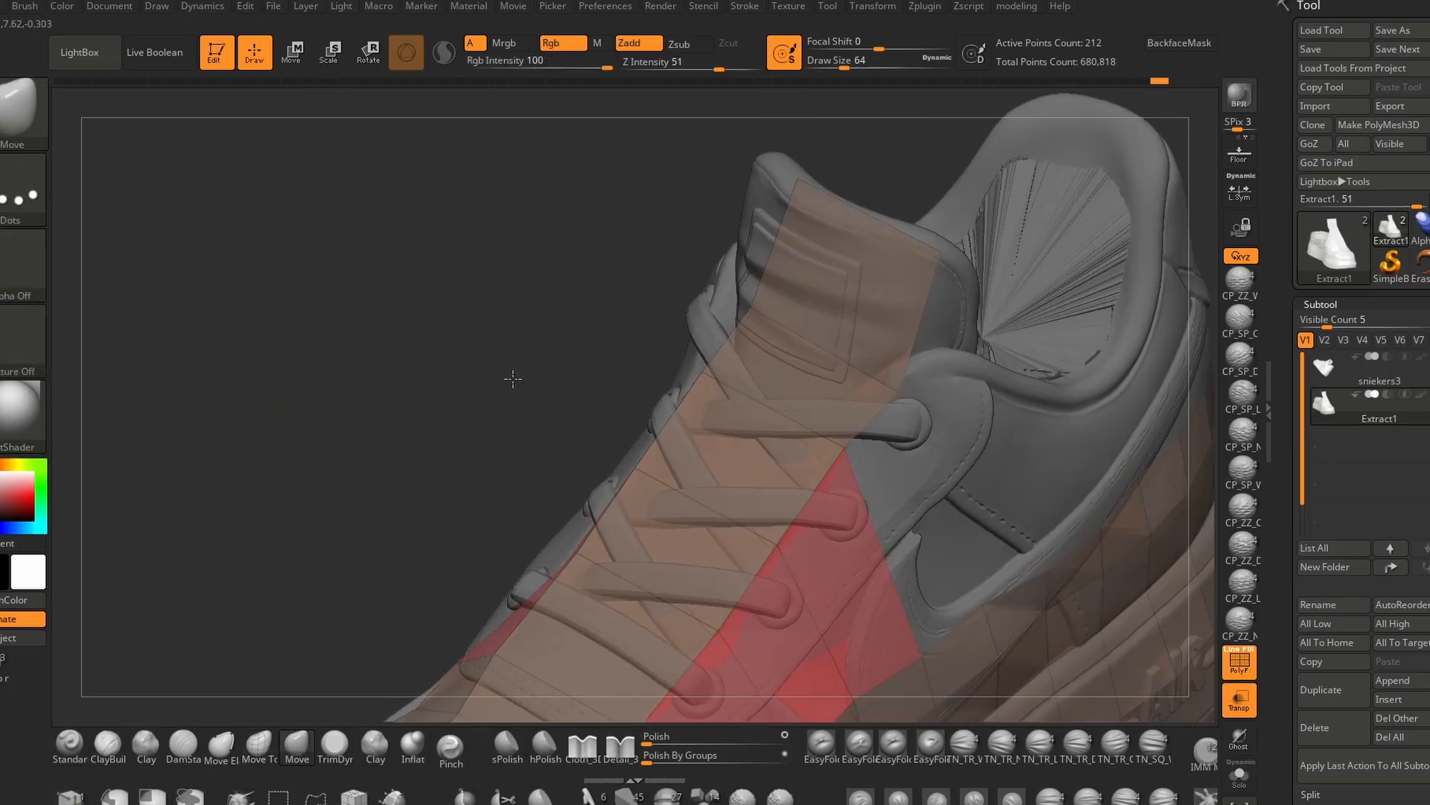
{"action": "left_click_drag", "start_coordinate": [513, 379], "coordinate": [597, 335]}
{"action": "left_click", "coordinate": [15, 422]}
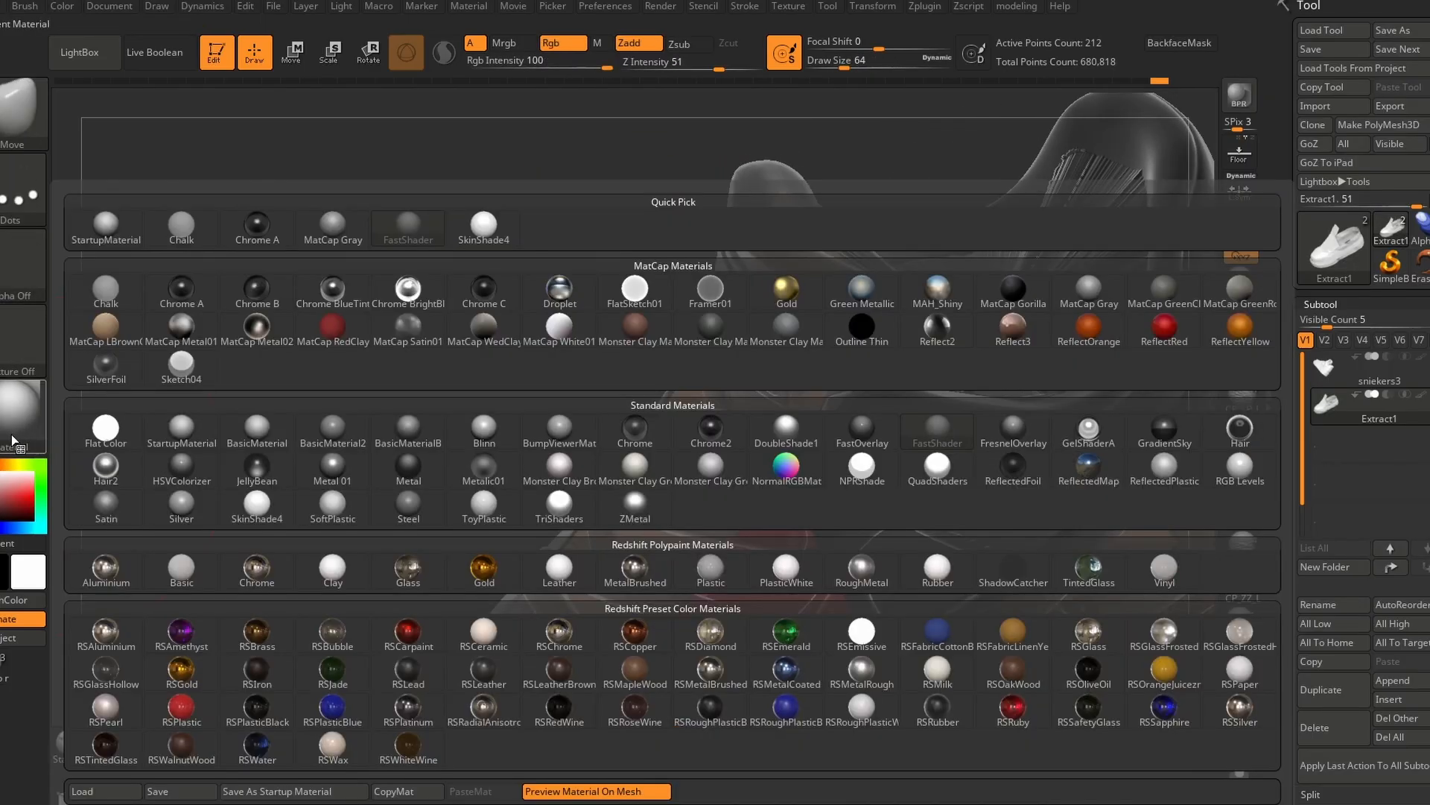
{"action": "left_click", "coordinate": [250, 510]}
{"action": "mouse_move", "coordinate": [734, 429]}
{"action": "left_mouse_down"}
{"action": "mouse_move", "coordinate": [745, 417]}
{"action": "mouse_move", "coordinate": [760, 440]}
{"action": "mouse_move", "coordinate": [842, 454]}
{"action": "mouse_move", "coordinate": [767, 422]}
{"action": "mouse_move", "coordinate": [1117, 566]}
{"action": "left_mouse_up"}
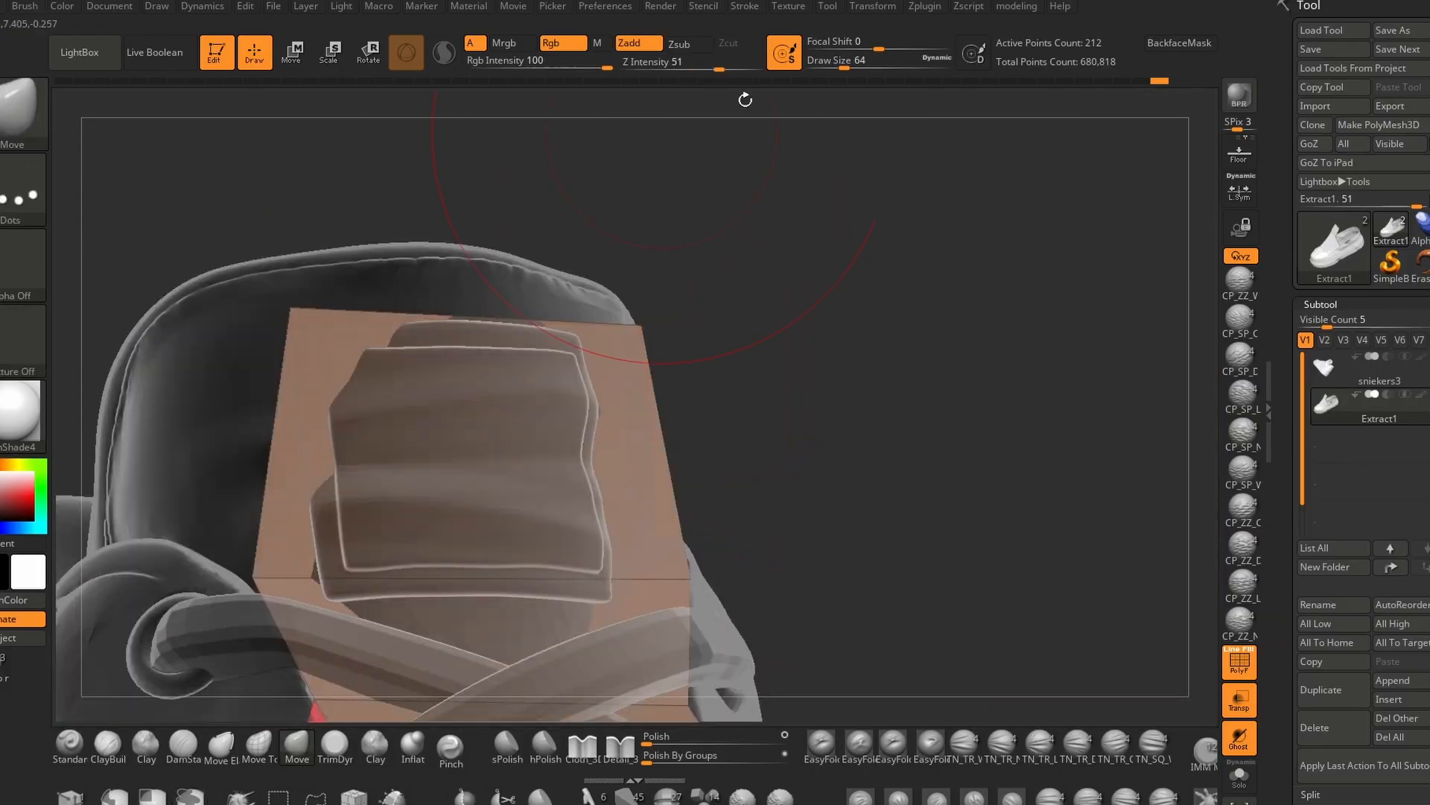
{"action": "mouse_move", "coordinate": [745, 96]}
{"action": "left_mouse_down"}
{"action": "mouse_move", "coordinate": [250, 286]}
{"action": "mouse_move", "coordinate": [1063, 234]}
{"action": "mouse_move", "coordinate": [999, 431]}
{"action": "mouse_move", "coordinate": [744, 581]}
{"action": "left_mouse_up"}
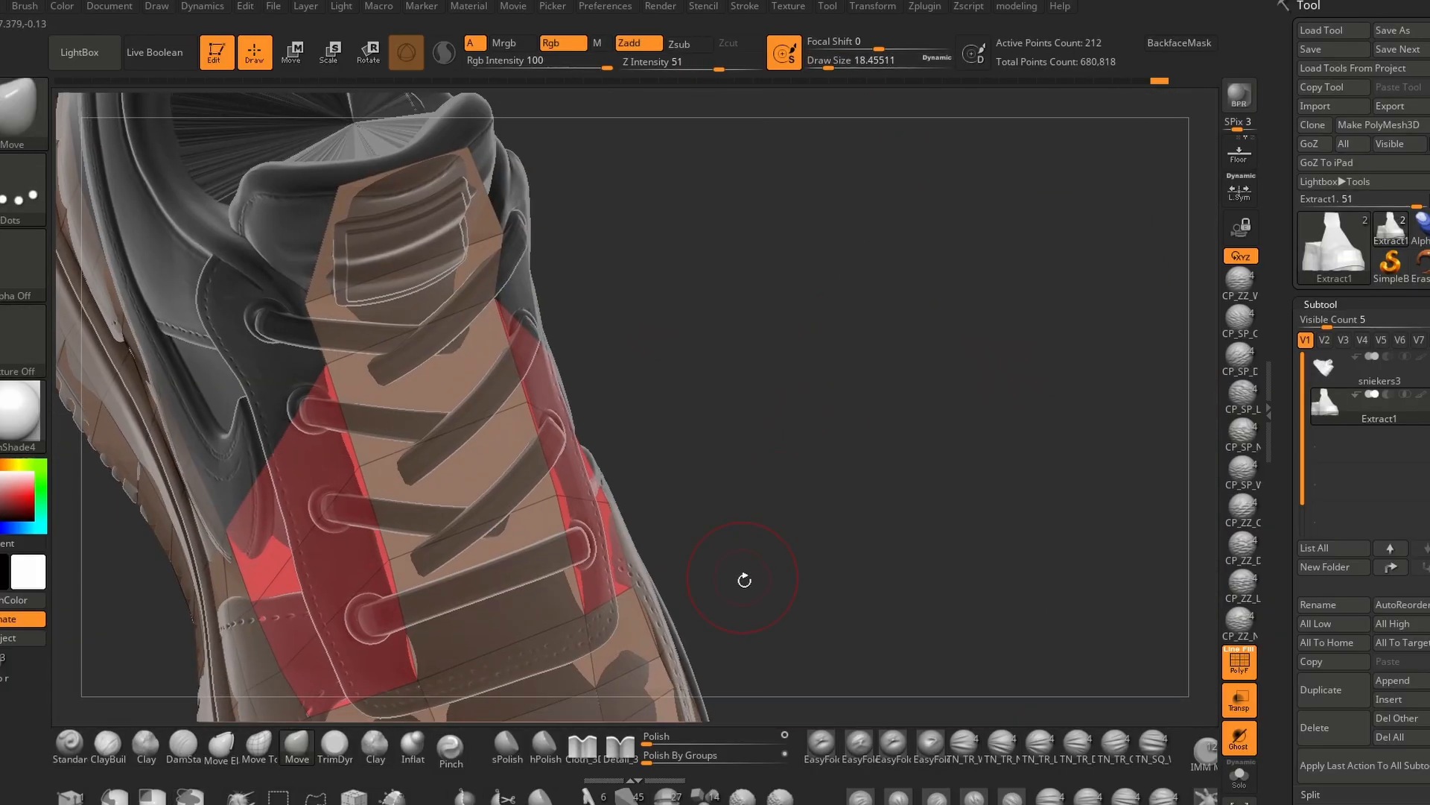
{"action": "left_click_drag", "start_coordinate": [834, 633], "coordinate": [1132, 574]}
Turn off the transparent display and extrude a new polygon from one side edge of the tongue.
{"action": "left_click", "coordinate": [1239, 700]}
{"action": "mouse_move", "coordinate": [1012, 552]}
{"action": "left_mouse_down"}
{"action": "mouse_move", "coordinate": [961, 418]}
{"action": "mouse_move", "coordinate": [1057, 313]}
{"action": "mouse_move", "coordinate": [1140, 298]}
{"action": "left_mouse_up"}
{"action": "left_click_drag", "start_coordinate": [1028, 313], "coordinate": [946, 327]}
{"action": "left_click_drag", "start_coordinate": [447, 231], "coordinate": [421, 246]}
{"action": "mouse_move", "coordinate": [953, 313]}
{"action": "left_mouse_down"}
{"action": "mouse_move", "coordinate": [999, 298]}
{"action": "mouse_move", "coordinate": [1043, 320]}
{"action": "left_mouse_up"}
{"action": "left_click_drag", "start_coordinate": [842, 234], "coordinate": [897, 283], "text": "alt"}
{"action": "left_click", "coordinate": [701, 380], "text": "alt"}
{"action": "left_click", "coordinate": [645, 418], "text": "alt"}
{"action": "left_click_drag", "start_coordinate": [1058, 269], "coordinate": [954, 256]}
{"action": "mouse_move", "coordinate": [958, 201]}
{"action": "left_mouse_down"}
{"action": "mouse_move", "coordinate": [999, 233]}
{"action": "mouse_move", "coordinate": [1108, 256]}
{"action": "mouse_move", "coordinate": [1099, 269]}
{"action": "left_mouse_up"}
Fit the tongue's side polygon with Move Topological and add a matching polygon on its opposite side.
{"action": "key", "text": "b"}
{"action": "key", "text": "m"}
{"action": "key", "text": "t"}
{"action": "left_click_drag", "start_coordinate": [447, 298], "coordinate": [477, 276]}
{"action": "left_click", "coordinate": [1240, 776]}
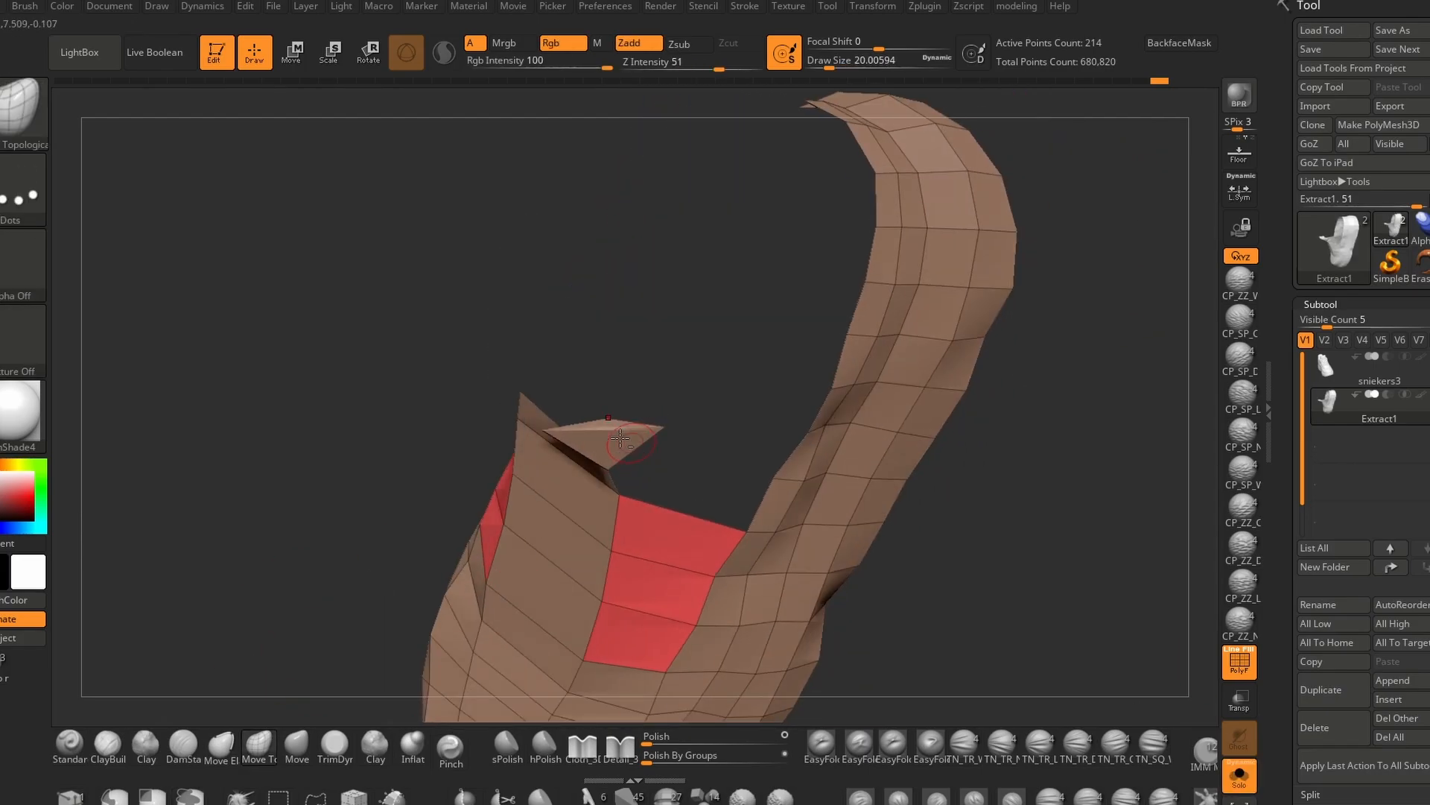
{"action": "left_click_drag", "start_coordinate": [931, 492], "coordinate": [877, 318]}
{"action": "left_click_drag", "start_coordinate": [516, 375], "coordinate": [477, 371]}
{"action": "left_click", "coordinate": [1240, 777]}
{"action": "left_click_drag", "start_coordinate": [931, 477], "coordinate": [1043, 462]}
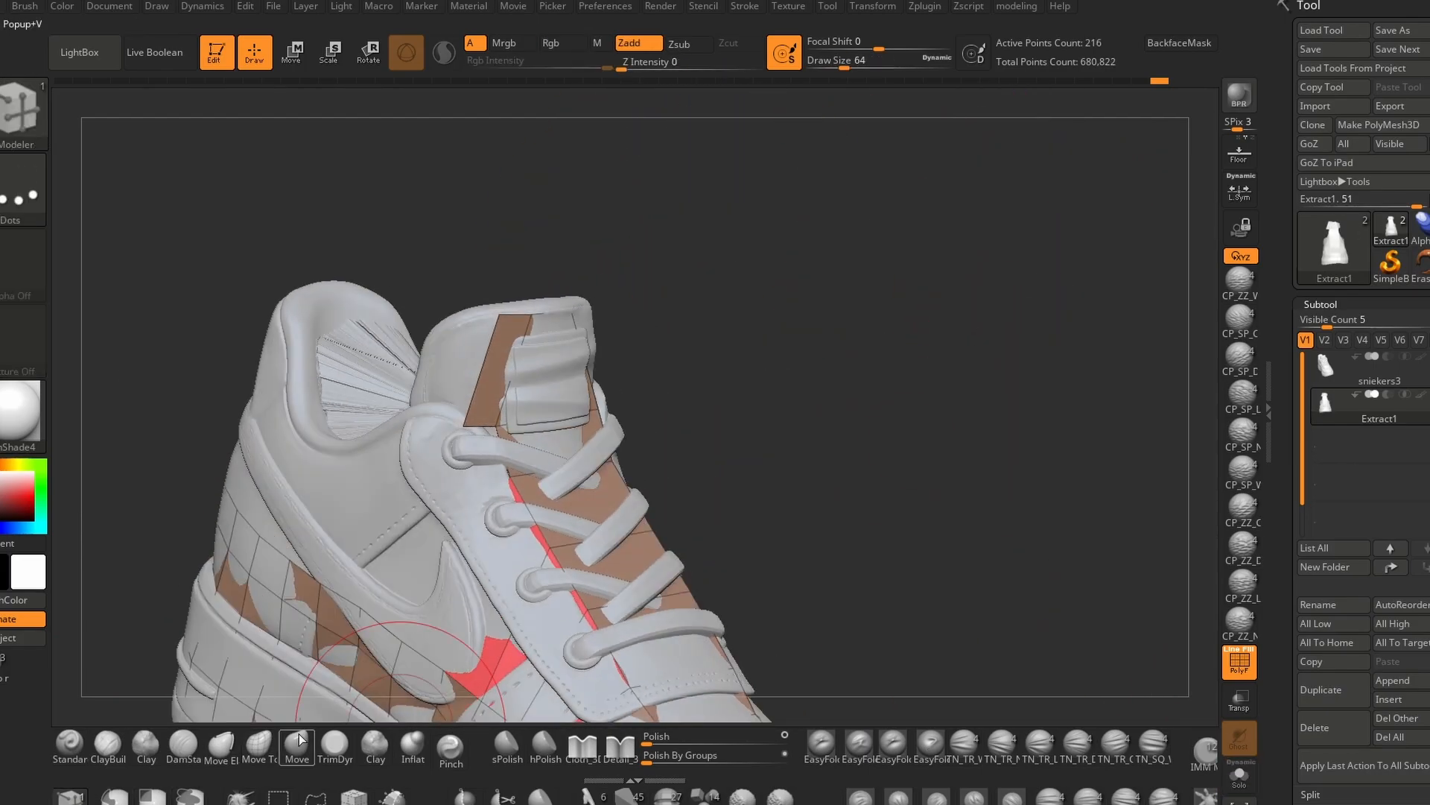
Wrap the tongue's second side polygon around the sculpted tongue with Move Topological.
{"action": "key", "text": "b"}
{"action": "key", "text": "m"}
{"action": "key", "text": "t"}
{"action": "left_click_drag", "start_coordinate": [447, 417], "coordinate": [354, 428]}
{"action": "left_click_drag", "start_coordinate": [341, 350], "coordinate": [573, 388]}
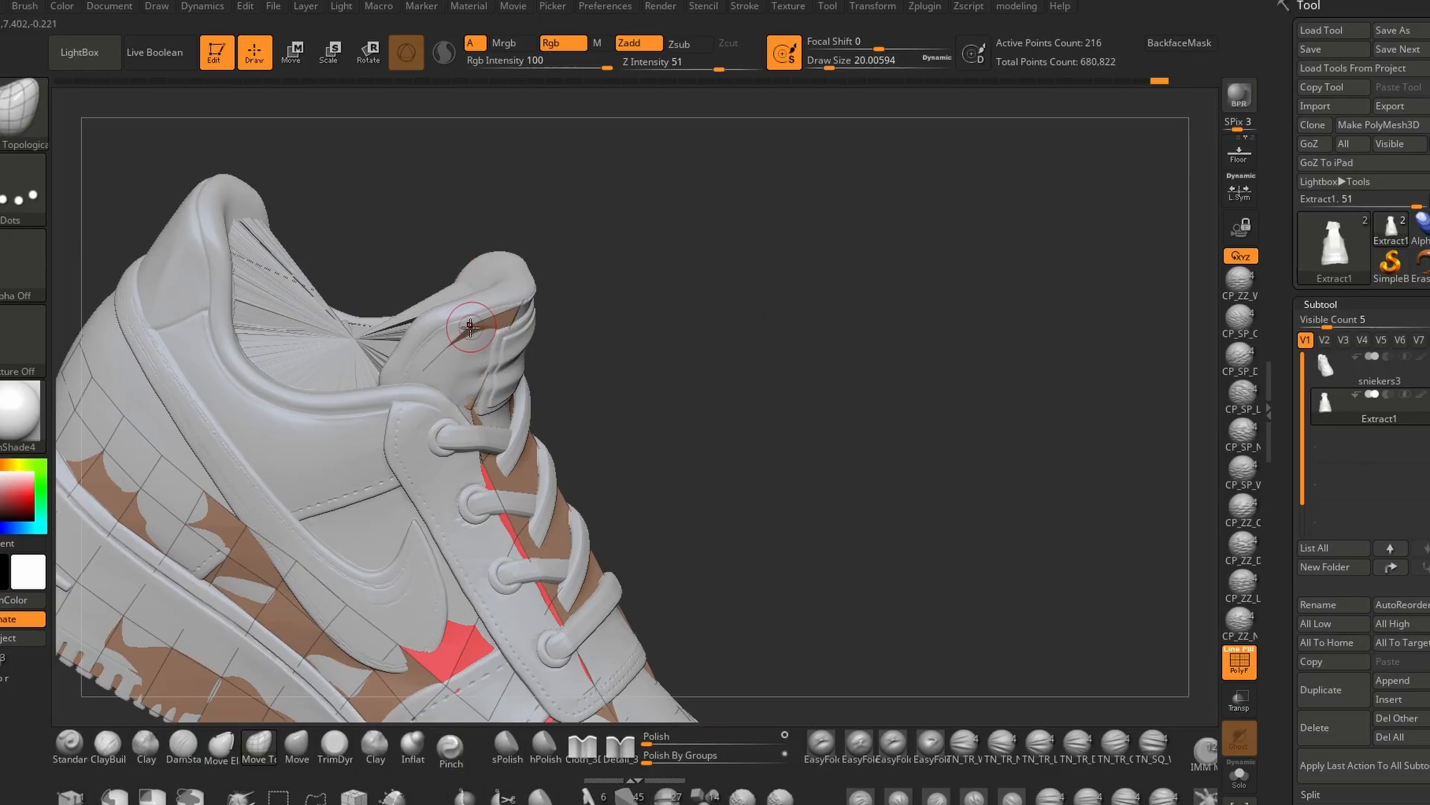
{"action": "left_click_drag", "start_coordinate": [470, 325], "coordinate": [554, 326]}
{"action": "mouse_move", "coordinate": [1034, 259]}
{"action": "left_mouse_down"}
{"action": "mouse_move", "coordinate": [990, 358]}
{"action": "mouse_move", "coordinate": [998, 447]}
{"action": "left_mouse_up"}
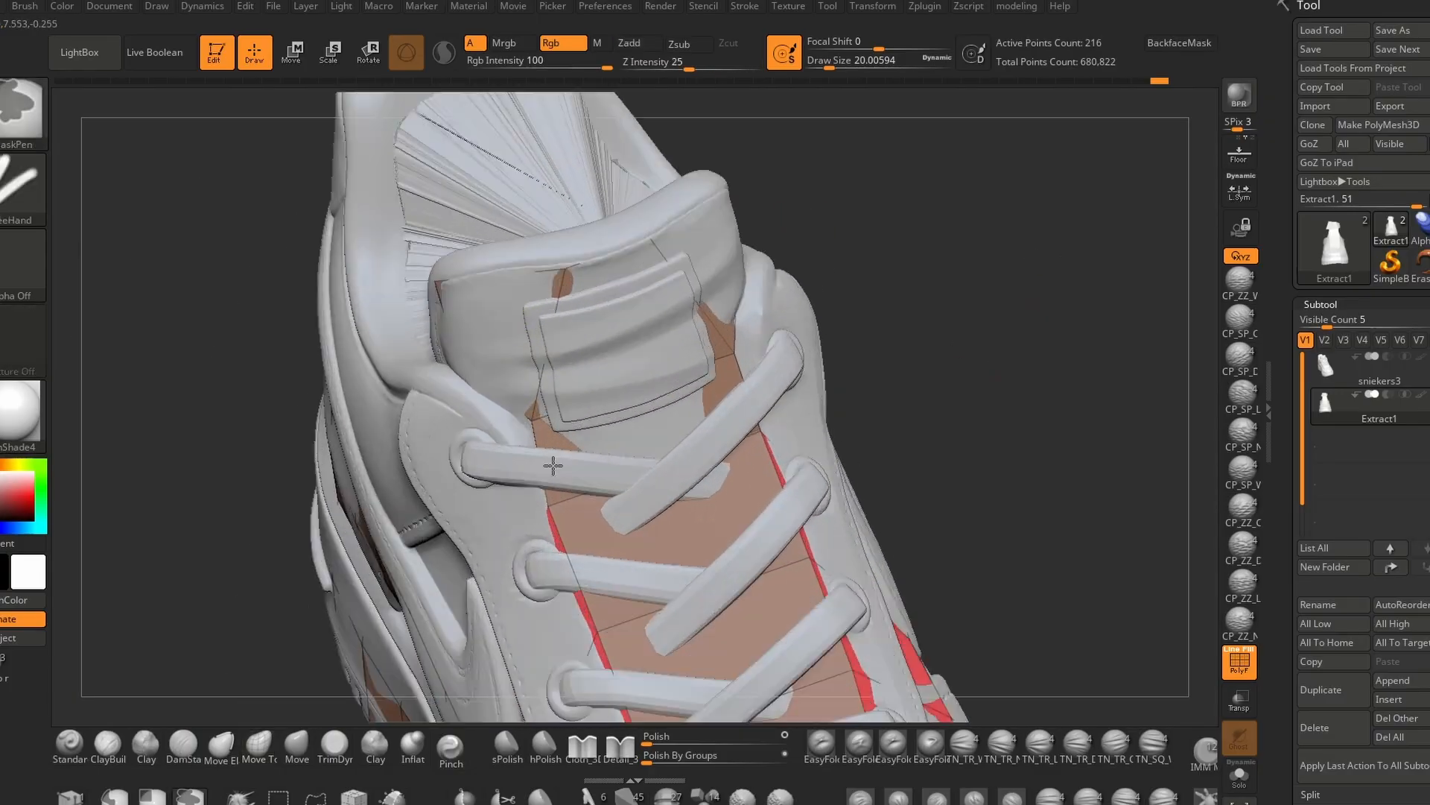
Extrude polygons outward from the base of the tongue over the top eyelet area.
{"action": "key", "text": "b"}
{"action": "key", "text": "z"}
{"action": "key", "text": "m"}
{"action": "left_click_drag", "start_coordinate": [523, 426], "coordinate": [462, 399]}
{"action": "mouse_move", "coordinate": [1021, 339]}
{"action": "left_mouse_down"}
{"action": "mouse_move", "coordinate": [1062, 337]}
{"action": "mouse_move", "coordinate": [1050, 320]}
{"action": "left_mouse_up"}
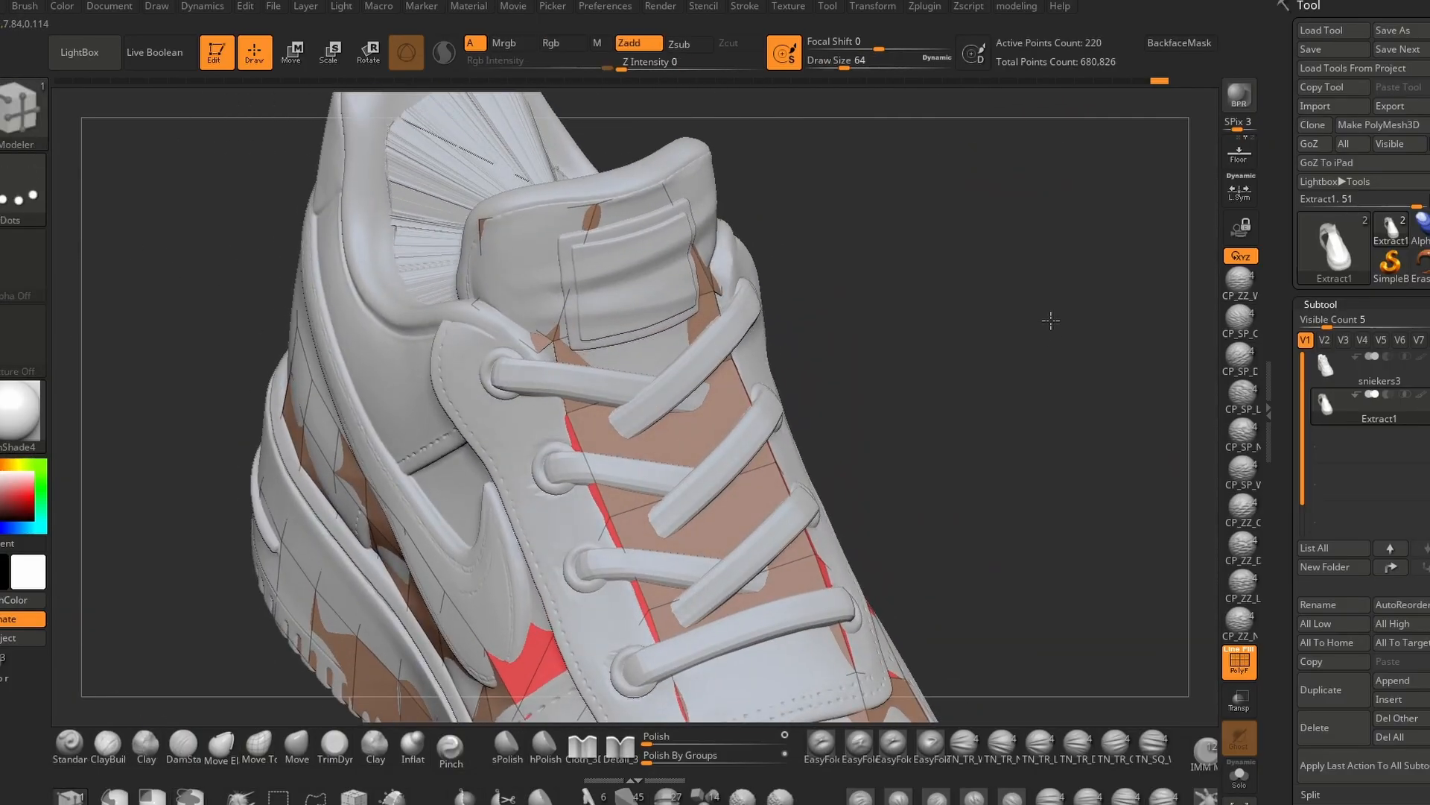
{"action": "left_click_drag", "start_coordinate": [514, 327], "coordinate": [470, 400]}
{"action": "left_click_drag", "start_coordinate": [1050, 328], "coordinate": [894, 328]}
Fit the new eyelet-area points to the eyestay and collar edge with Move Topological.
{"action": "left_click_drag", "start_coordinate": [647, 308], "coordinate": [782, 326]}
{"action": "mouse_move", "coordinate": [775, 419]}
{"action": "right_mouse_down", "text": "ctrl"}
{"action": "mouse_move", "coordinate": [476, 470]}
{"action": "mouse_move", "coordinate": [914, 380]}
{"action": "mouse_move", "coordinate": [640, 238]}
{"action": "right_mouse_up", "text": "ctrl"}
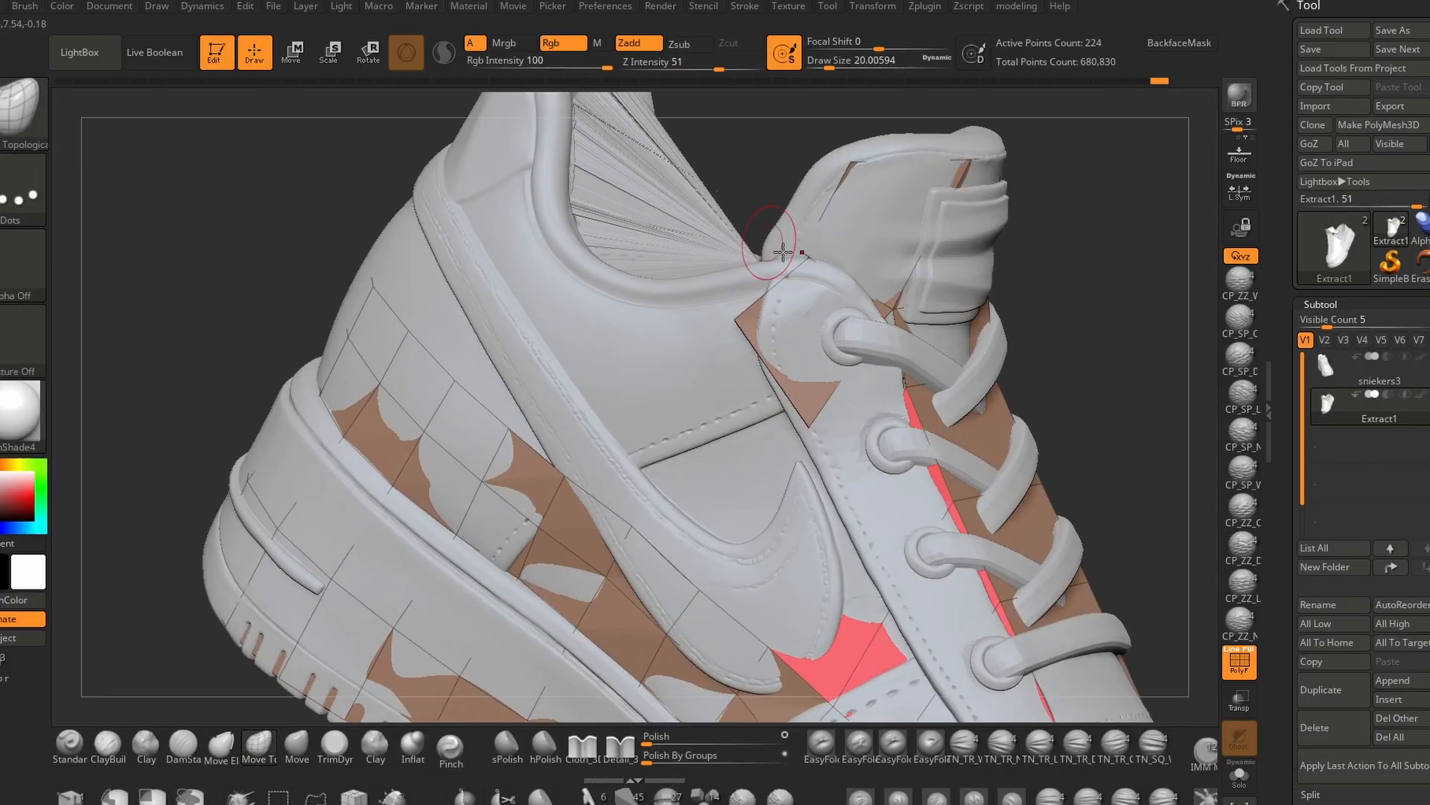
{"action": "right_click_drag", "start_coordinate": [783, 252], "coordinate": [596, 223], "text": "ctrl"}
{"action": "right_click_drag", "start_coordinate": [358, 417], "coordinate": [477, 433]}
{"action": "mouse_move", "coordinate": [298, 373]}
{"action": "right_mouse_down", "text": "ctrl"}
{"action": "mouse_move", "coordinate": [186, 555]}
{"action": "mouse_move", "coordinate": [197, 650]}
{"action": "mouse_move", "coordinate": [182, 667]}
{"action": "mouse_move", "coordinate": [335, 596]}
{"action": "right_mouse_up", "text": "ctrl"}
{"action": "mouse_move", "coordinate": [800, 378]}
{"action": "right_mouse_down", "text": "ctrl"}
{"action": "mouse_move", "coordinate": [929, 383]}
{"action": "mouse_move", "coordinate": [535, 434]}
{"action": "right_mouse_up", "text": "ctrl"}
{"action": "right_click_drag", "start_coordinate": [1008, 366], "coordinate": [265, 712]}
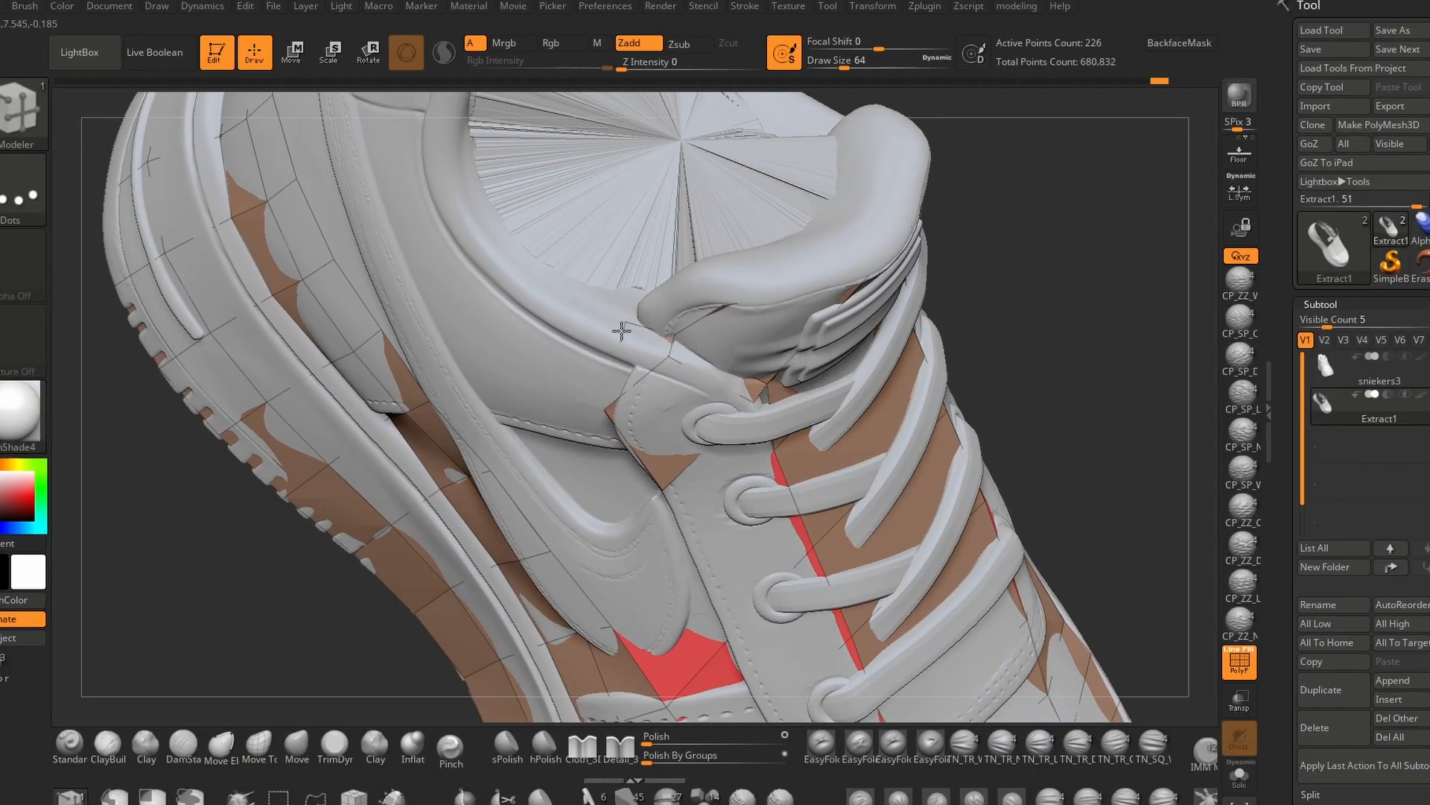
Extrude a strip of polygons along the collar rim from the eyestay toward the heel, fitting its points to the sculpt.
{"action": "left_click_drag", "start_coordinate": [621, 330], "coordinate": [584, 357]}
{"action": "mouse_move", "coordinate": [998, 250]}
{"action": "left_mouse_down"}
{"action": "mouse_move", "coordinate": [1038, 265]}
{"action": "mouse_move", "coordinate": [383, 587]}
{"action": "left_mouse_up"}
{"action": "left_click", "coordinate": [257, 747]}
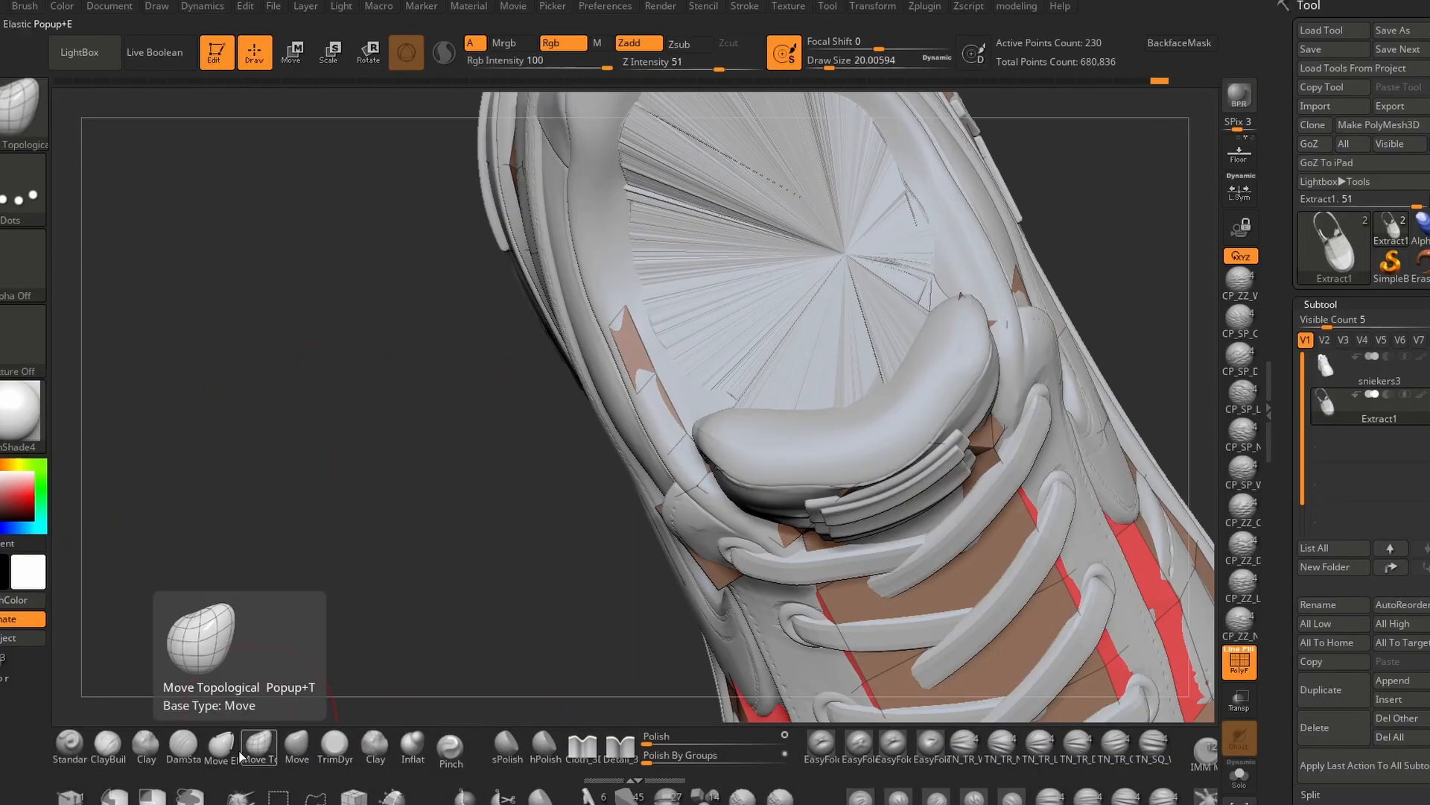
{"action": "right_click_drag", "start_coordinate": [590, 229], "coordinate": [477, 458]}
{"action": "left_click_drag", "start_coordinate": [631, 299], "coordinate": [651, 153]}
{"action": "right_click_drag", "start_coordinate": [651, 153], "coordinate": [631, 267], "text": "alt"}
{"action": "left_click_drag", "start_coordinate": [631, 270], "coordinate": [643, 218]}
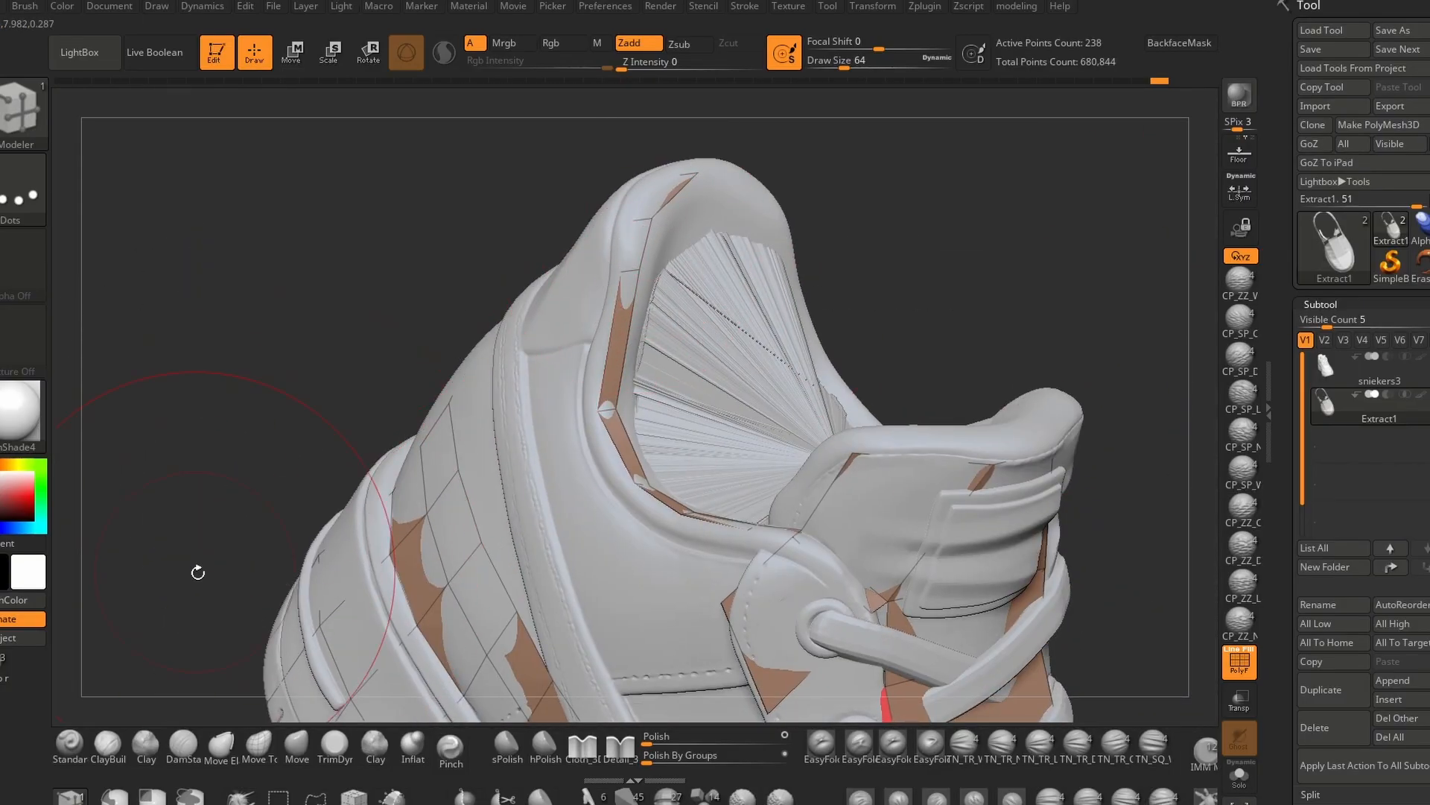
Continue the collar strip around the heel, placing its points on the rim with Move Topological.
{"action": "right_click_drag", "start_coordinate": [685, 162], "coordinate": [1016, 617]}
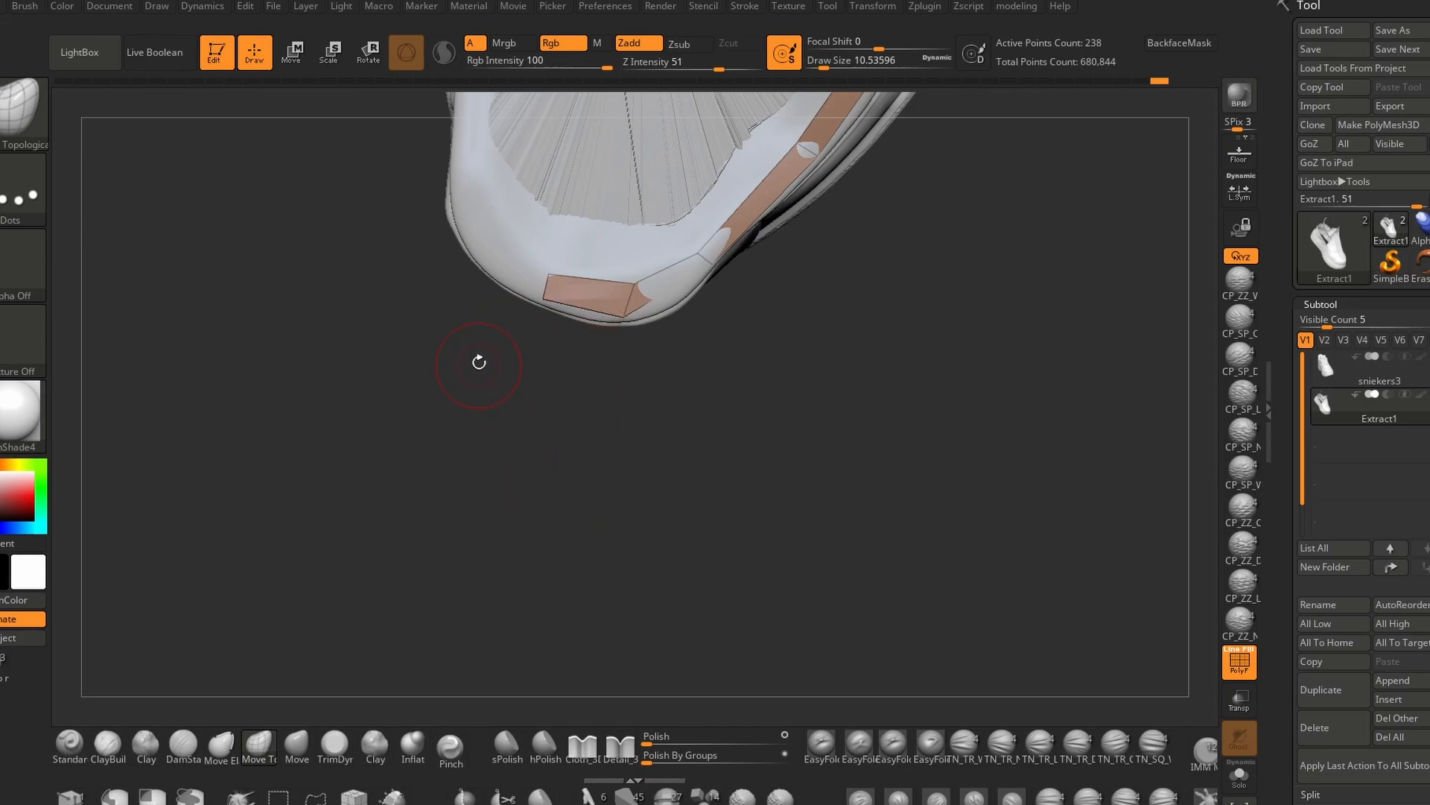
{"action": "mouse_move", "coordinate": [479, 362]}
{"action": "right_mouse_down"}
{"action": "mouse_move", "coordinate": [923, 303]}
{"action": "mouse_move", "coordinate": [1096, 436]}
{"action": "mouse_move", "coordinate": [1049, 376]}
{"action": "mouse_move", "coordinate": [1022, 559]}
{"action": "mouse_move", "coordinate": [1043, 596]}
{"action": "right_mouse_up"}
{"action": "key", "text": "b"}
{"action": "key", "text": "z"}
{"action": "key", "text": "m"}
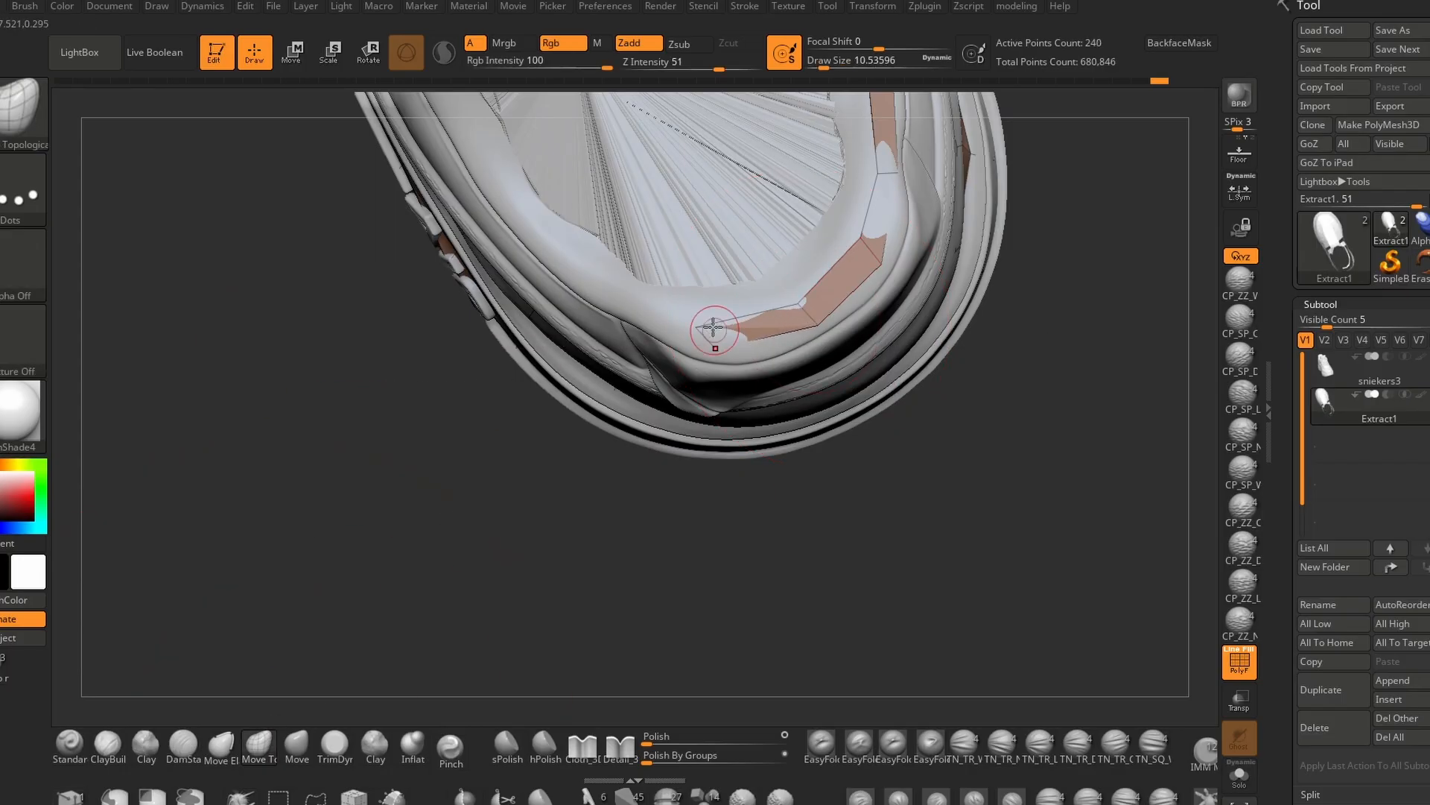
{"action": "mouse_move", "coordinate": [792, 330]}
{"action": "right_mouse_down"}
{"action": "mouse_move", "coordinate": [964, 489]}
{"action": "mouse_move", "coordinate": [753, 319]}
{"action": "mouse_move", "coordinate": [805, 196]}
{"action": "mouse_move", "coordinate": [671, 347]}
{"action": "mouse_move", "coordinate": [607, 485]}
{"action": "mouse_move", "coordinate": [482, 445]}
{"action": "right_mouse_up"}
{"action": "key", "text": "b"}
{"action": "key", "text": "z"}
{"action": "key", "text": "m"}
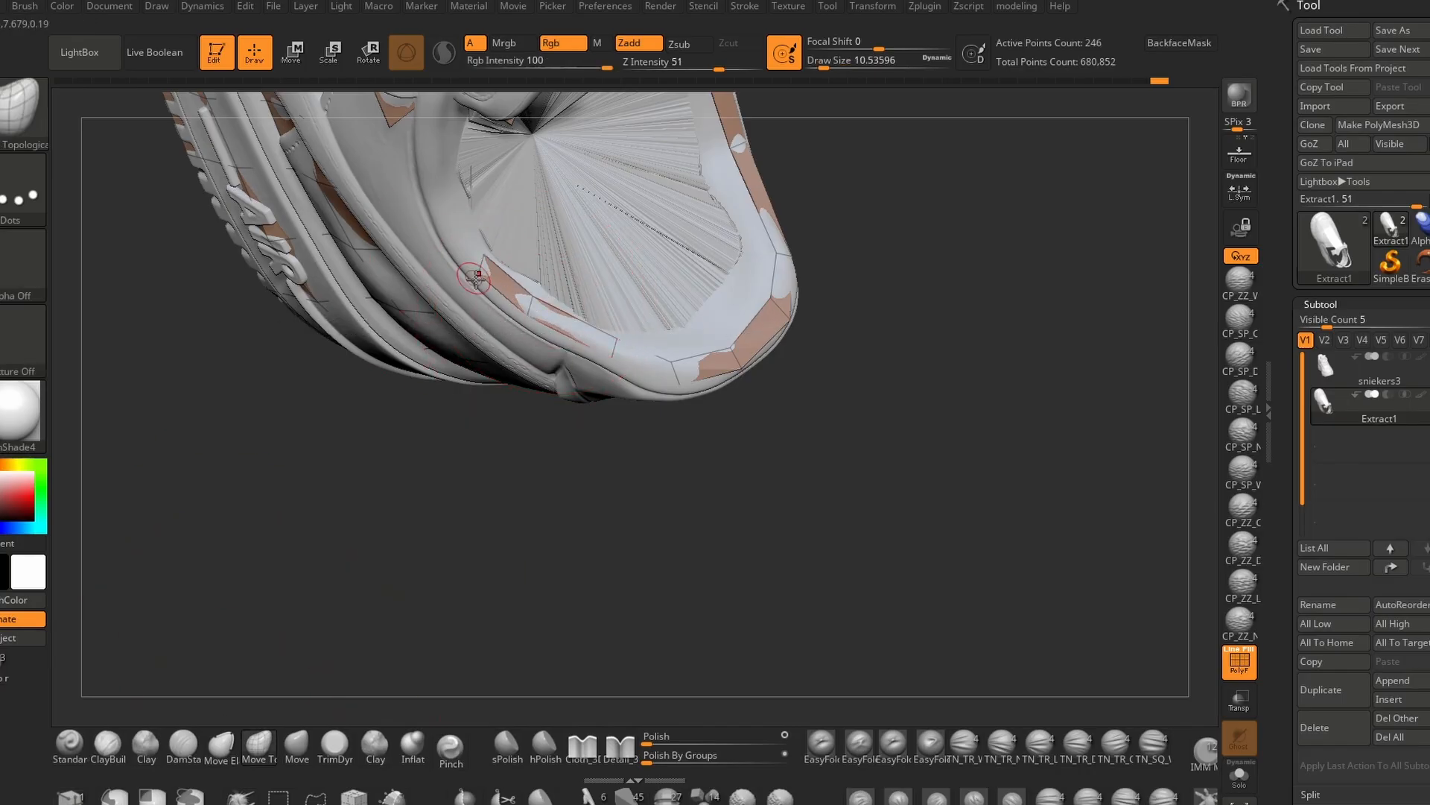
Complete the collar strip on the remaining side and fill the shell between the collar and the lower side rows.
{"action": "right_click_drag", "start_coordinate": [450, 211], "coordinate": [882, 501]}
{"action": "key", "text": "space"}
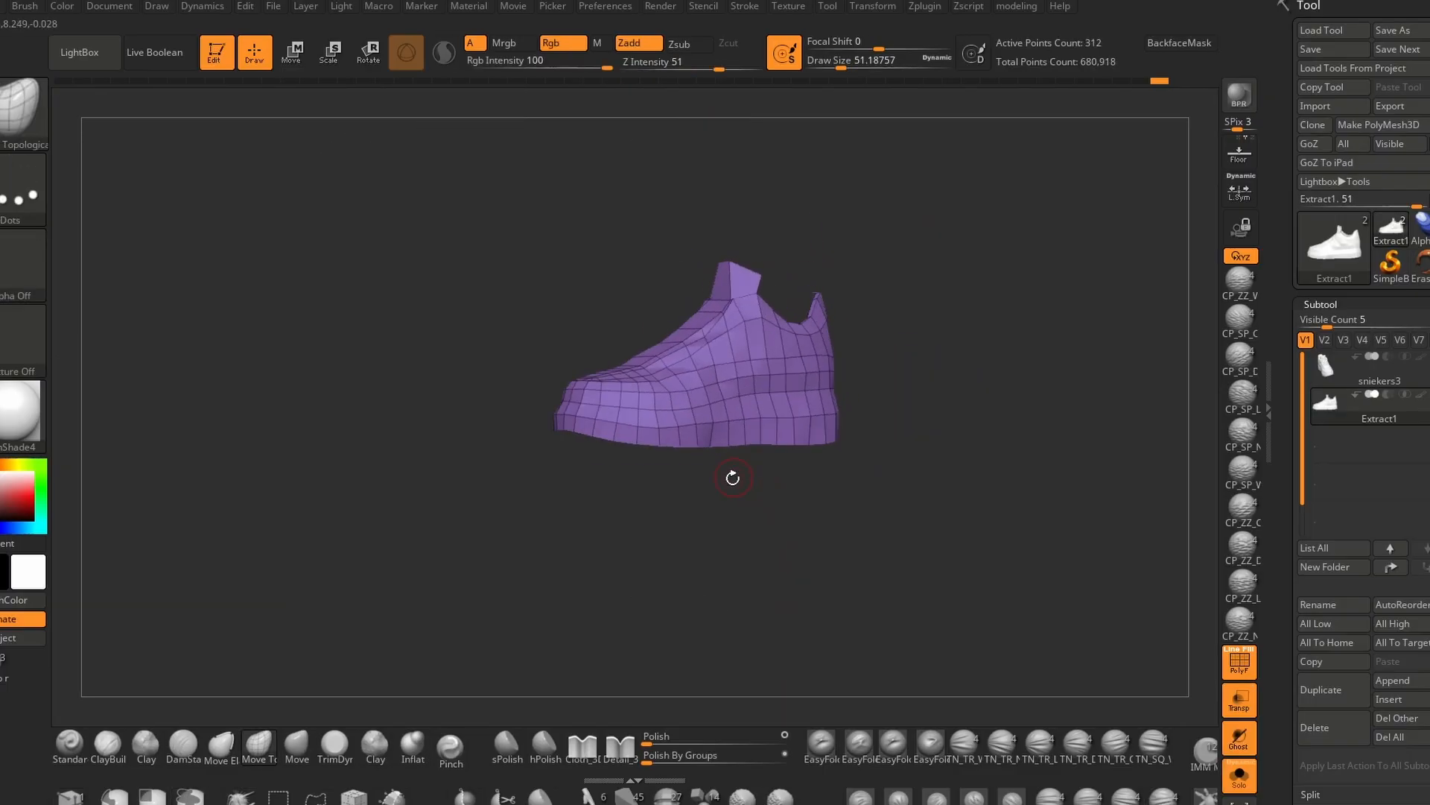
{"action": "right_click_drag", "start_coordinate": [730, 475], "coordinate": [922, 263]}
Smooth the shell's polygons across the lace area and instep.
{"action": "left_click_drag", "start_coordinate": [314, 722], "coordinate": [576, 321]}
{"action": "left_click", "coordinate": [667, 70], "text": "shift"}
{"action": "left_click_drag", "start_coordinate": [1117, 237], "coordinate": [1007, 388]}
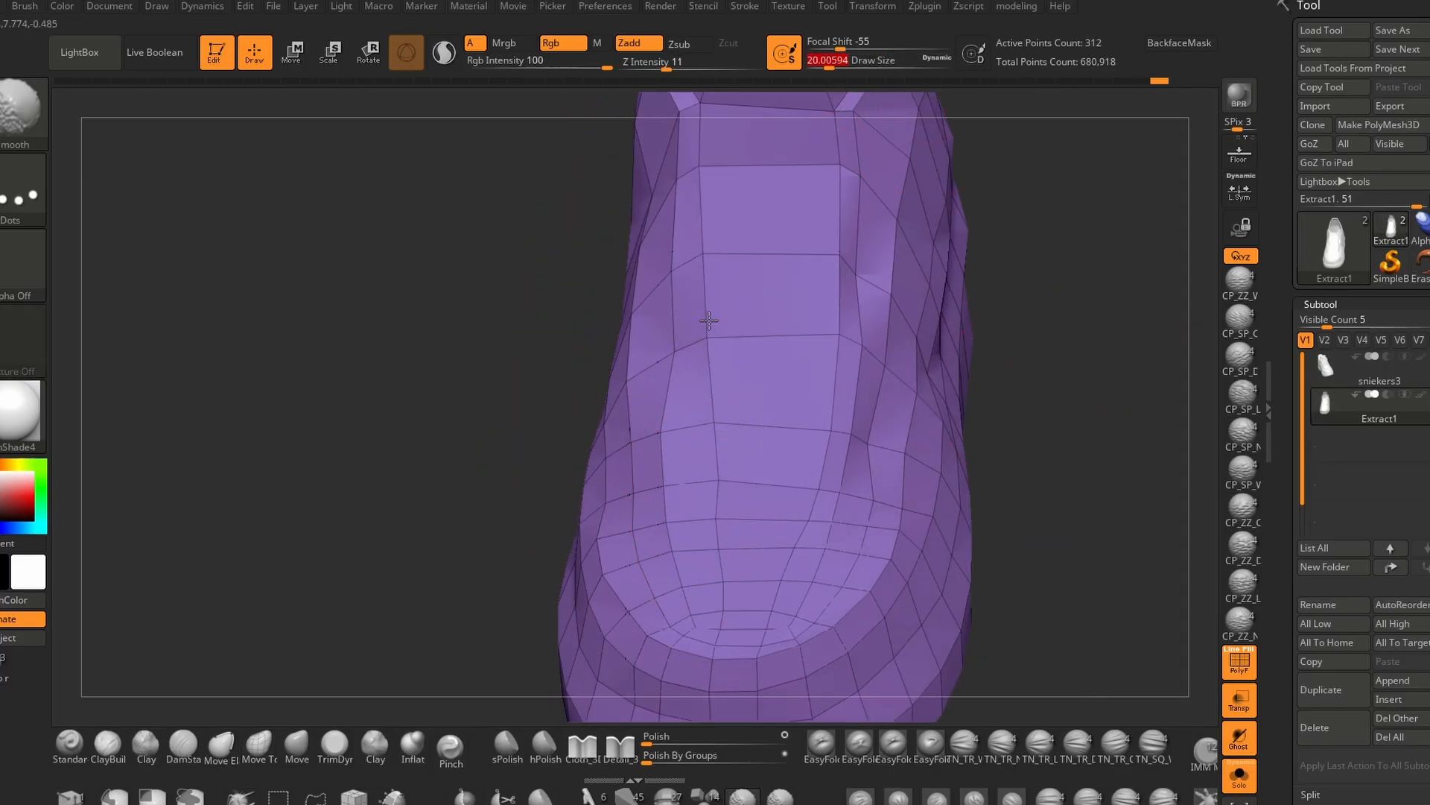
{"action": "mouse_move", "coordinate": [709, 320]}
{"action": "left_mouse_down", "text": "shift"}
{"action": "mouse_move", "coordinate": [676, 318]}
{"action": "mouse_move", "coordinate": [830, 389]}
{"action": "mouse_move", "coordinate": [766, 543]}
{"action": "mouse_move", "coordinate": [794, 320]}
{"action": "left_mouse_up", "text": "shift"}
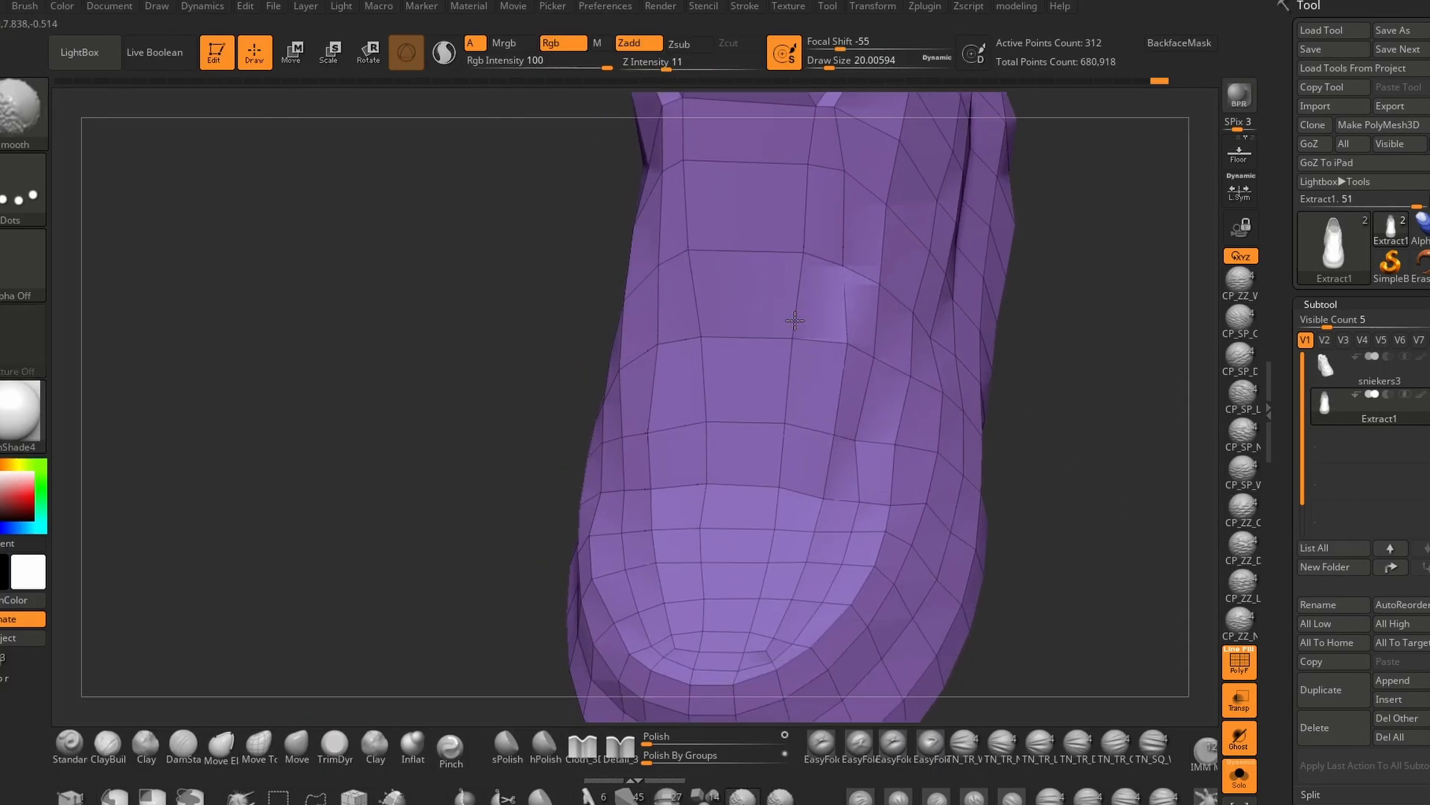
Adjust the shell with the Inflat brush and compare it with the full sneaker from below.
{"action": "left_click", "coordinate": [413, 745]}
{"action": "left_click_drag", "start_coordinate": [435, 711], "coordinate": [459, 697]}
{"action": "left_click", "coordinate": [1017, 6]}
{"action": "left_click_drag", "start_coordinate": [1015, 568], "coordinate": [1043, 388]}
{"action": "left_click", "coordinate": [1240, 777]}
{"action": "left_click_drag", "start_coordinate": [1187, 727], "coordinate": [308, 705]}
{"action": "left_click", "coordinate": [1239, 700]}
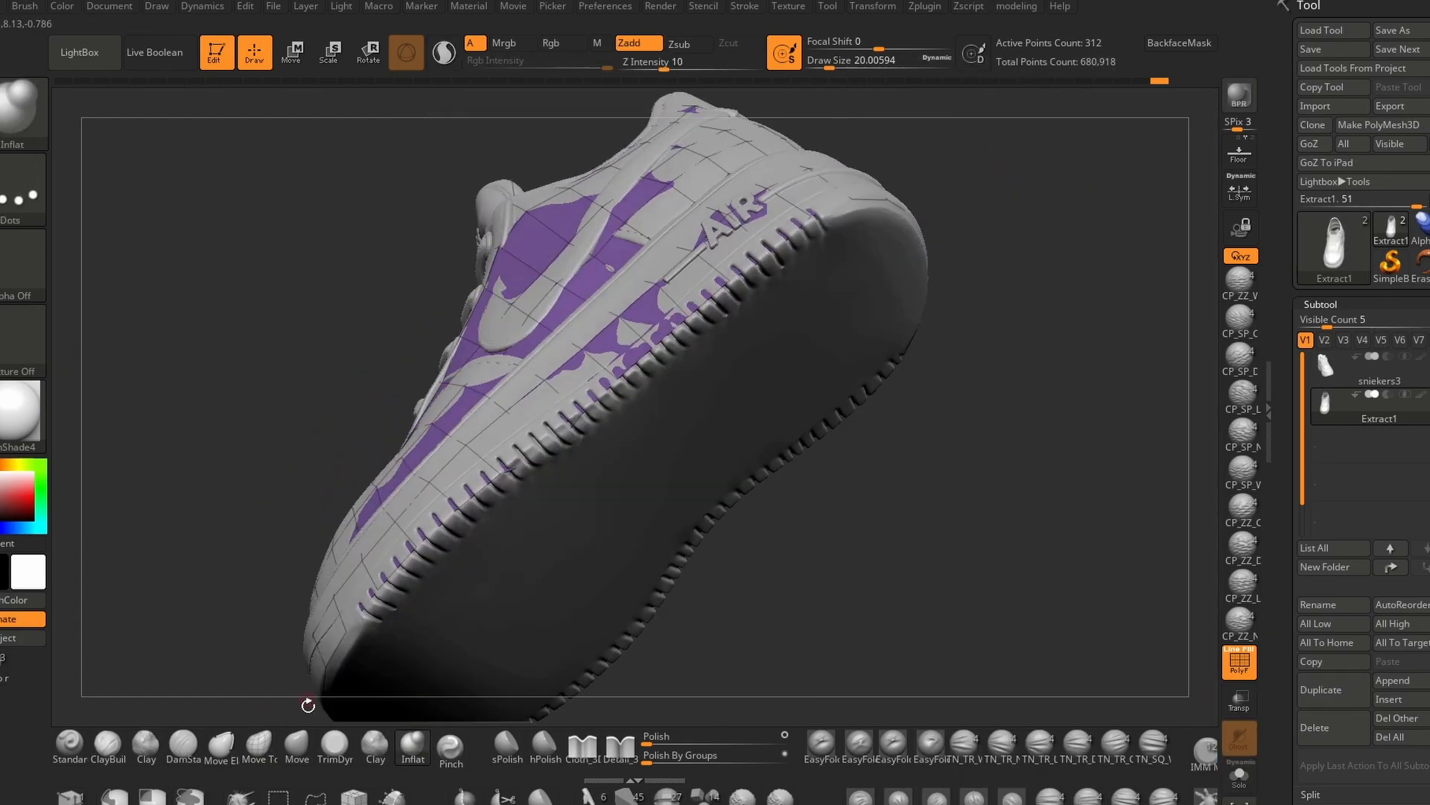
Examine the low-poly shell alone without its wireframe and over the full sneaker with the wireframe on.
{"action": "left_click", "coordinate": [1238, 777]}
{"action": "left_click_drag", "start_coordinate": [456, 399], "coordinate": [907, 450]}
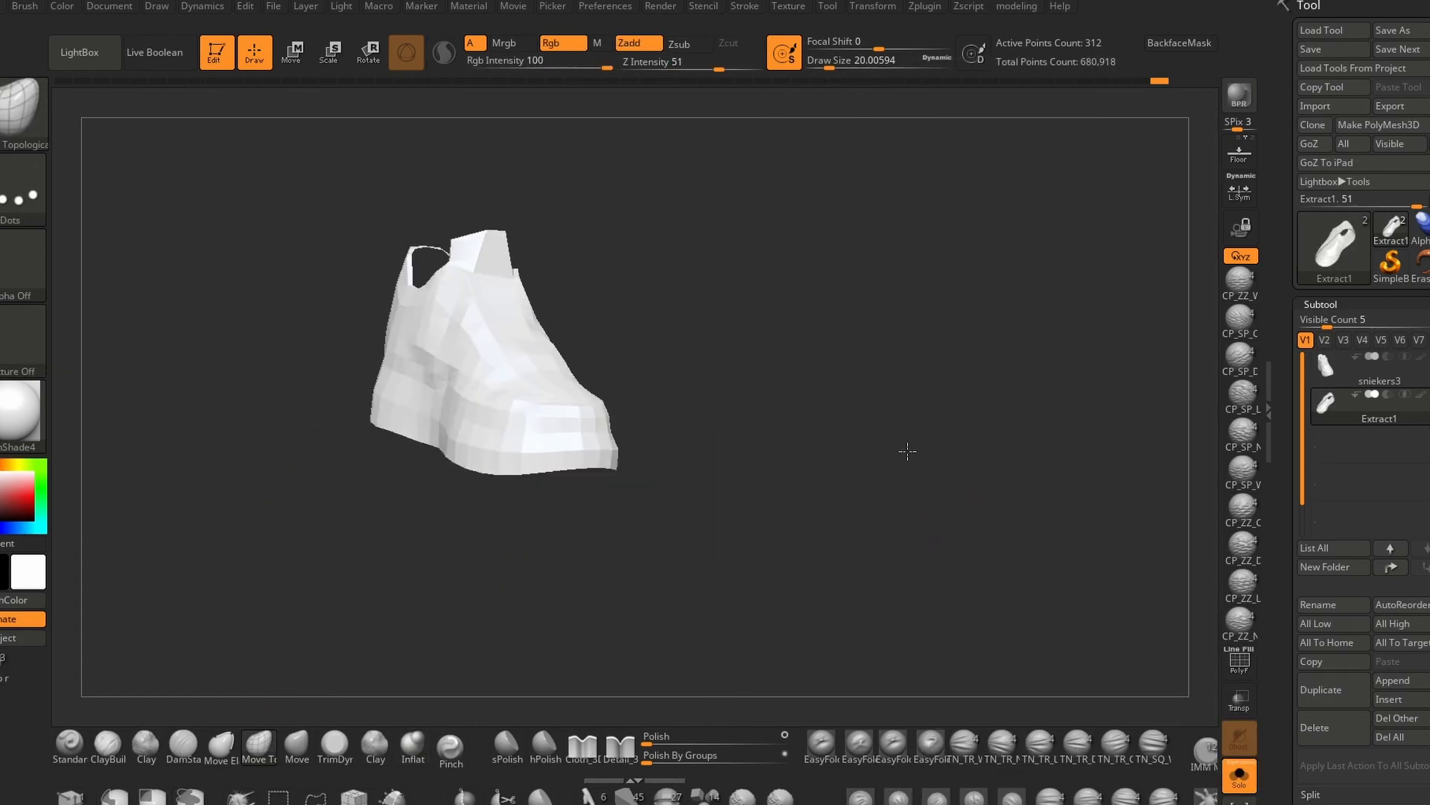
{"action": "left_click", "coordinate": [22, 414]}
{"action": "left_click", "coordinate": [1238, 776]}
{"action": "left_click", "coordinate": [1239, 662]}
{"action": "left_click_drag", "start_coordinate": [961, 536], "coordinate": [1043, 551]}
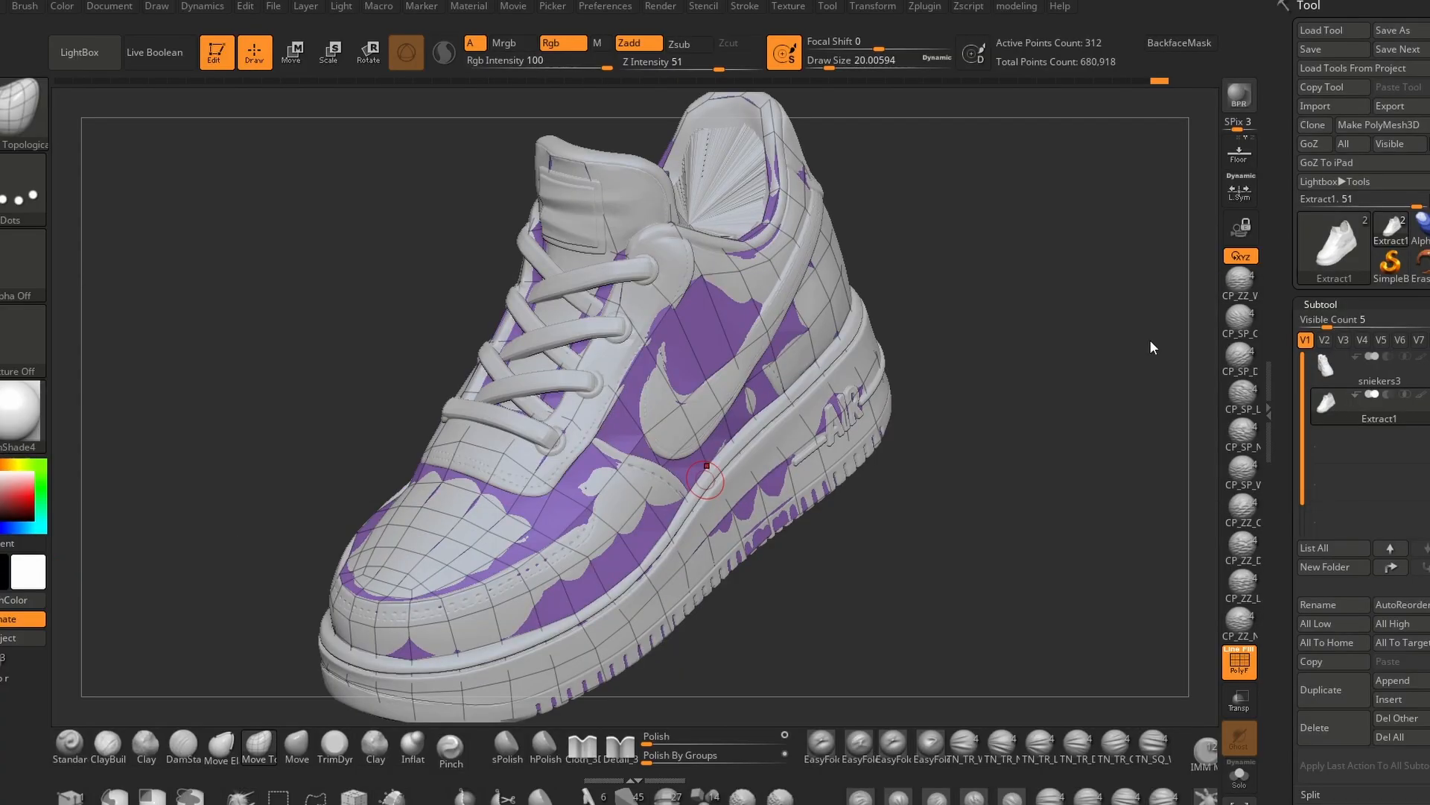
{"action": "left_click_drag", "start_coordinate": [999, 291], "coordinate": [991, 530]}
Open the polygon at the tongue's base and insert lengthwise edge loops through the tongue with ZModeler.
{"action": "left_click", "coordinate": [1239, 776]}
{"action": "mouse_move", "coordinate": [879, 454]}
{"action": "left_mouse_down"}
{"action": "mouse_move", "coordinate": [904, 469]}
{"action": "mouse_move", "coordinate": [964, 460]}
{"action": "mouse_move", "coordinate": [931, 507]}
{"action": "left_mouse_up"}
{"action": "key", "text": "b"}
{"action": "key", "text": "z"}
{"action": "key", "text": "m"}
{"action": "left_click", "coordinate": [697, 401]}
{"action": "left_click_drag", "start_coordinate": [1024, 399], "coordinate": [1089, 304]}
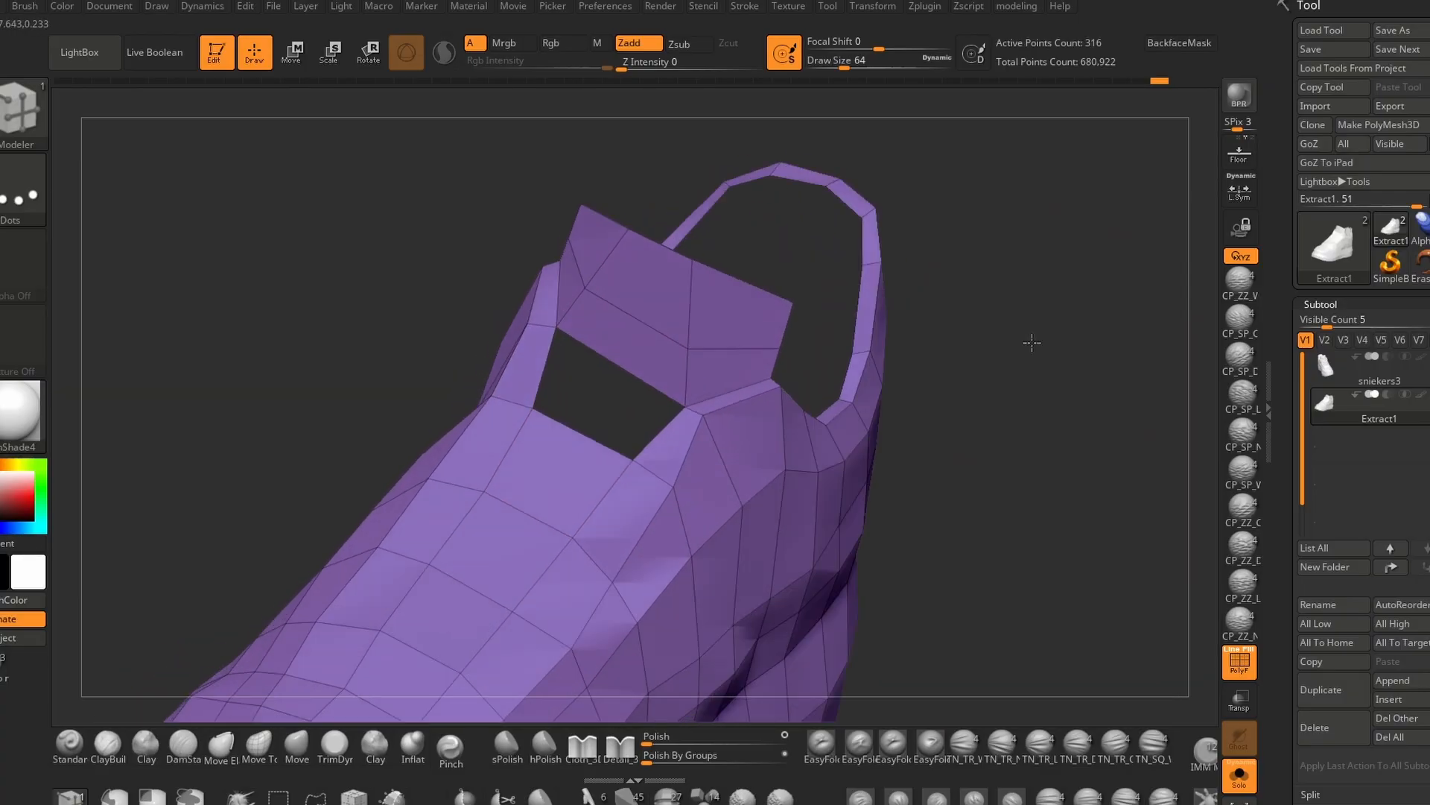
{"action": "left_click_drag", "start_coordinate": [1032, 342], "coordinate": [968, 407]}
{"action": "left_click", "coordinate": [1246, 785]}
{"action": "left_click", "coordinate": [1246, 784]}
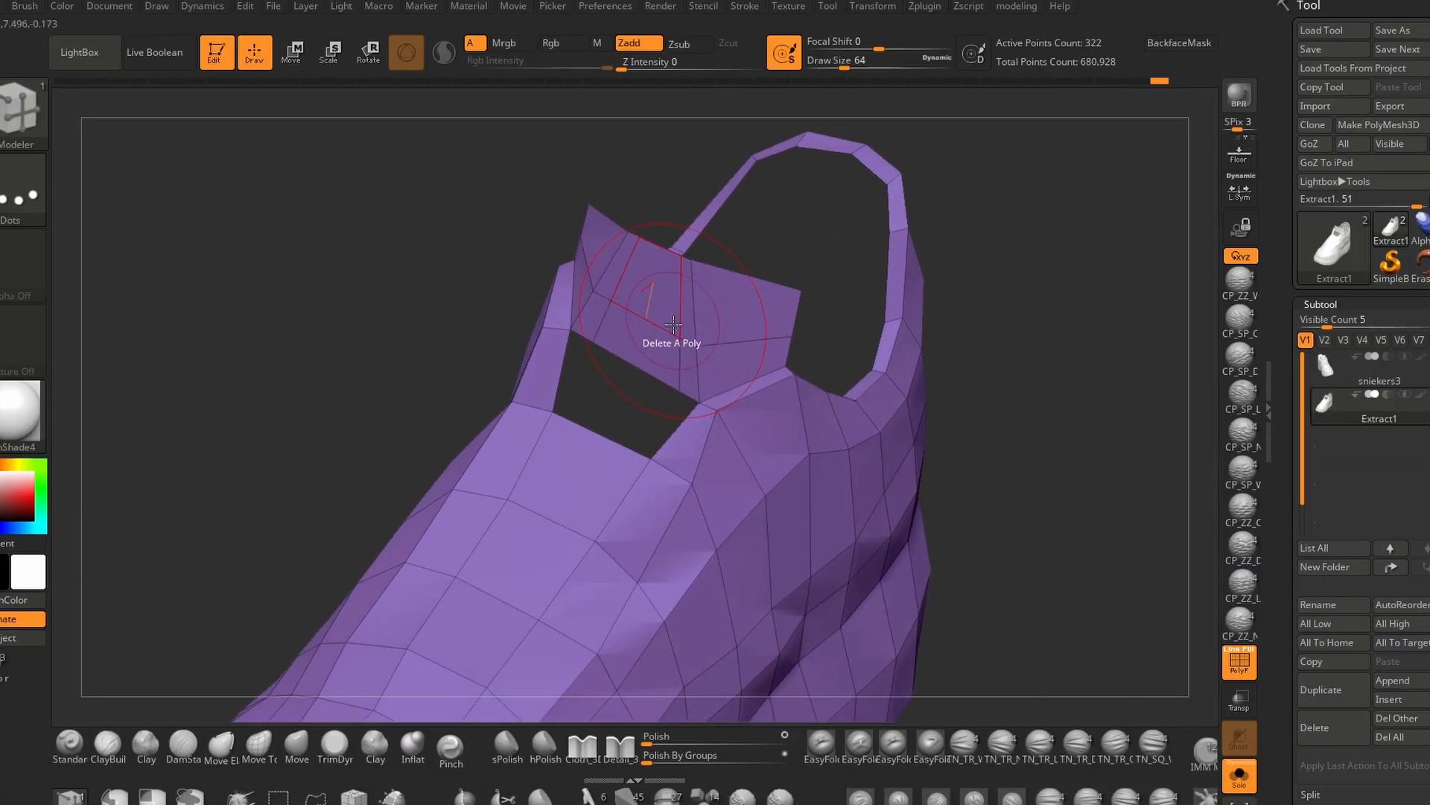
Fit the tongue's added points to the sculpted tongue with Move Topological, checking from the side.
{"action": "left_click", "coordinate": [1239, 775]}
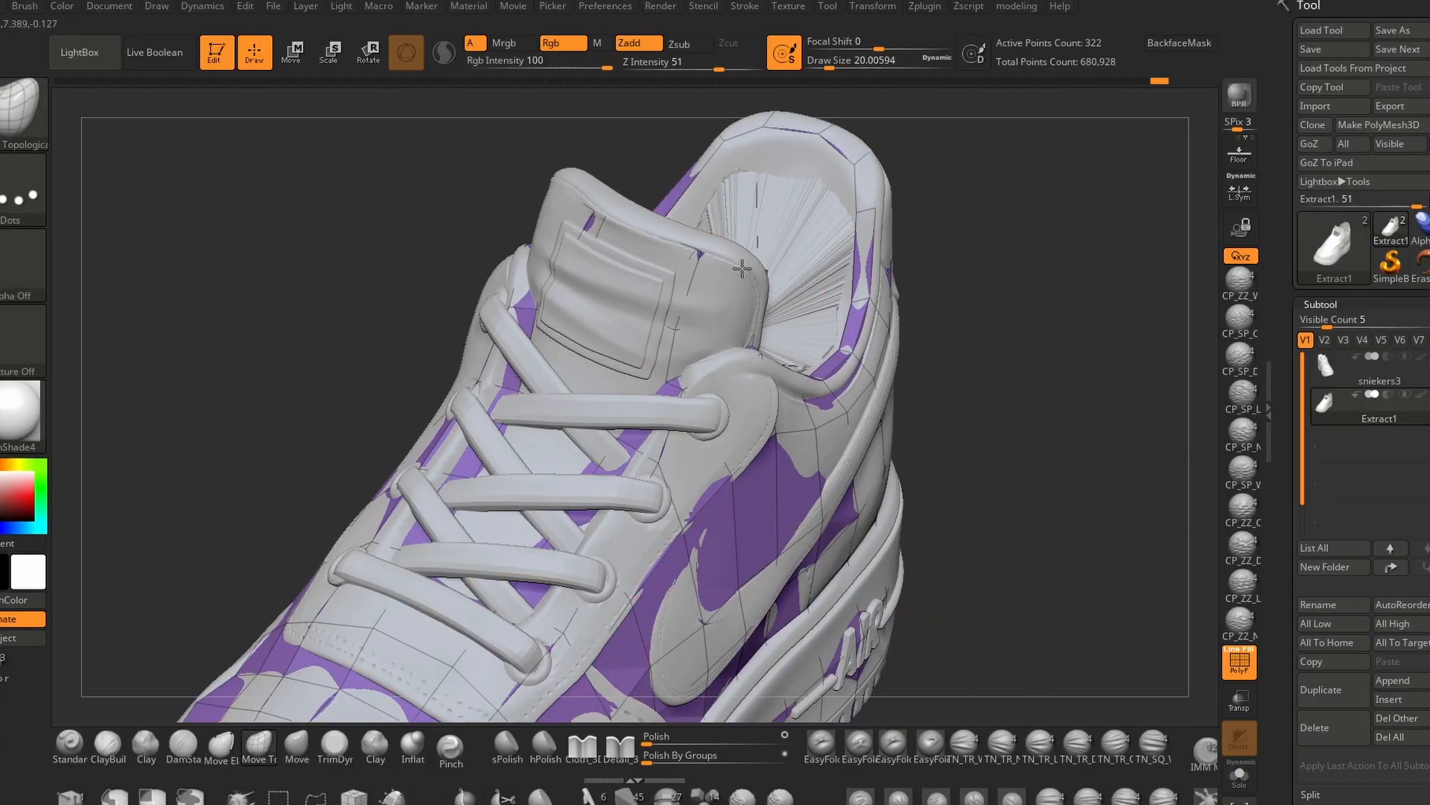
{"action": "left_click_drag", "start_coordinate": [961, 269], "coordinate": [535, 291]}
{"action": "key", "text": "alt+s"}
{"action": "left_click_drag", "start_coordinate": [732, 117], "coordinate": [668, 162]}
{"action": "left_click_drag", "start_coordinate": [680, 350], "coordinate": [836, 230]}
{"action": "key", "text": "alt+s"}
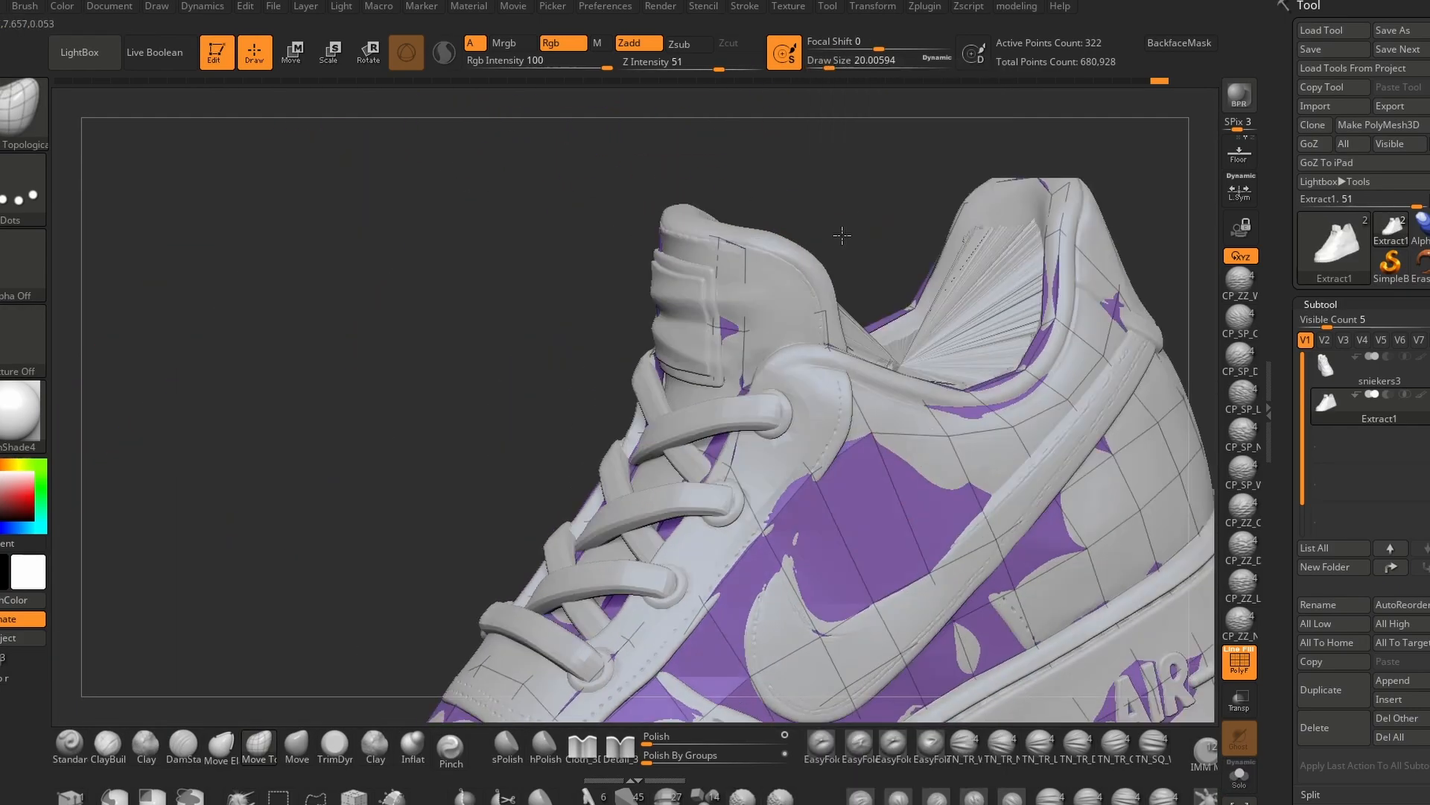
{"action": "key", "text": "alt+s"}
{"action": "left_click_drag", "start_coordinate": [865, 149], "coordinate": [832, 305]}
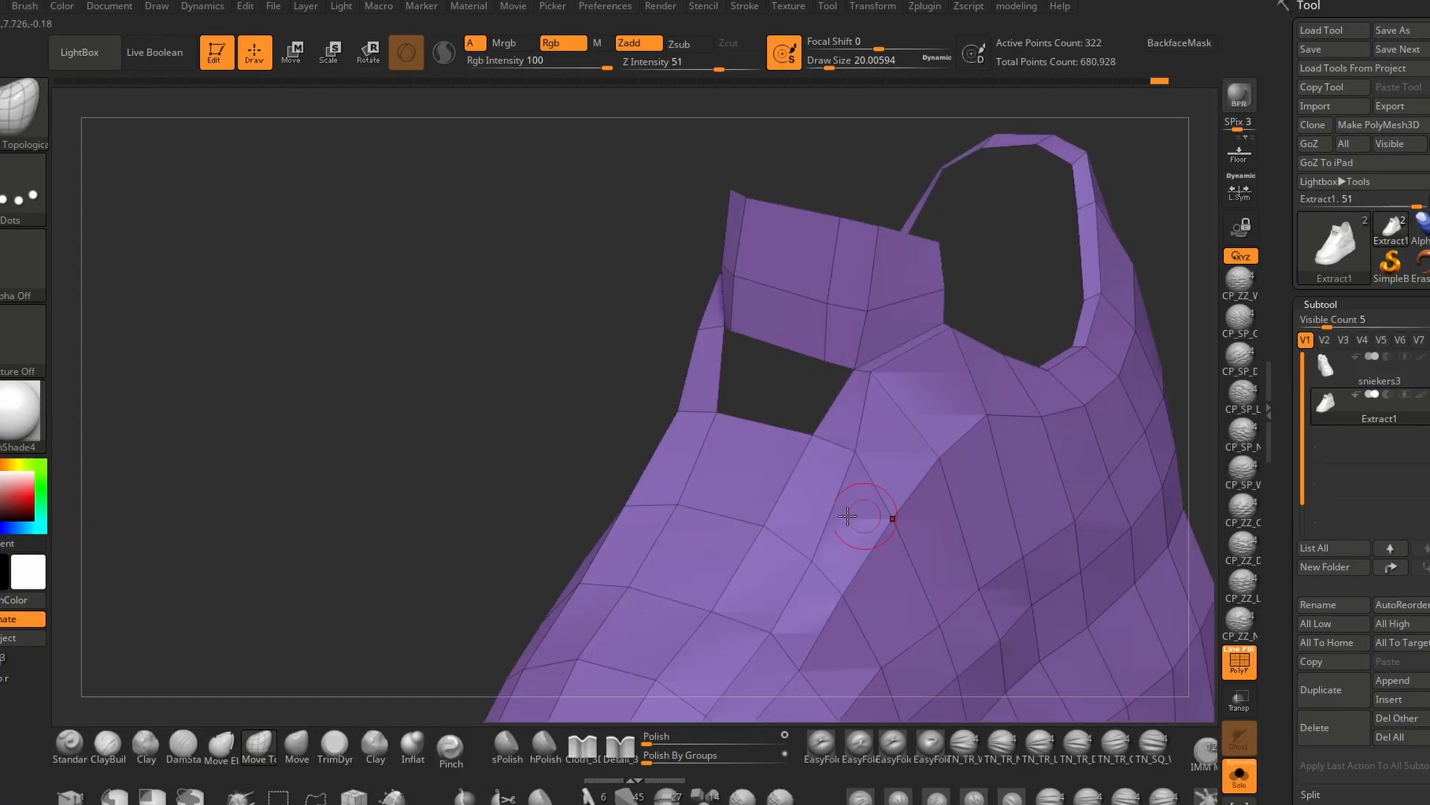
Extrude the lace strip's end edge into the opening below the tongue and bridge the gap on one side.
{"action": "mouse_move", "coordinate": [745, 387]}
{"action": "left_mouse_down"}
{"action": "mouse_move", "coordinate": [1085, 293]}
{"action": "mouse_move", "coordinate": [827, 343]}
{"action": "mouse_move", "coordinate": [1024, 409]}
{"action": "left_mouse_up"}
{"action": "key", "text": "b"}
{"action": "key", "text": "z"}
{"action": "key", "text": "m"}
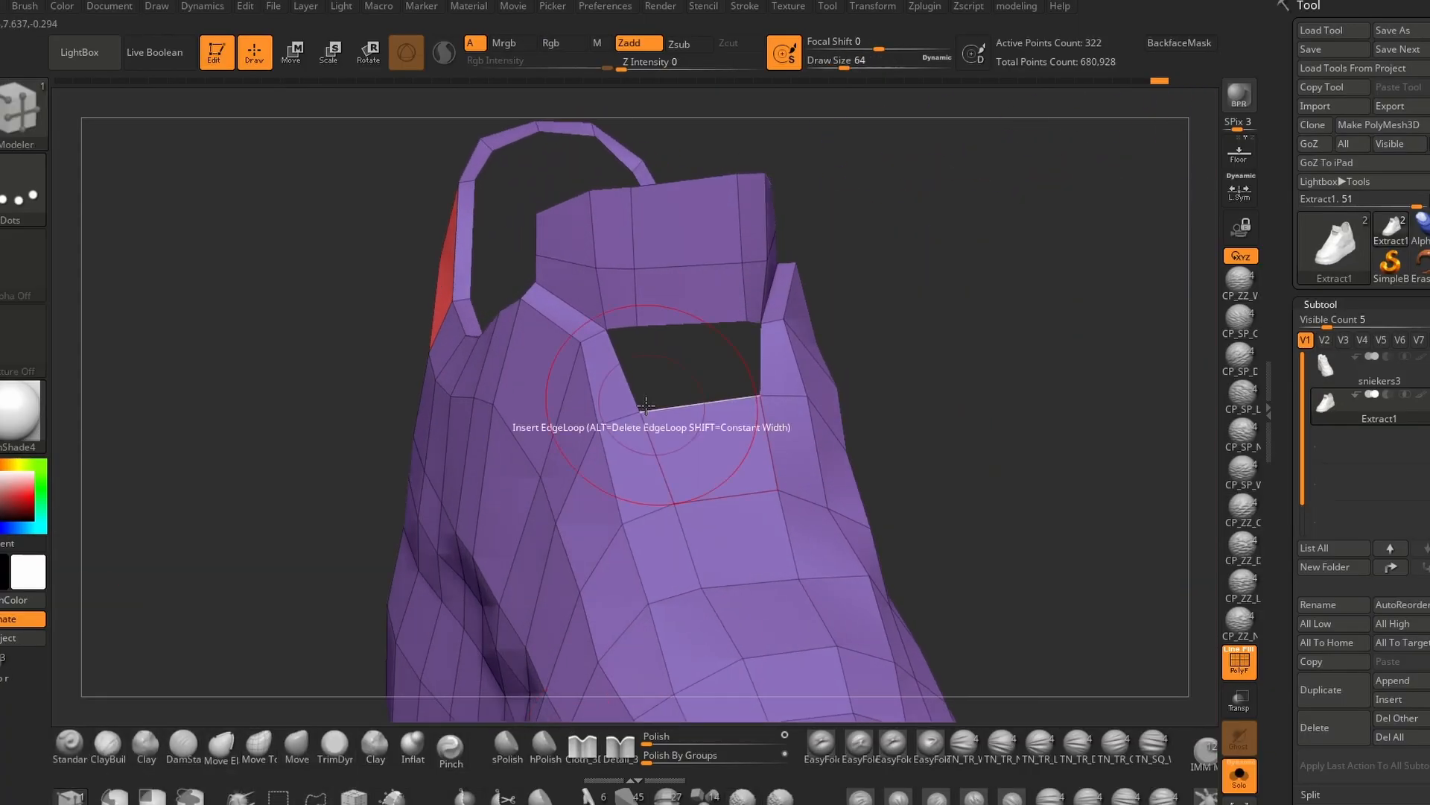
{"action": "left_click_drag", "start_coordinate": [682, 414], "coordinate": [677, 365]}
{"action": "key", "text": "space"}
{"action": "left_click", "coordinate": [417, 434]}
{"action": "left_click", "coordinate": [646, 386]}
{"action": "left_click", "coordinate": [623, 331]}
{"action": "left_click_drag", "start_coordinate": [991, 388], "coordinate": [887, 387]}
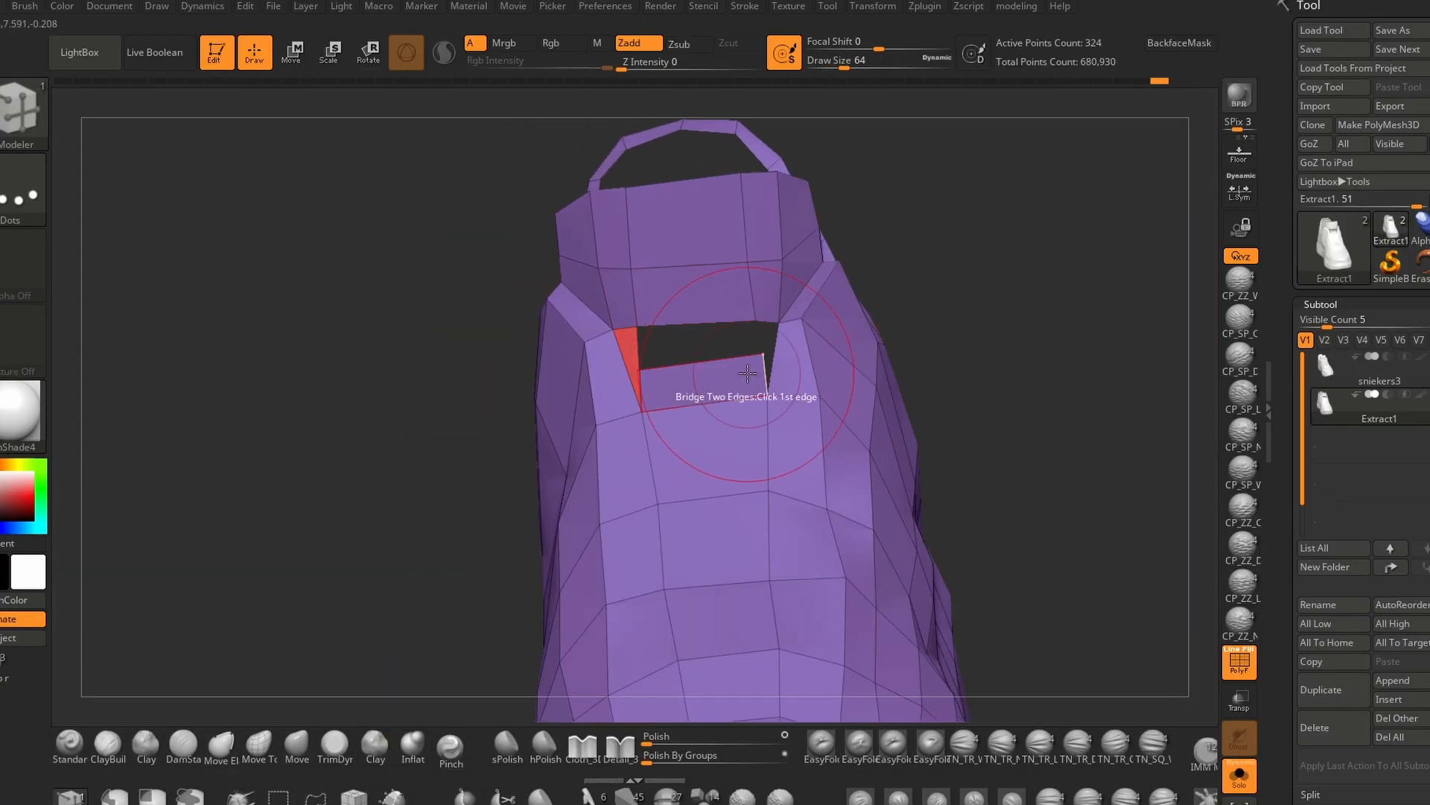
Bridge the gap on the opposite side of the opening below the tongue.
{"action": "left_click_drag", "start_coordinate": [806, 361], "coordinate": [868, 362]}
{"action": "key", "text": "b"}
{"action": "key", "text": "z"}
{"action": "key", "text": "m"}
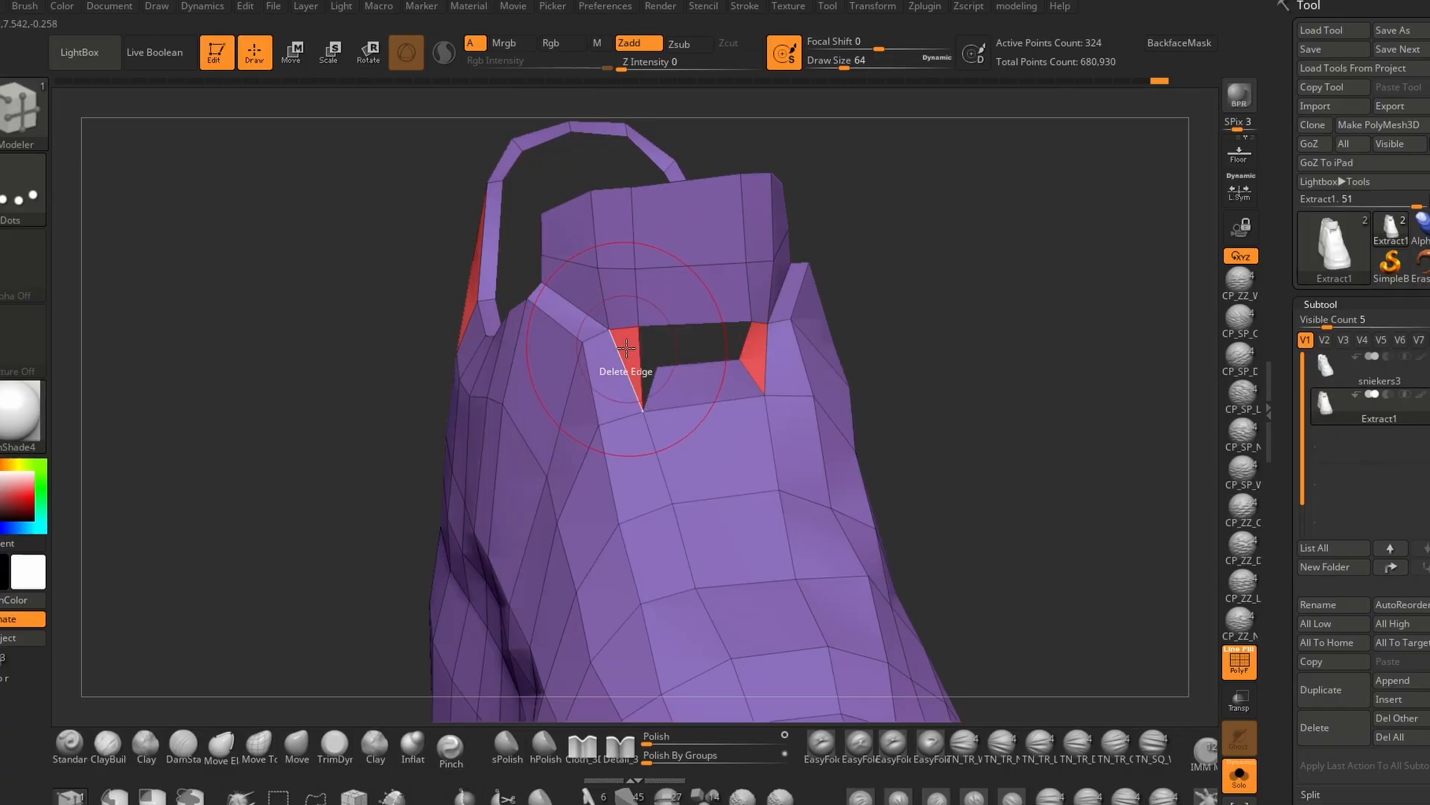
Bridge the remaining middle gap between the lace strip's end and the tongue's base.
{"action": "left_click", "coordinate": [695, 323]}
{"action": "mouse_move", "coordinate": [1043, 514]}
{"action": "left_mouse_down"}
{"action": "mouse_move", "coordinate": [973, 526]}
{"action": "mouse_move", "coordinate": [1028, 514]}
{"action": "left_mouse_up"}
{"action": "right_click_drag", "start_coordinate": [834, 447], "coordinate": [781, 209], "text": "ctrl"}
{"action": "left_click_drag", "start_coordinate": [1014, 553], "coordinate": [978, 399]}
{"action": "right_click_drag", "start_coordinate": [977, 399], "coordinate": [961, 521], "text": "ctrl"}
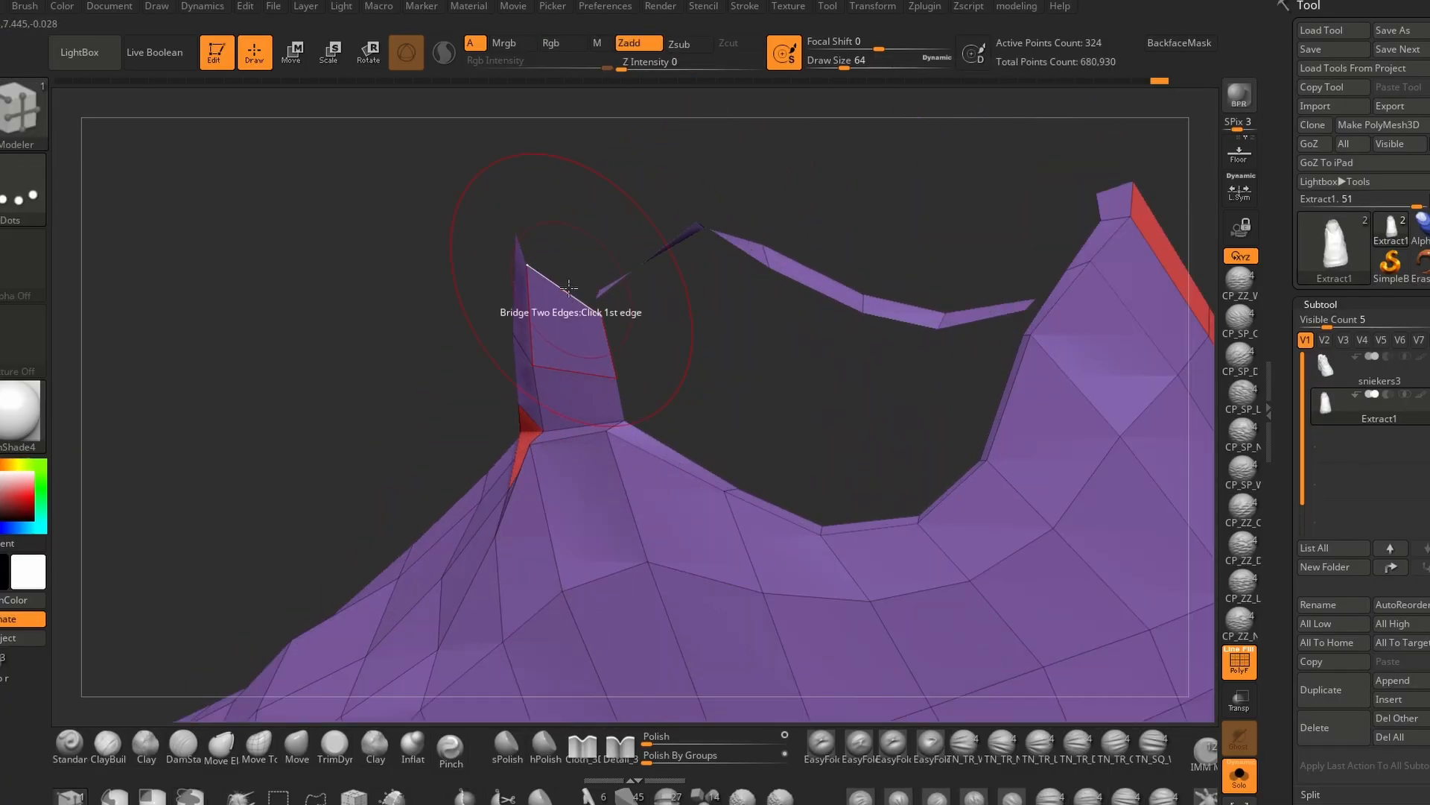
Extrude the tongue's side and upper border edges with ZModeler to continue the strip along its rim.
{"action": "left_click_drag", "start_coordinate": [633, 319], "coordinate": [655, 328]}
{"action": "right_click_drag", "start_coordinate": [596, 373], "coordinate": [545, 317], "text": "ctrl"}
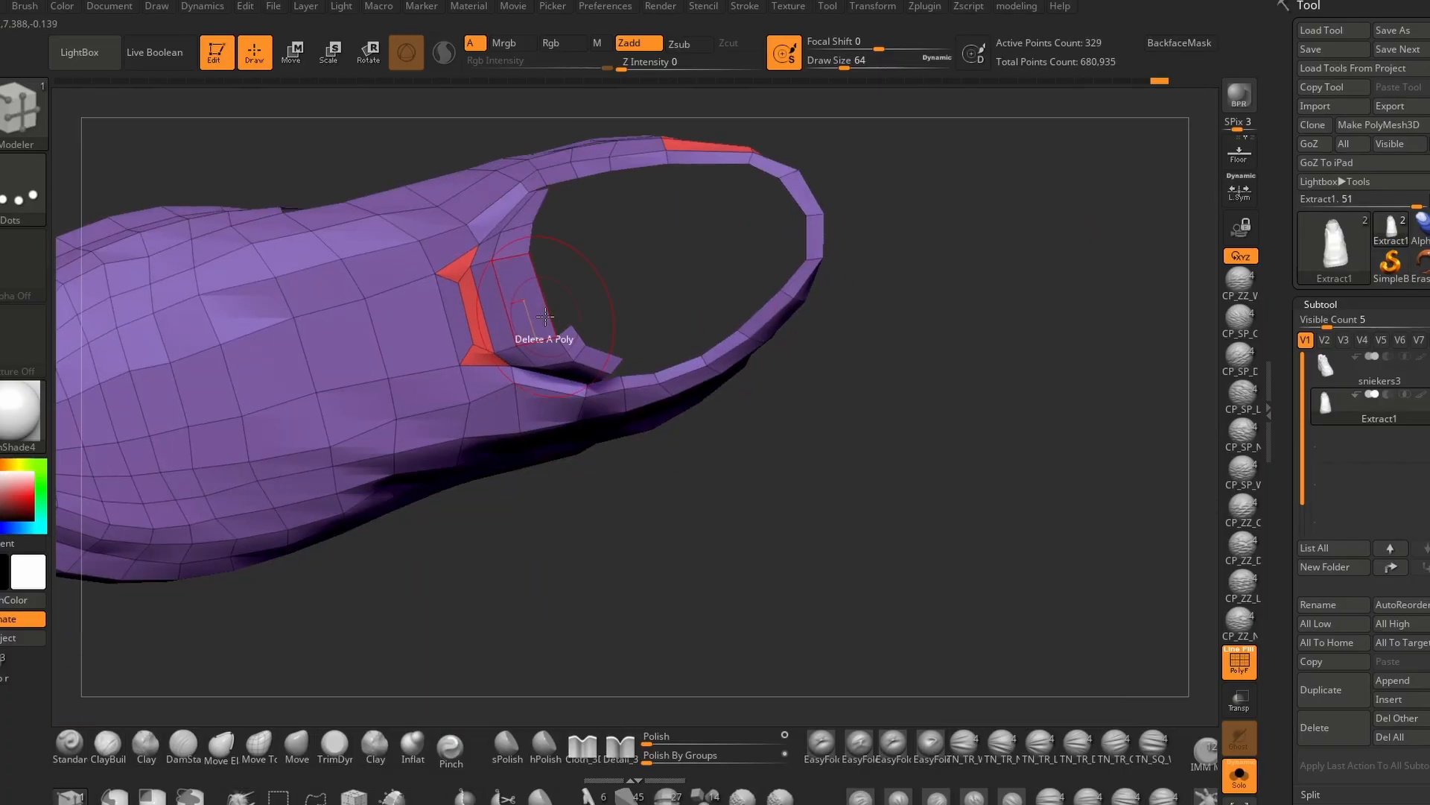
{"action": "left_click_drag", "start_coordinate": [920, 648], "coordinate": [932, 588]}
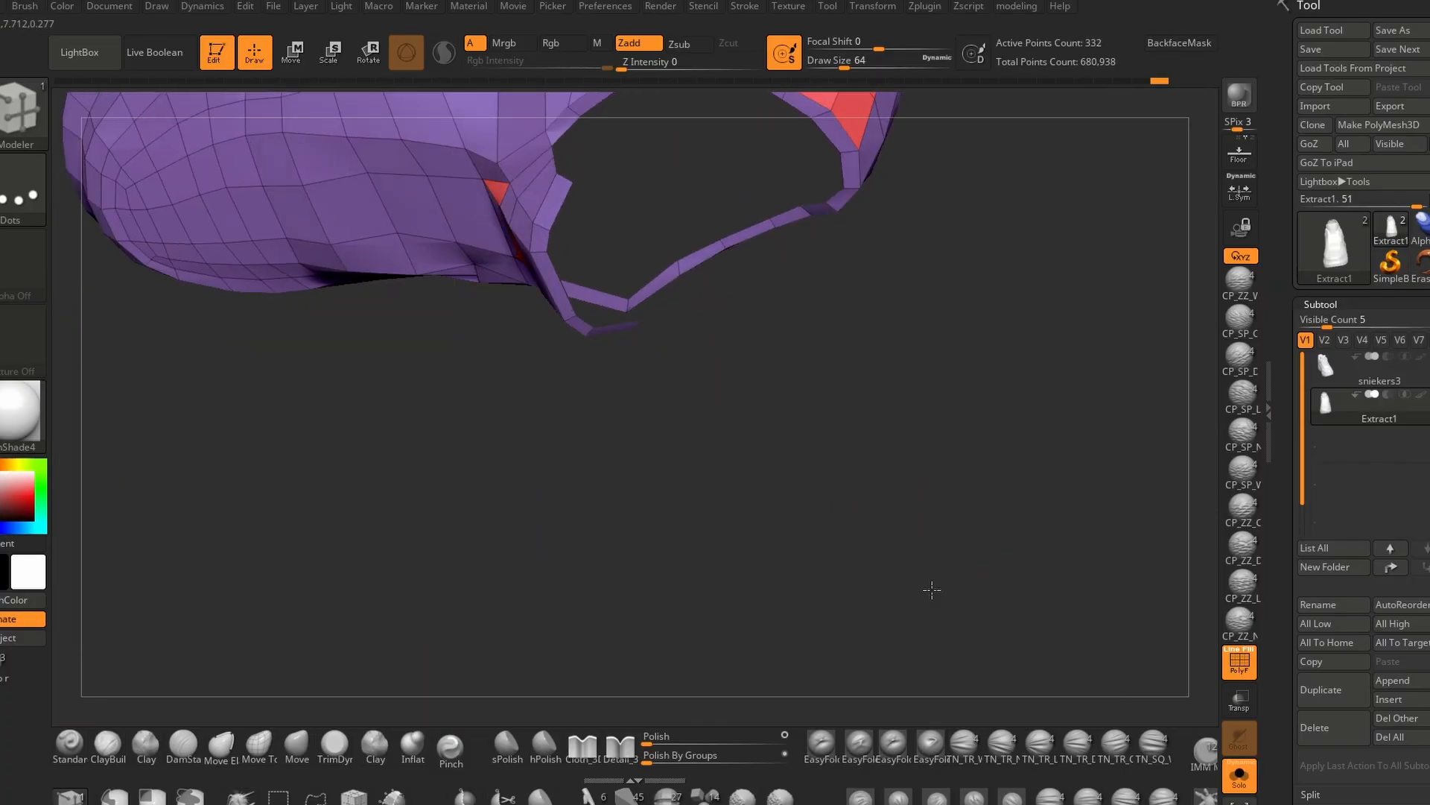
{"action": "right_click_drag", "start_coordinate": [932, 588], "coordinate": [939, 477], "text": "ctrl"}
{"action": "left_click_drag", "start_coordinate": [570, 357], "coordinate": [604, 387]}
{"action": "left_click_drag", "start_coordinate": [998, 335], "coordinate": [991, 506]}
{"action": "left_click", "coordinate": [934, 383]}
{"action": "right_click_drag", "start_coordinate": [990, 506], "coordinate": [1002, 573], "text": "ctrl"}
Examine the tongue's rim and its junction with the laces from the side and front, comparing the shell with the sculpt.
{"action": "left_click", "coordinate": [1239, 777]}
{"action": "left_click_drag", "start_coordinate": [1043, 536], "coordinate": [1101, 633]}
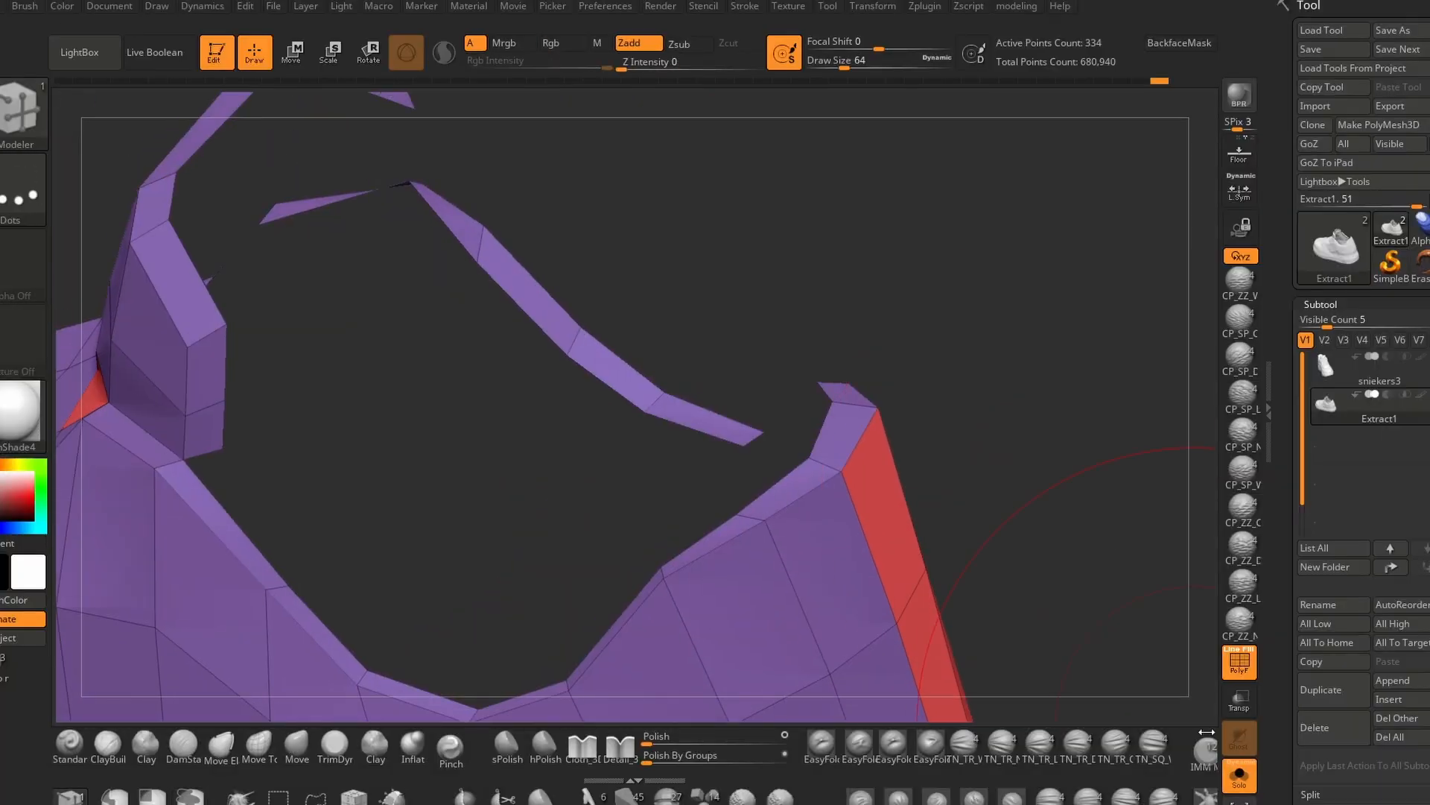
{"action": "left_click", "coordinate": [1239, 777]}
{"action": "left_click_drag", "start_coordinate": [1043, 418], "coordinate": [974, 275]}
{"action": "right_click_drag", "start_coordinate": [974, 274], "coordinate": [780, 360], "text": "ctrl"}
{"action": "key", "text": "shift+f"}
{"action": "left_click_drag", "start_coordinate": [779, 360], "coordinate": [932, 514]}
{"action": "left_click", "coordinate": [1240, 777]}
{"action": "key", "text": "shift+f"}
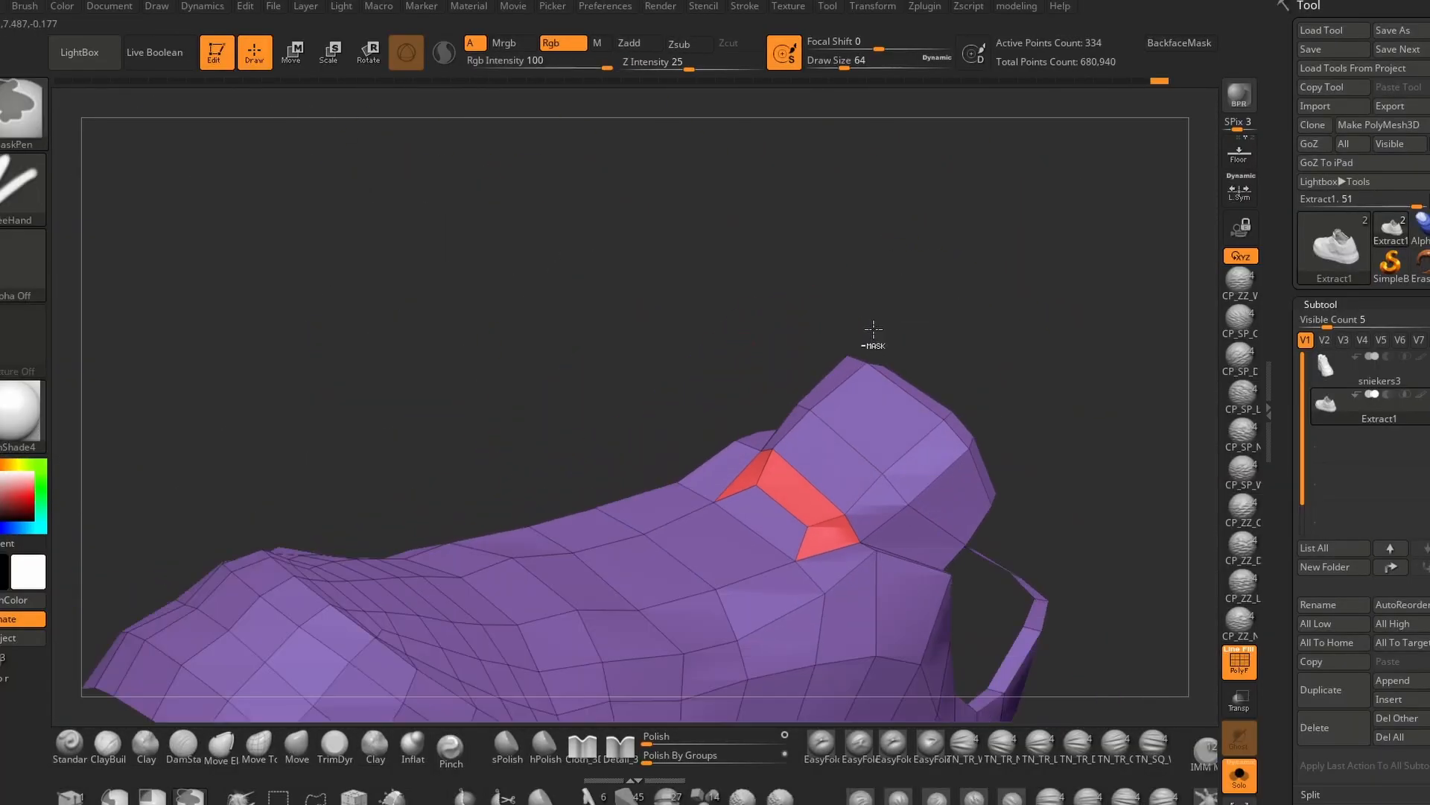
{"action": "left_click_drag", "start_coordinate": [871, 332], "coordinate": [998, 409]}
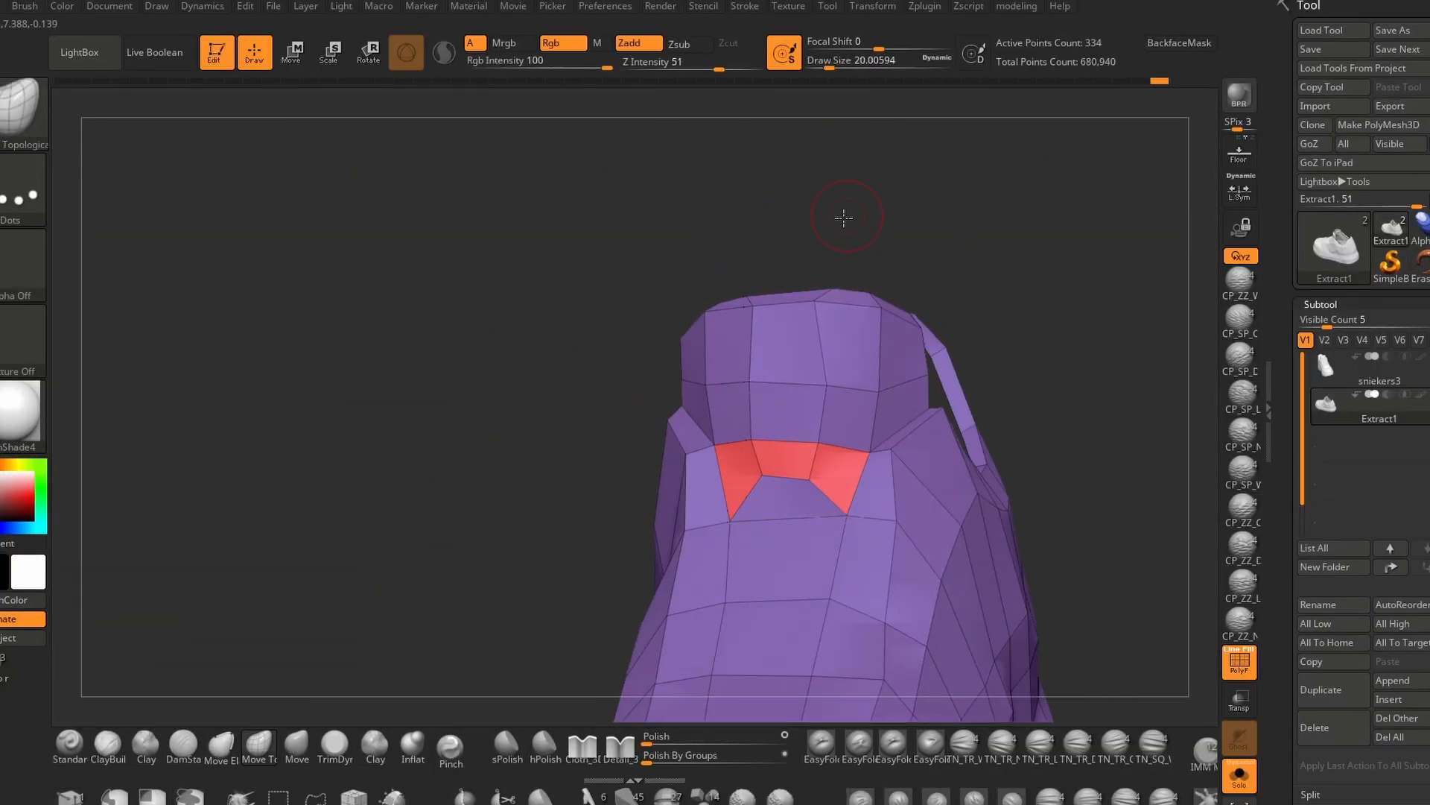
{"action": "left_click_drag", "start_coordinate": [843, 218], "coordinate": [1050, 335]}
Fit the tongue's rim and side points to the sculpted tongue with Move Topological, checking against the sneaker underneath.
{"action": "left_click", "coordinate": [1017, 6]}
{"action": "left_click_drag", "start_coordinate": [1080, 223], "coordinate": [974, 221]}
{"action": "left_click", "coordinate": [1240, 777]}
{"action": "mouse_move", "coordinate": [1117, 357]}
{"action": "left_mouse_down"}
{"action": "mouse_move", "coordinate": [1057, 256]}
{"action": "mouse_move", "coordinate": [1024, 137]}
{"action": "mouse_move", "coordinate": [998, 160]}
{"action": "left_mouse_up"}
{"action": "mouse_move", "coordinate": [676, 486]}
{"action": "left_mouse_down"}
{"action": "mouse_move", "coordinate": [986, 348]}
{"action": "mouse_move", "coordinate": [957, 346]}
{"action": "left_mouse_up"}
{"action": "right_click_drag", "start_coordinate": [704, 200], "coordinate": [572, 377]}
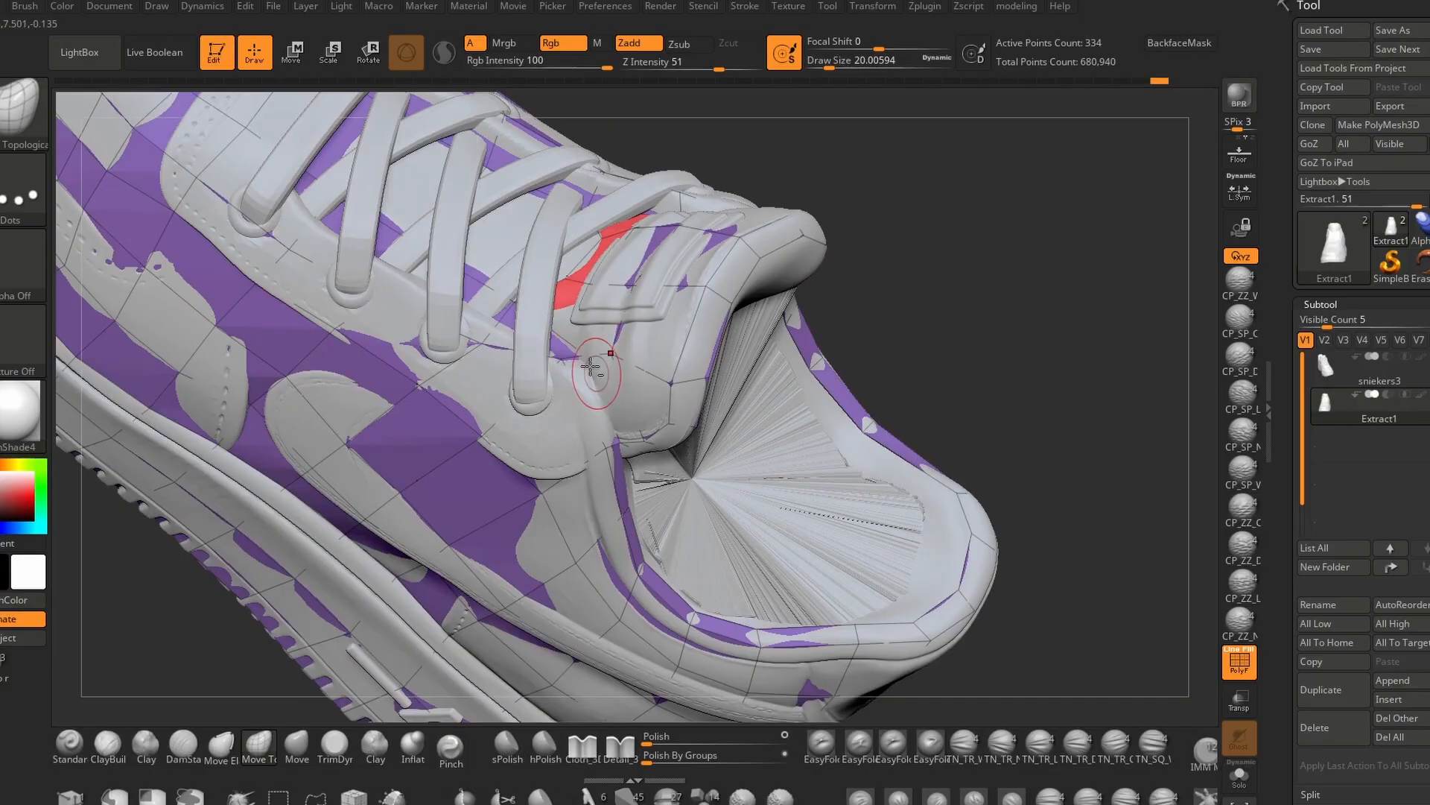
{"action": "left_click_drag", "start_coordinate": [590, 367], "coordinate": [533, 359]}
{"action": "mouse_move", "coordinate": [898, 261]}
{"action": "left_mouse_down"}
{"action": "mouse_move", "coordinate": [954, 306]}
{"action": "mouse_move", "coordinate": [981, 284]}
{"action": "mouse_move", "coordinate": [1016, 302]}
{"action": "mouse_move", "coordinate": [996, 316]}
{"action": "mouse_move", "coordinate": [945, 308]}
{"action": "mouse_move", "coordinate": [971, 321]}
{"action": "left_mouse_up"}
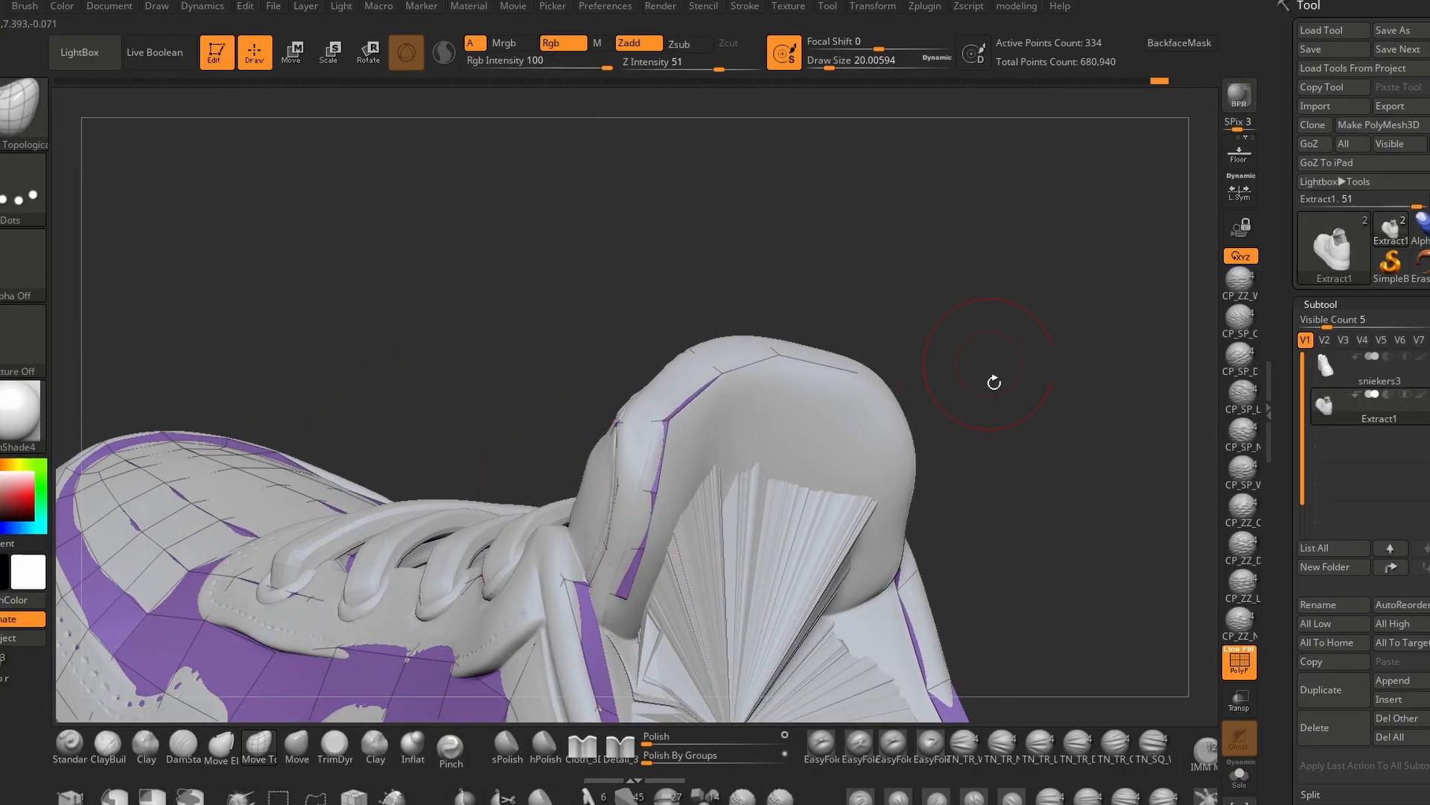
{"action": "left_click_drag", "start_coordinate": [994, 383], "coordinate": [852, 527]}
{"action": "left_click_drag", "start_coordinate": [1000, 349], "coordinate": [973, 332]}
{"action": "left_click_drag", "start_coordinate": [888, 461], "coordinate": [891, 460]}
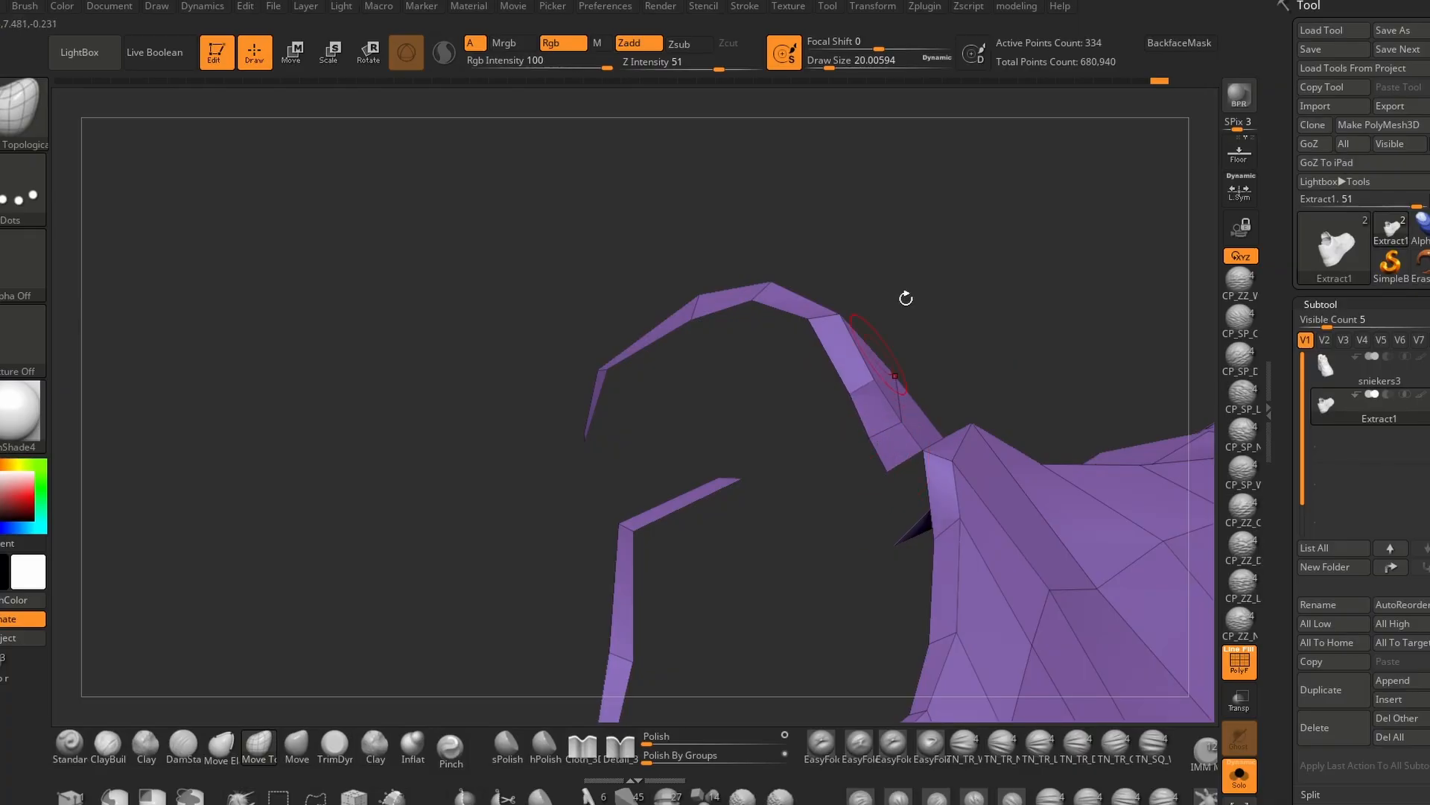
{"action": "left_click_drag", "start_coordinate": [906, 298], "coordinate": [782, 334]}
{"action": "mouse_move", "coordinate": [587, 422]}
{"action": "left_mouse_down"}
{"action": "mouse_move", "coordinate": [938, 249]}
{"action": "mouse_move", "coordinate": [864, 261]}
{"action": "left_mouse_up"}
Extrude the tongue rim's inner border edge toward the shoe opening with ZModeler.
{"action": "key", "text": "b"}
{"action": "key", "text": "z"}
{"action": "key", "text": "m"}
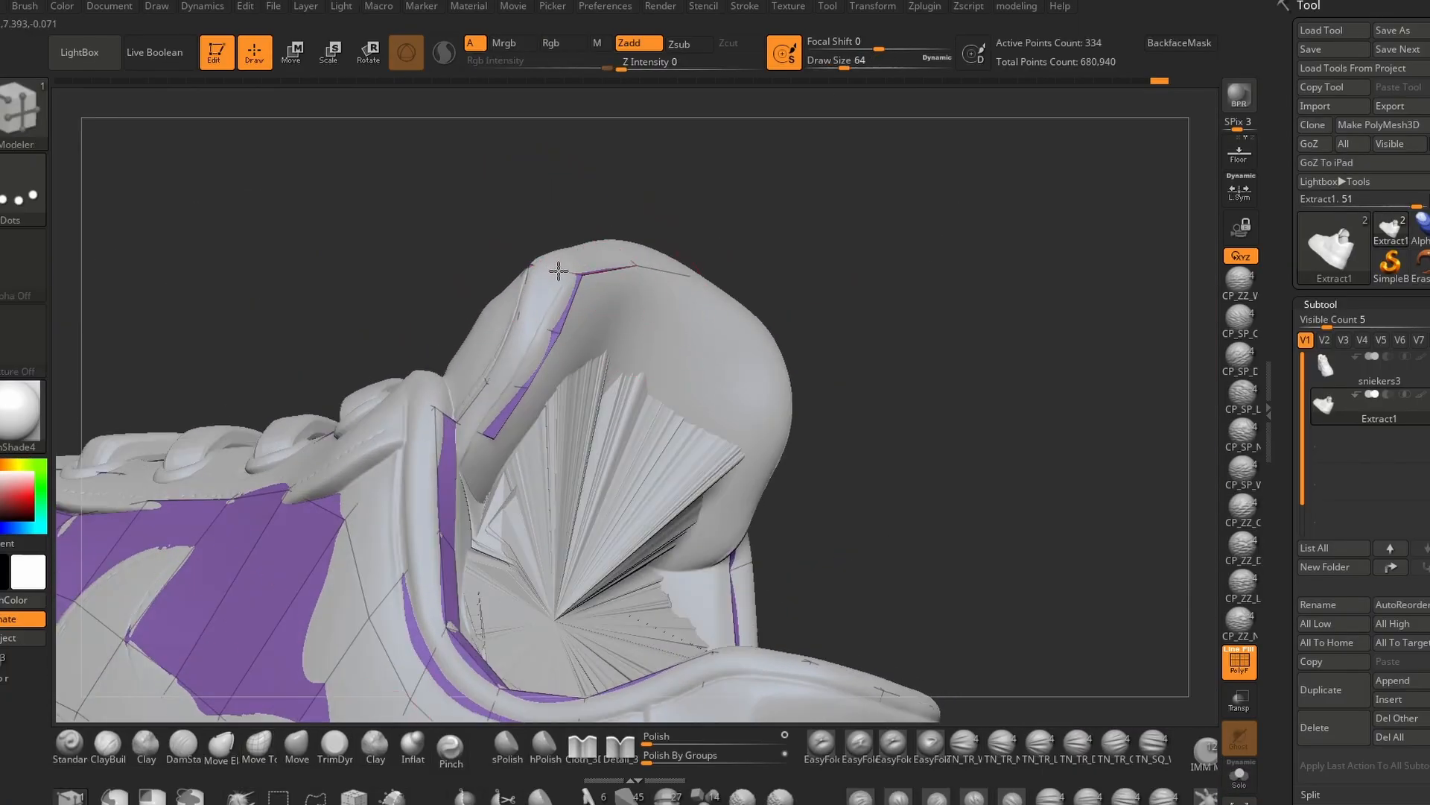
{"action": "key", "text": "space"}
{"action": "left_click", "coordinate": [422, 380]}
{"action": "left_click", "coordinate": [1237, 774]}
{"action": "key", "text": "2"}
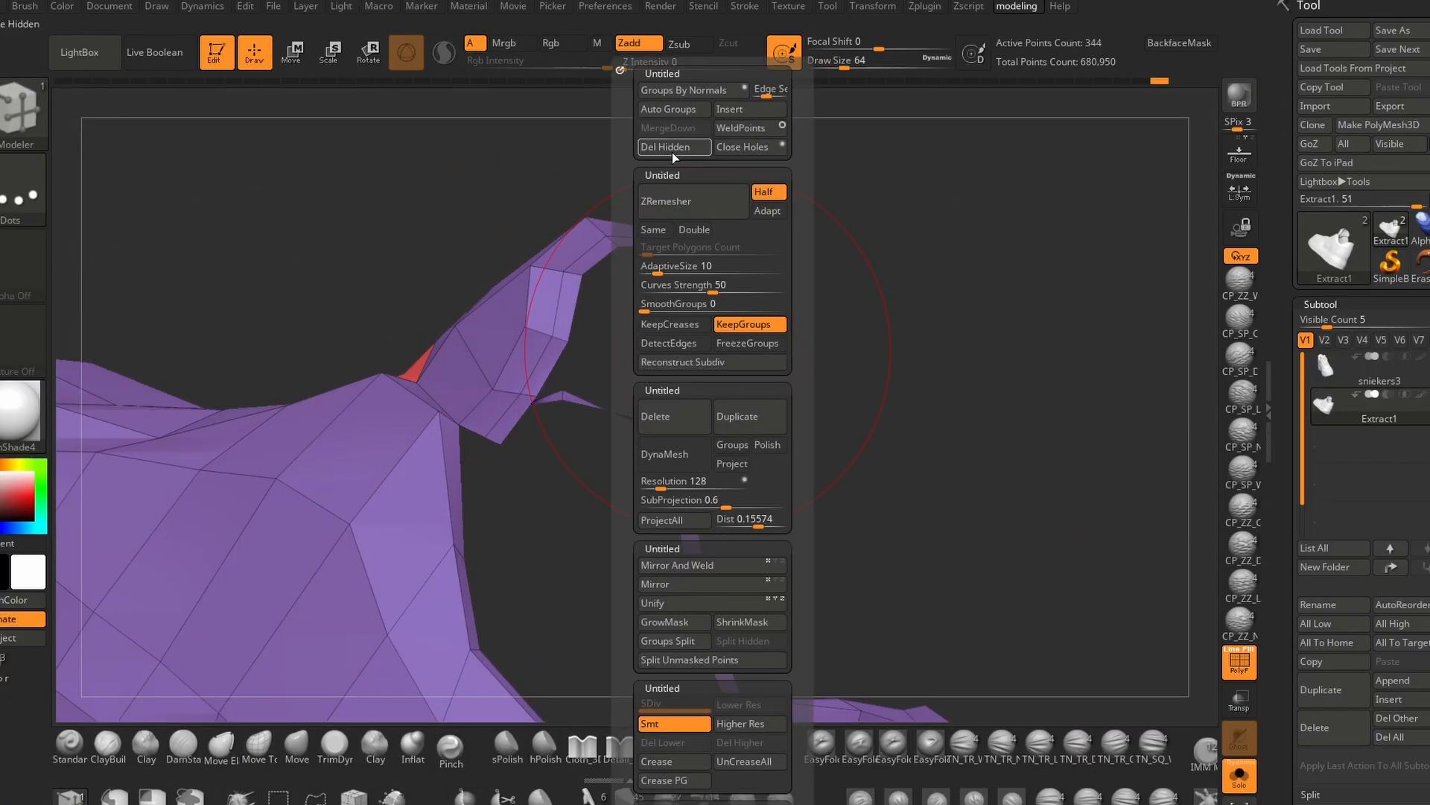
{"action": "left_click", "coordinate": [673, 151]}
Shape the extruded rim around the tongue's inner side to follow the sculpt.
{"action": "mouse_move", "coordinate": [984, 499]}
{"action": "left_mouse_down"}
{"action": "mouse_move", "coordinate": [837, 453]}
{"action": "mouse_move", "coordinate": [820, 418]}
{"action": "mouse_move", "coordinate": [283, 740]}
{"action": "left_mouse_up"}
{"action": "left_click", "coordinate": [1237, 775]}
{"action": "left_click_drag", "start_coordinate": [1125, 425], "coordinate": [1080, 522]}
{"action": "left_click_drag", "start_coordinate": [1043, 350], "coordinate": [795, 485]}
{"action": "key", "text": "2"}
{"action": "mouse_move", "coordinate": [976, 335]}
{"action": "left_mouse_down"}
{"action": "mouse_move", "coordinate": [879, 397]}
{"action": "mouse_move", "coordinate": [945, 335]}
{"action": "mouse_move", "coordinate": [970, 255]}
{"action": "mouse_move", "coordinate": [938, 287]}
{"action": "mouse_move", "coordinate": [968, 281]}
{"action": "mouse_move", "coordinate": [948, 287]}
{"action": "left_mouse_up"}
{"action": "left_click_drag", "start_coordinate": [466, 466], "coordinate": [500, 417]}
Extend the rim strip along the tongue's inner side with ZModeler and compare it with the sculpt.
{"action": "key", "text": "b"}
{"action": "key", "text": "z"}
{"action": "key", "text": "m"}
{"action": "key", "text": "space"}
{"action": "left_click", "coordinate": [597, 364]}
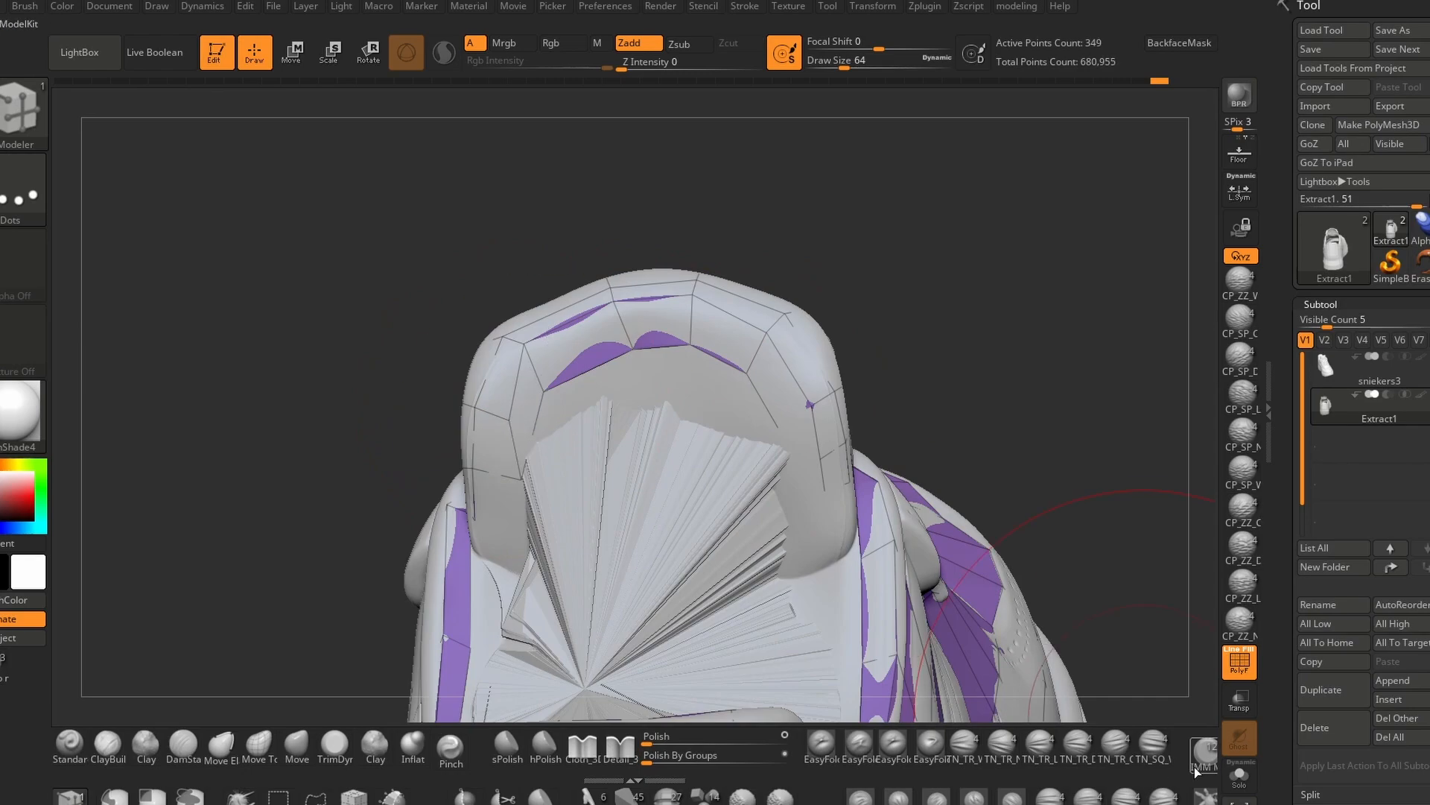
{"action": "left_click_drag", "start_coordinate": [1147, 421], "coordinate": [1041, 418]}
{"action": "left_click", "coordinate": [1240, 775]}
Adjust the points of the tongue's inner rim with Move Topological at a changed brush size.
{"action": "left_click", "coordinate": [259, 745]}
{"action": "left_click_drag", "start_coordinate": [618, 461], "coordinate": [671, 418]}
{"action": "left_click", "coordinate": [822, 67]}
{"action": "mouse_move", "coordinate": [841, 201]}
{"action": "left_mouse_down"}
{"action": "mouse_move", "coordinate": [936, 210]}
{"action": "mouse_move", "coordinate": [842, 216]}
{"action": "left_mouse_up"}
Complete the inner rim and build stacked polygon strips across the tongue's underside with ZModeler.
{"action": "key", "text": "b"}
{"action": "key", "text": "z"}
{"action": "key", "text": "m"}
{"action": "left_click_drag", "start_coordinate": [1029, 291], "coordinate": [1095, 294]}
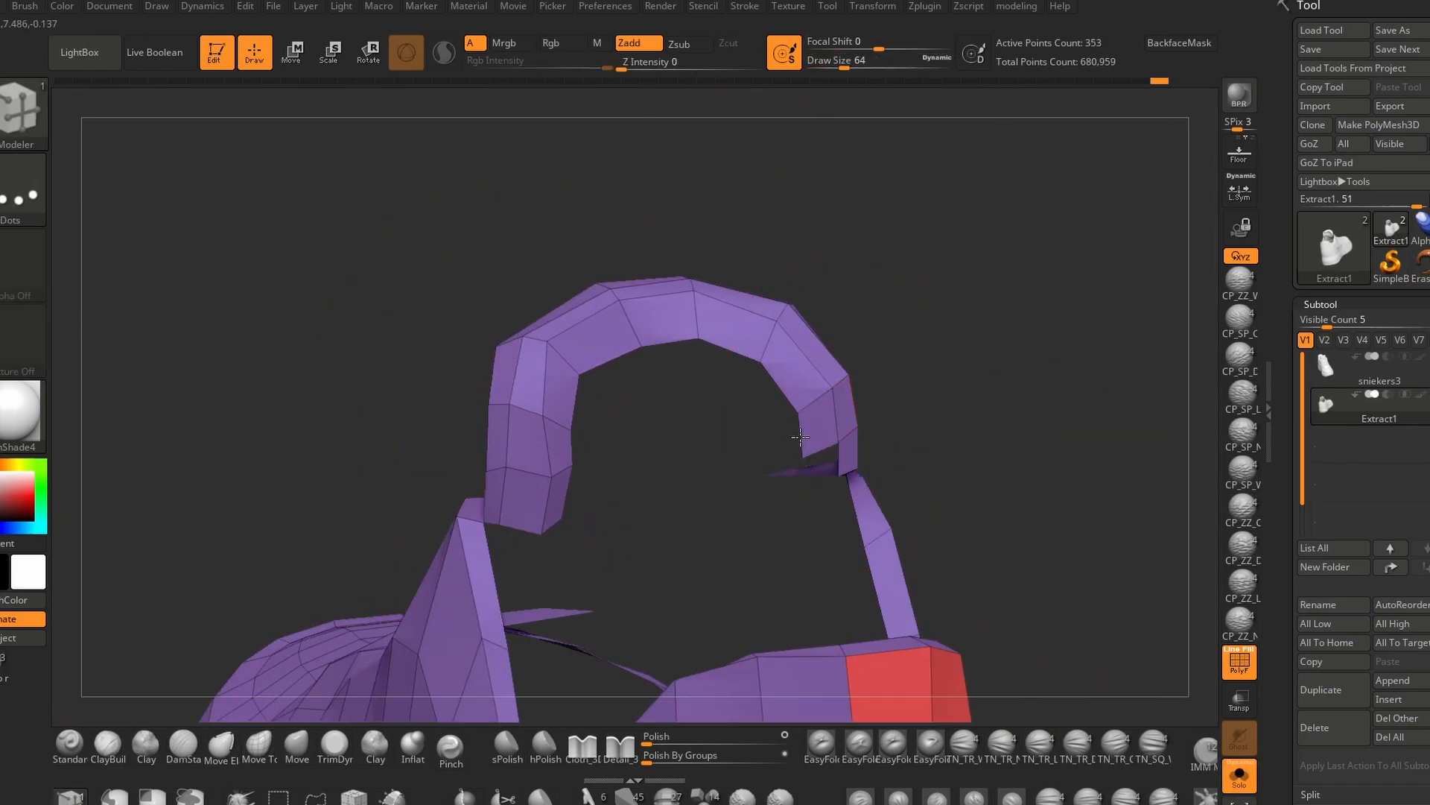
{"action": "left_click_drag", "start_coordinate": [828, 447], "coordinate": [783, 471]}
{"action": "mouse_move", "coordinate": [1043, 320]}
{"action": "left_mouse_down"}
{"action": "mouse_move", "coordinate": [954, 350]}
{"action": "mouse_move", "coordinate": [1086, 332]}
{"action": "mouse_move", "coordinate": [1036, 332]}
{"action": "left_mouse_up"}
{"action": "left_click_drag", "start_coordinate": [561, 490], "coordinate": [784, 465]}
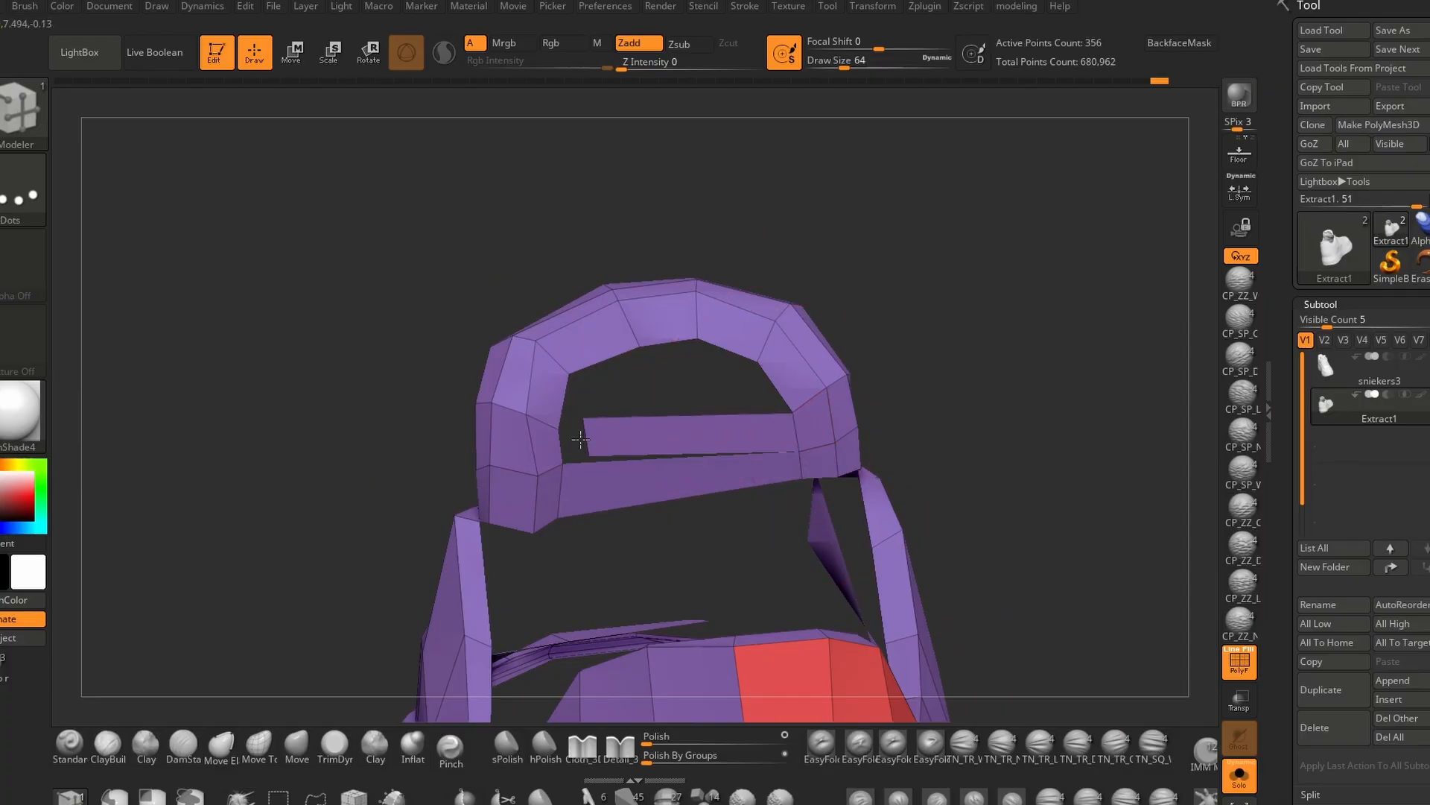
{"action": "left_click_drag", "start_coordinate": [581, 440], "coordinate": [562, 445]}
{"action": "left_click_drag", "start_coordinate": [417, 429], "coordinate": [362, 429]}
{"action": "left_click_drag", "start_coordinate": [566, 402], "coordinate": [773, 388]}
{"action": "left_click_drag", "start_coordinate": [910, 379], "coordinate": [994, 376]}
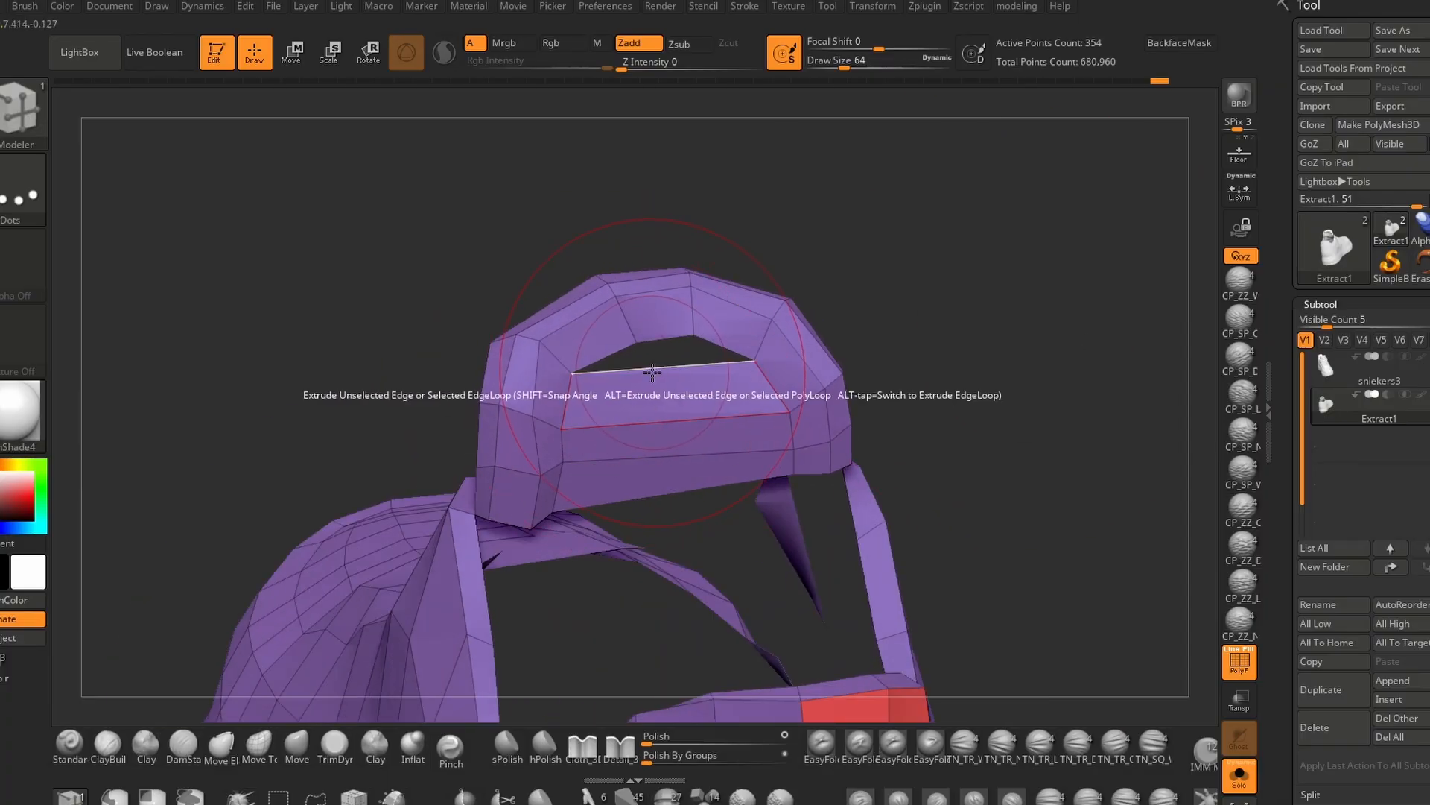
Close the remaining opening in the tongue's underside, insert edge loops through it, and fit its lower border points.
{"action": "left_click", "coordinate": [708, 363]}
{"action": "left_click", "coordinate": [693, 335]}
{"action": "mouse_move", "coordinate": [946, 316]}
{"action": "left_mouse_down"}
{"action": "mouse_move", "coordinate": [1048, 310]}
{"action": "mouse_move", "coordinate": [961, 395]}
{"action": "left_mouse_up"}
{"action": "mouse_move", "coordinate": [935, 519]}
{"action": "left_mouse_down"}
{"action": "mouse_move", "coordinate": [752, 536]}
{"action": "mouse_move", "coordinate": [674, 511]}
{"action": "mouse_move", "coordinate": [1070, 323]}
{"action": "mouse_move", "coordinate": [931, 357]}
{"action": "left_mouse_up"}
{"action": "left_click_drag", "start_coordinate": [335, 373], "coordinate": [425, 372]}
{"action": "left_click_drag", "start_coordinate": [880, 440], "coordinate": [857, 514]}
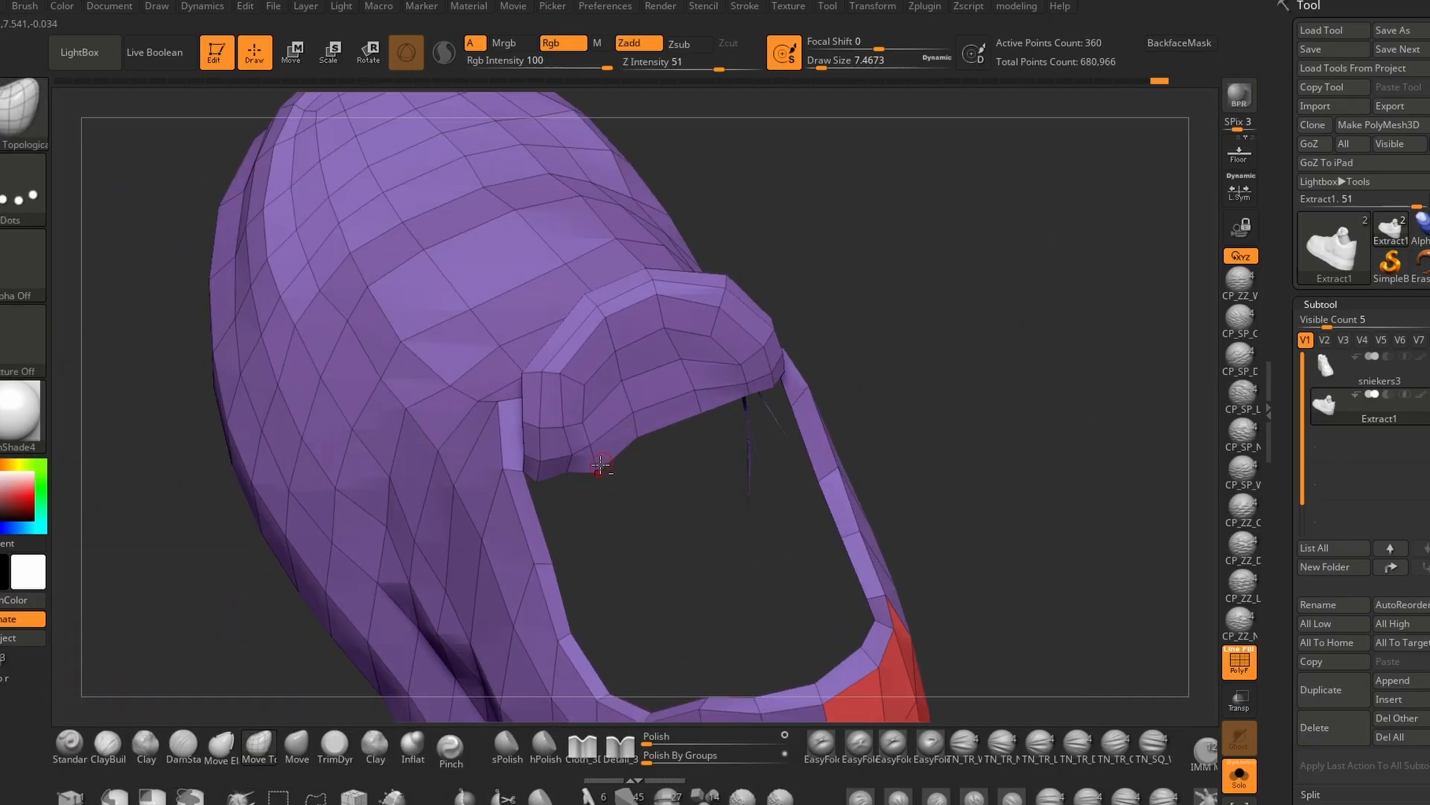
{"action": "left_click_drag", "start_coordinate": [644, 522], "coordinate": [633, 492]}
Undo the last change and extrude the shell's bottom border inward as a ring around the sole.
{"action": "left_click_drag", "start_coordinate": [253, 298], "coordinate": [878, 214]}
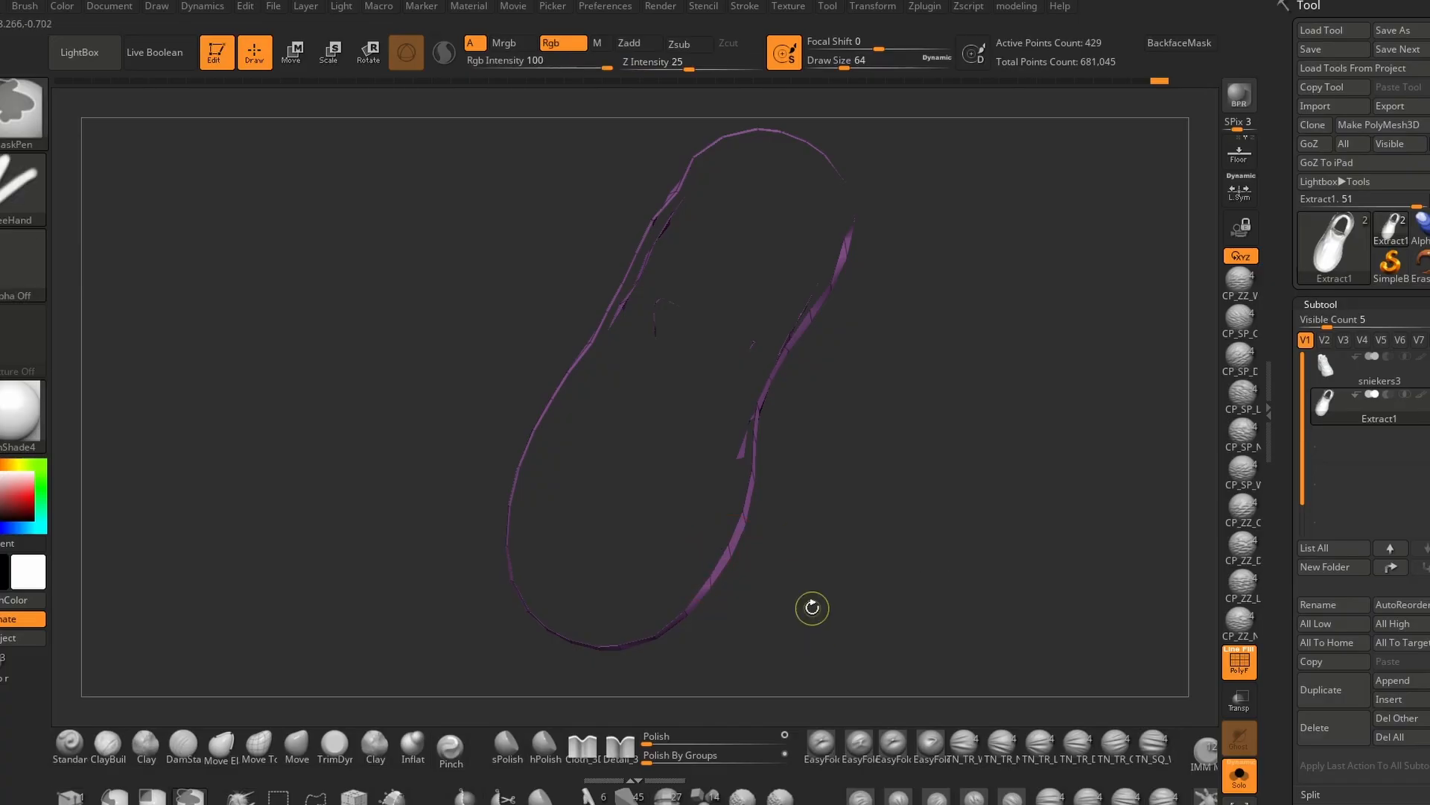
{"action": "key", "text": "ctrl+z"}
{"action": "left_click_drag", "start_coordinate": [729, 558], "coordinate": [706, 550]}
{"action": "key", "text": "space"}
{"action": "left_click", "coordinate": [821, 581]}
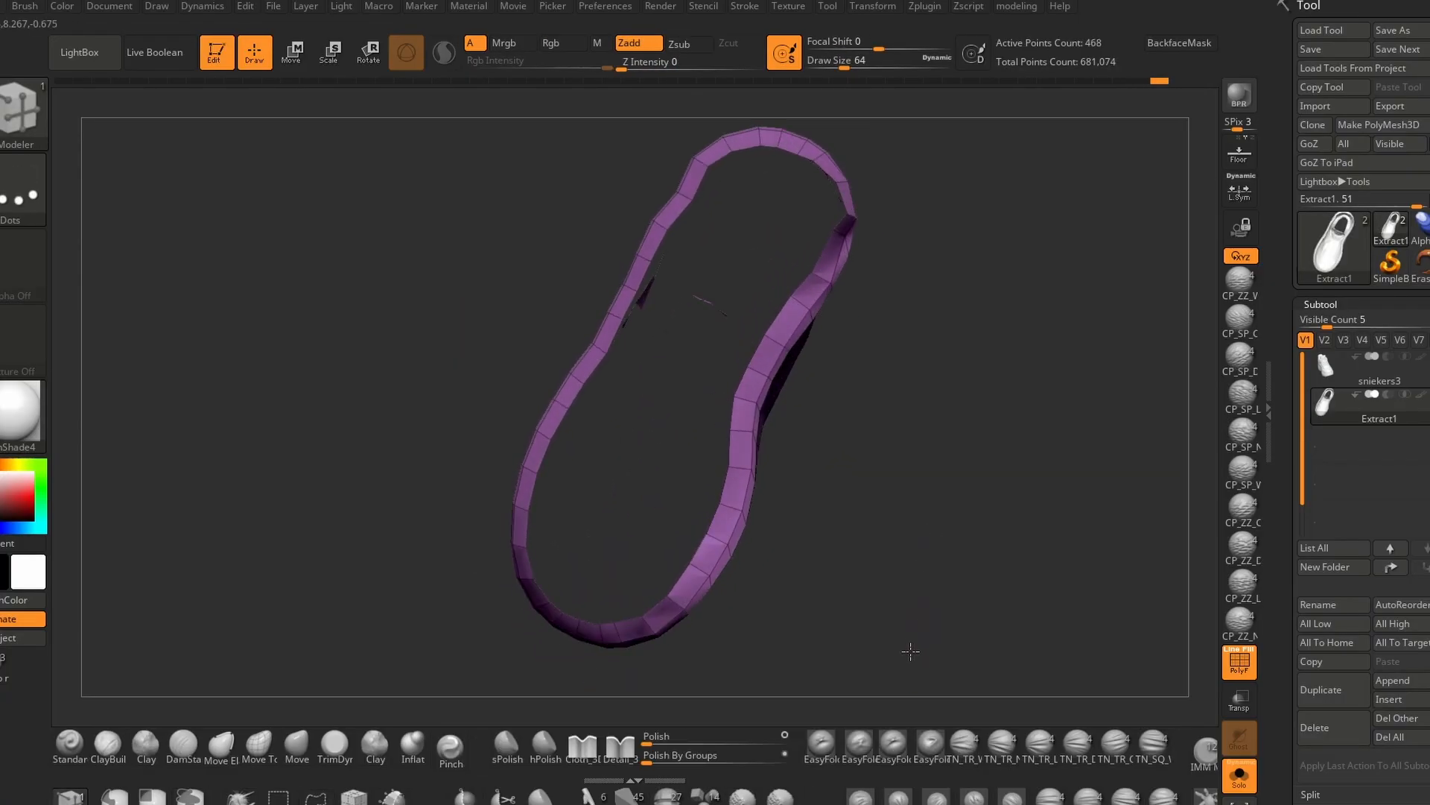
Fit the extruded ring around the shell's underside to the sculpted sole, checking it against the sneaker.
{"action": "left_click_drag", "start_coordinate": [910, 651], "coordinate": [361, 781]}
{"action": "left_click_drag", "start_coordinate": [653, 321], "coordinate": [671, 447]}
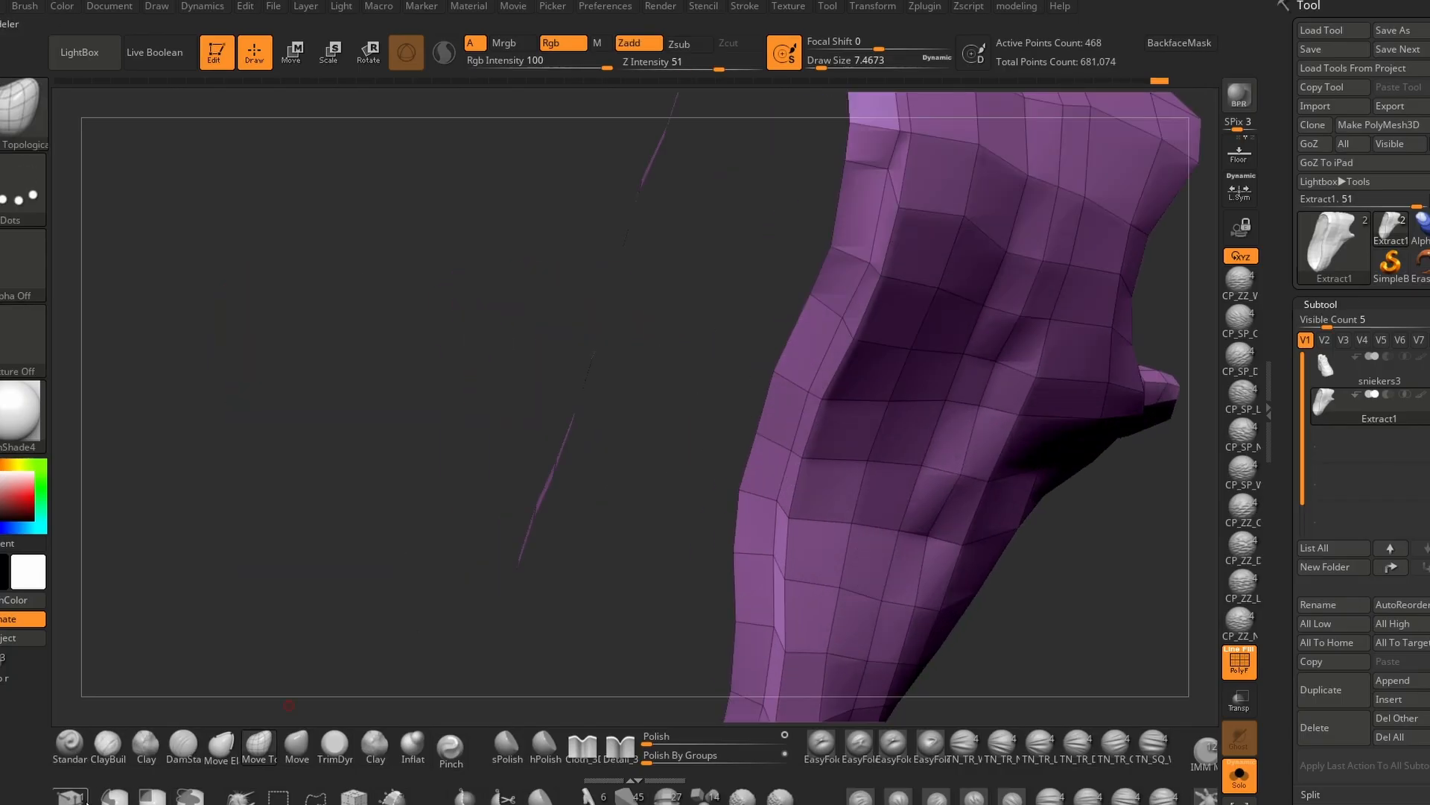
{"action": "key", "text": "space"}
{"action": "left_click", "coordinate": [1008, 364]}
{"action": "left_click", "coordinate": [812, 428]}
{"action": "key", "text": "ctrl+1"}
{"action": "mouse_move", "coordinate": [998, 618]}
{"action": "left_mouse_down"}
{"action": "mouse_move", "coordinate": [935, 536]}
{"action": "mouse_move", "coordinate": [1137, 546]}
{"action": "mouse_move", "coordinate": [910, 393]}
{"action": "mouse_move", "coordinate": [799, 479]}
{"action": "mouse_move", "coordinate": [856, 632]}
{"action": "left_mouse_up"}
{"action": "left_click", "coordinate": [1239, 775]}
{"action": "mouse_move", "coordinate": [1140, 633]}
{"action": "left_mouse_down"}
{"action": "mouse_move", "coordinate": [1079, 552]}
{"action": "mouse_move", "coordinate": [1032, 578]}
{"action": "left_mouse_up"}
{"action": "key", "text": "q"}
{"action": "key", "text": "ctrl+1"}
{"action": "left_click_drag", "start_coordinate": [990, 621], "coordinate": [671, 409]}
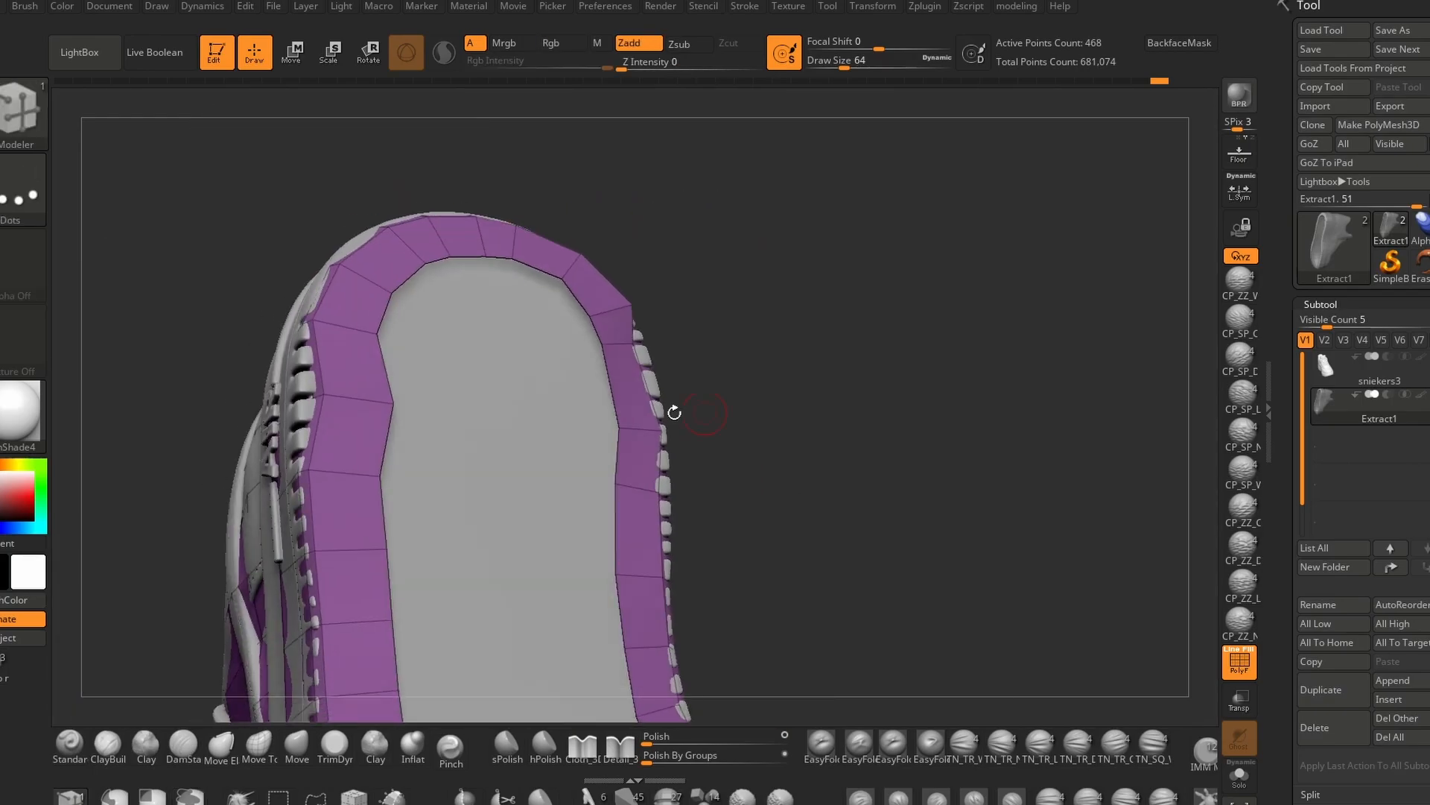